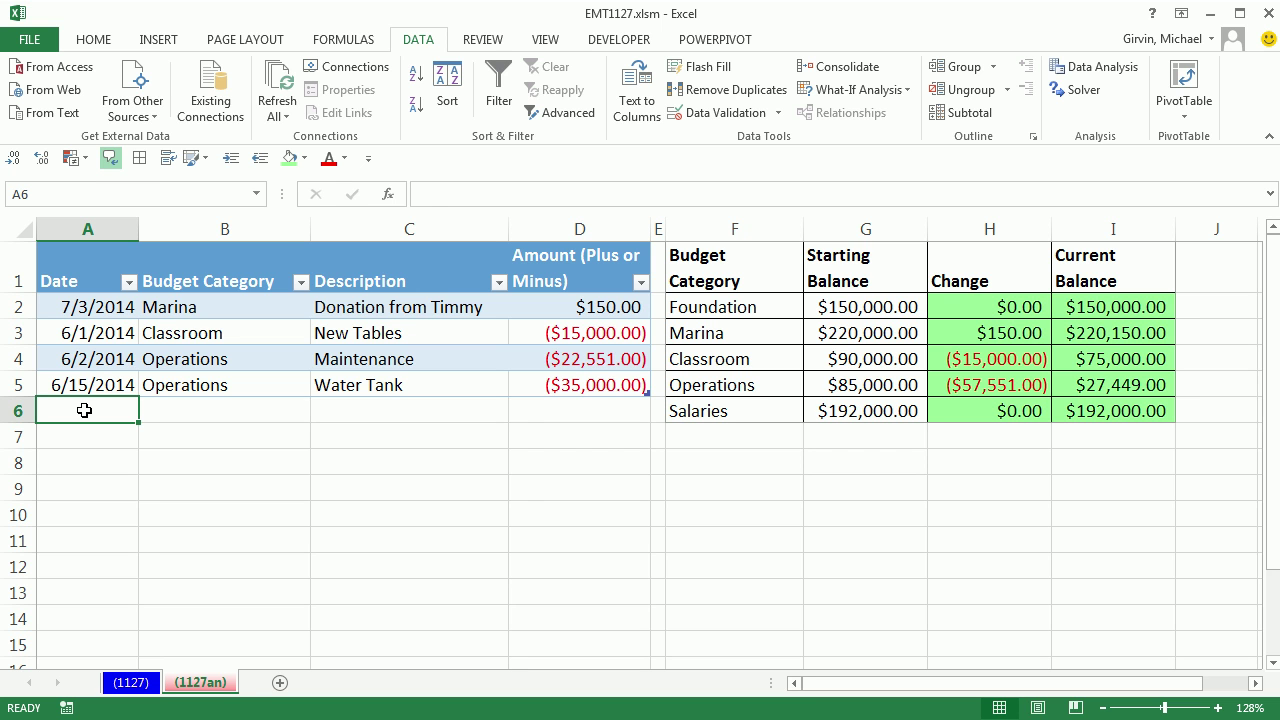
Add a record in row 6 of the budget table: date 6/2, category Classroom, description New Paper, amount -150.
text(6/2)
key(Tab)
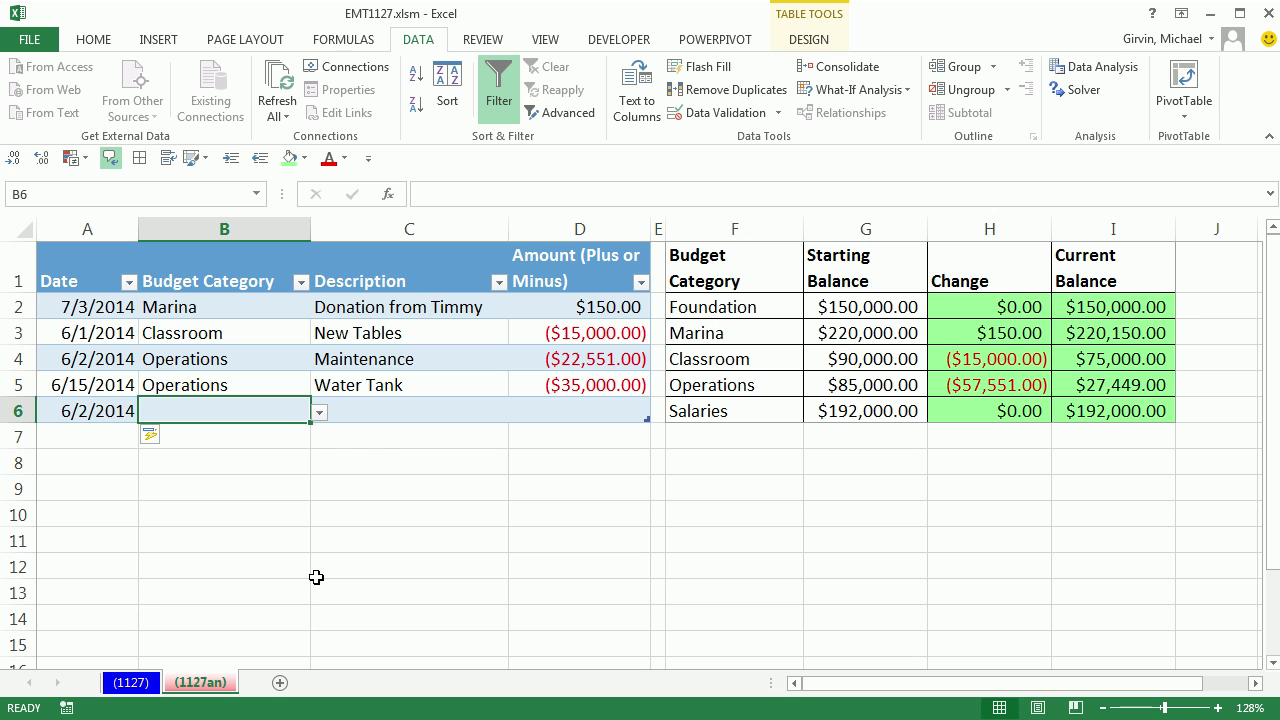
text(classroom)
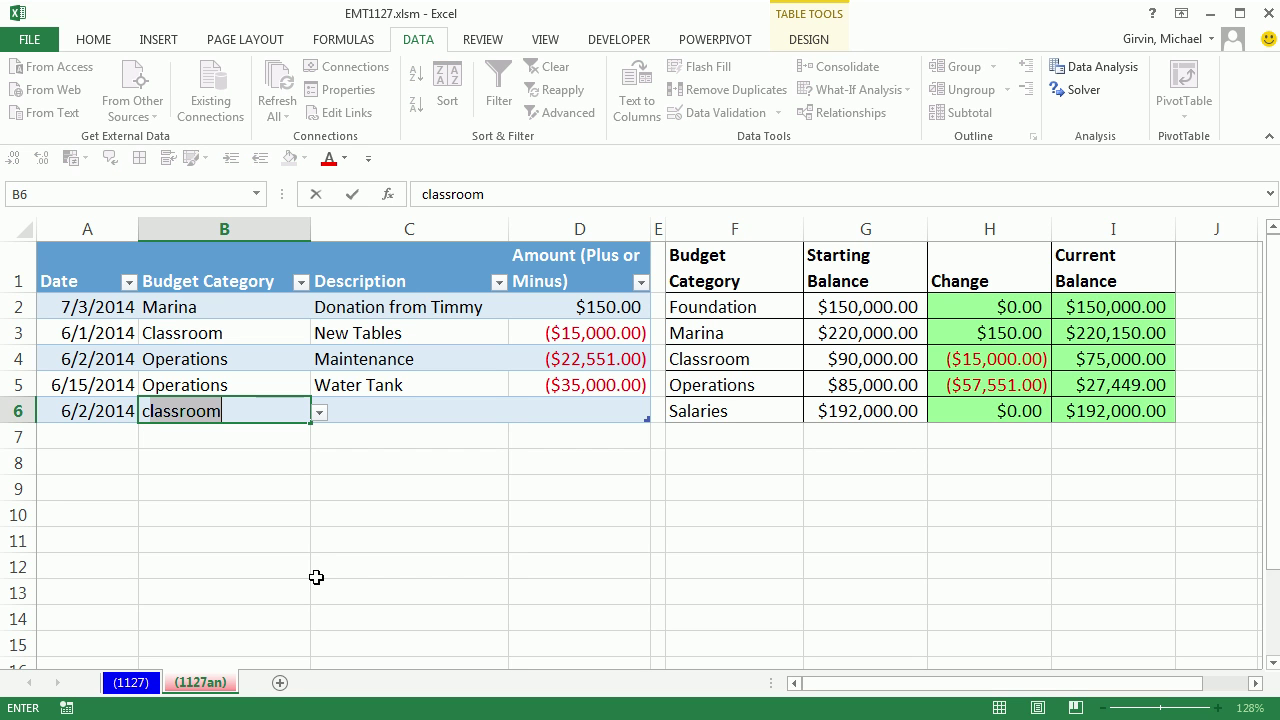
key(Tab)
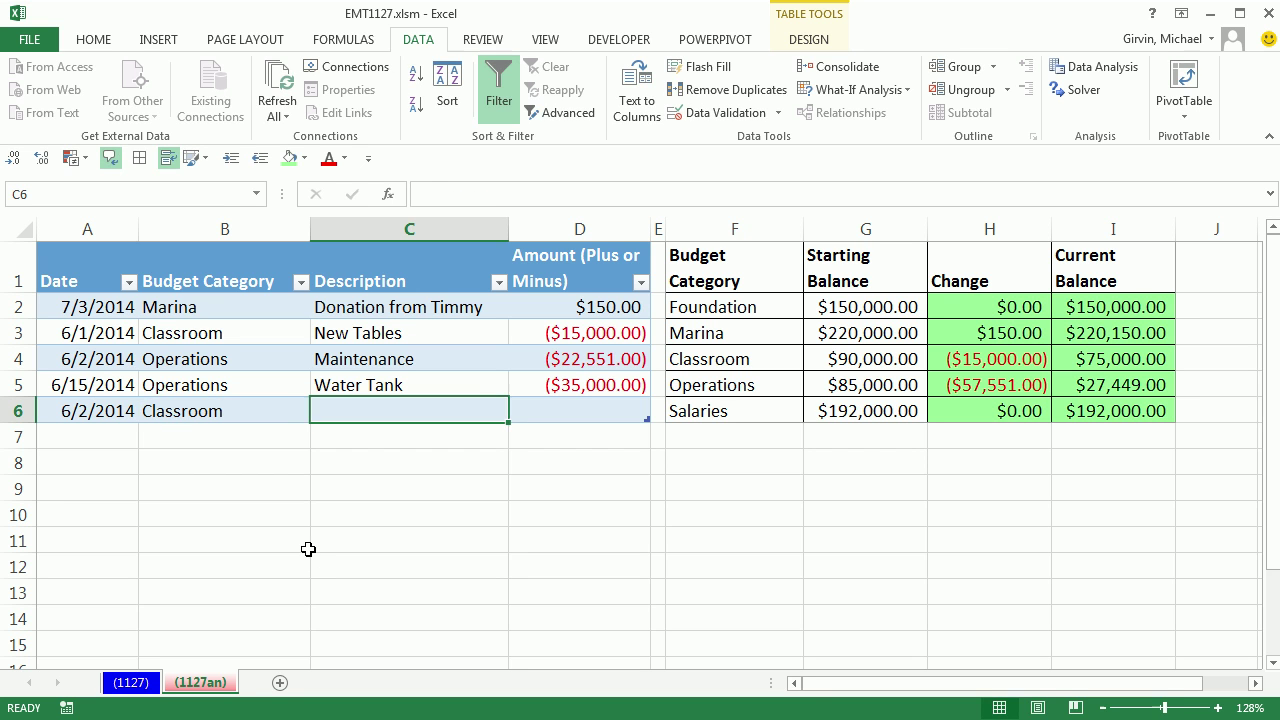
text(New Paper)
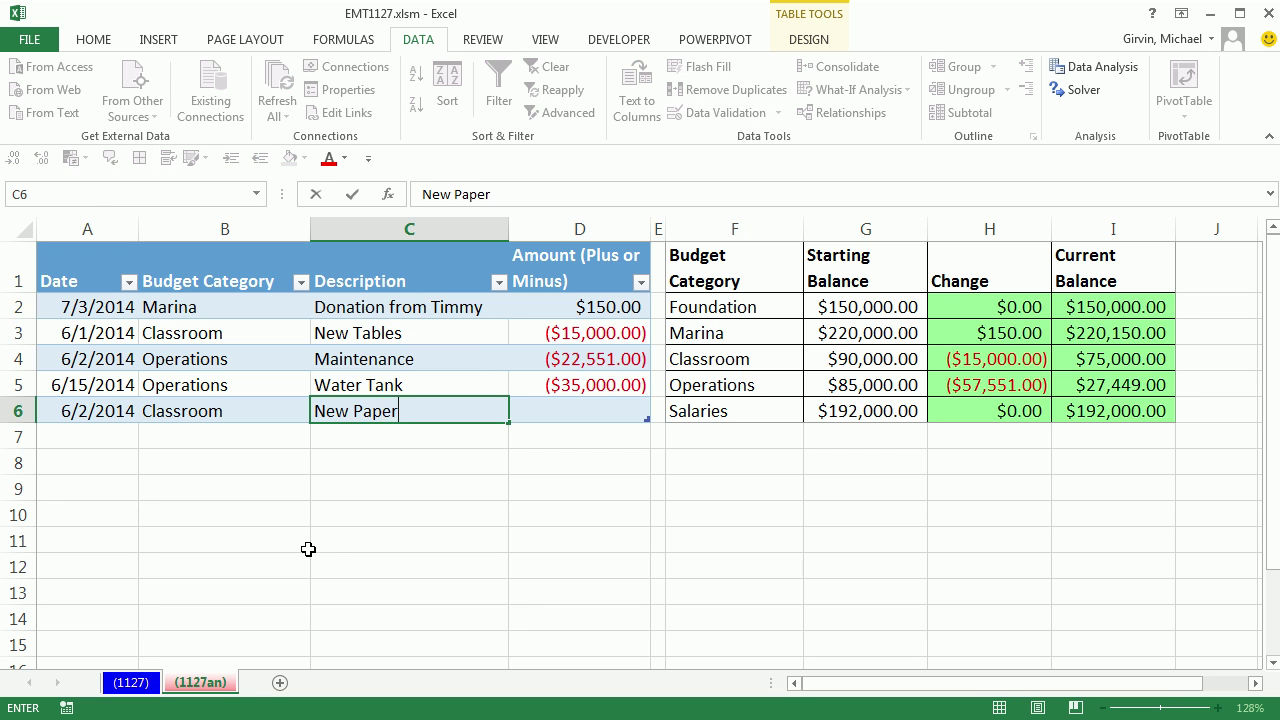
key(Tab)
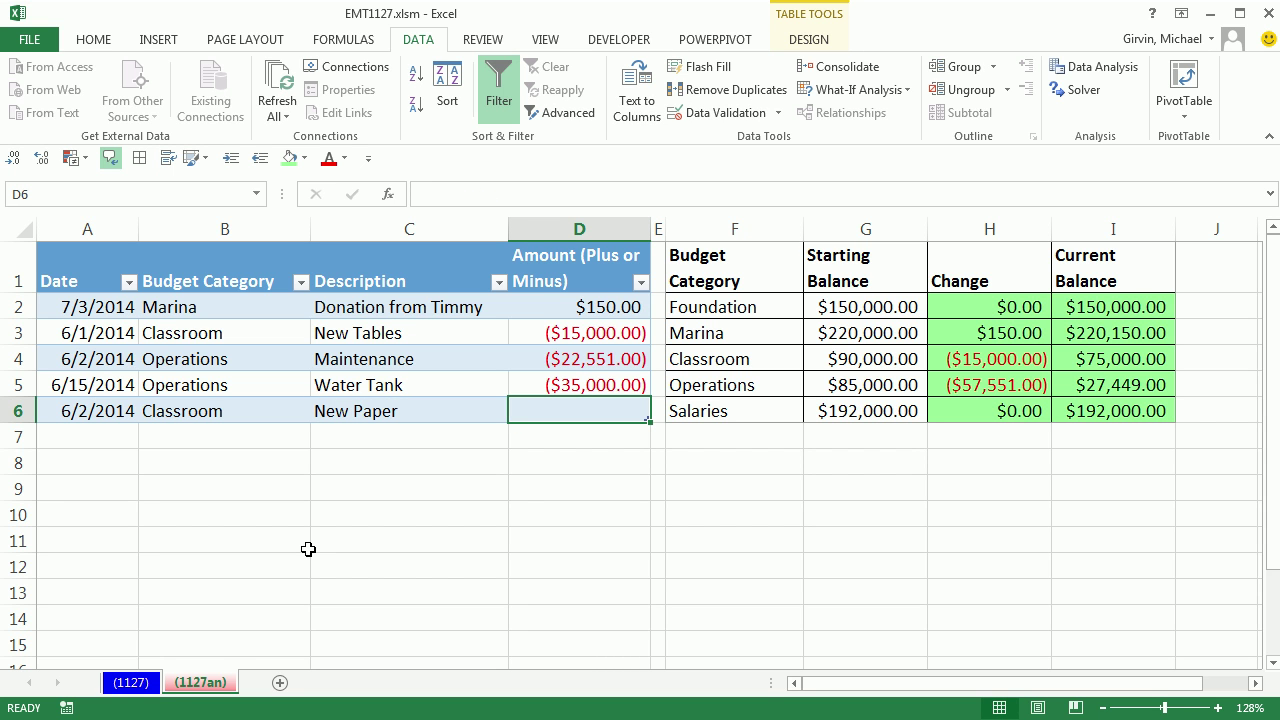
text(-)
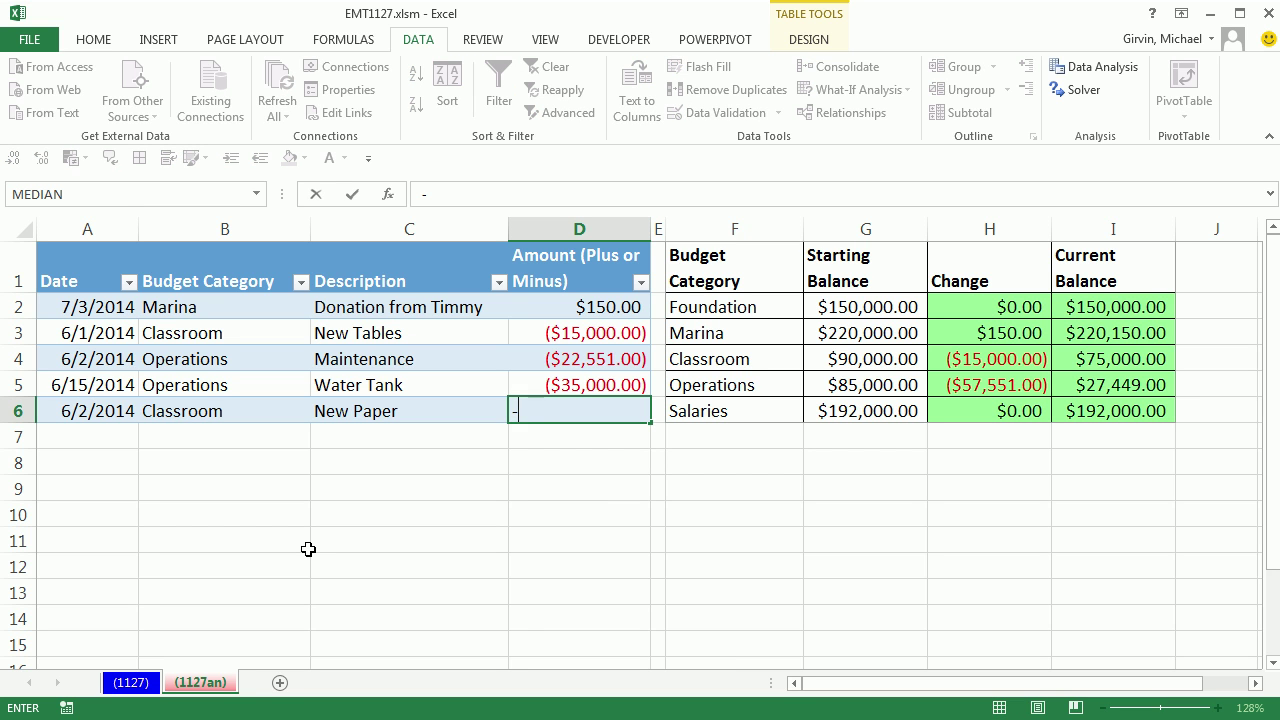
text(150)
key(ctrl+Return)
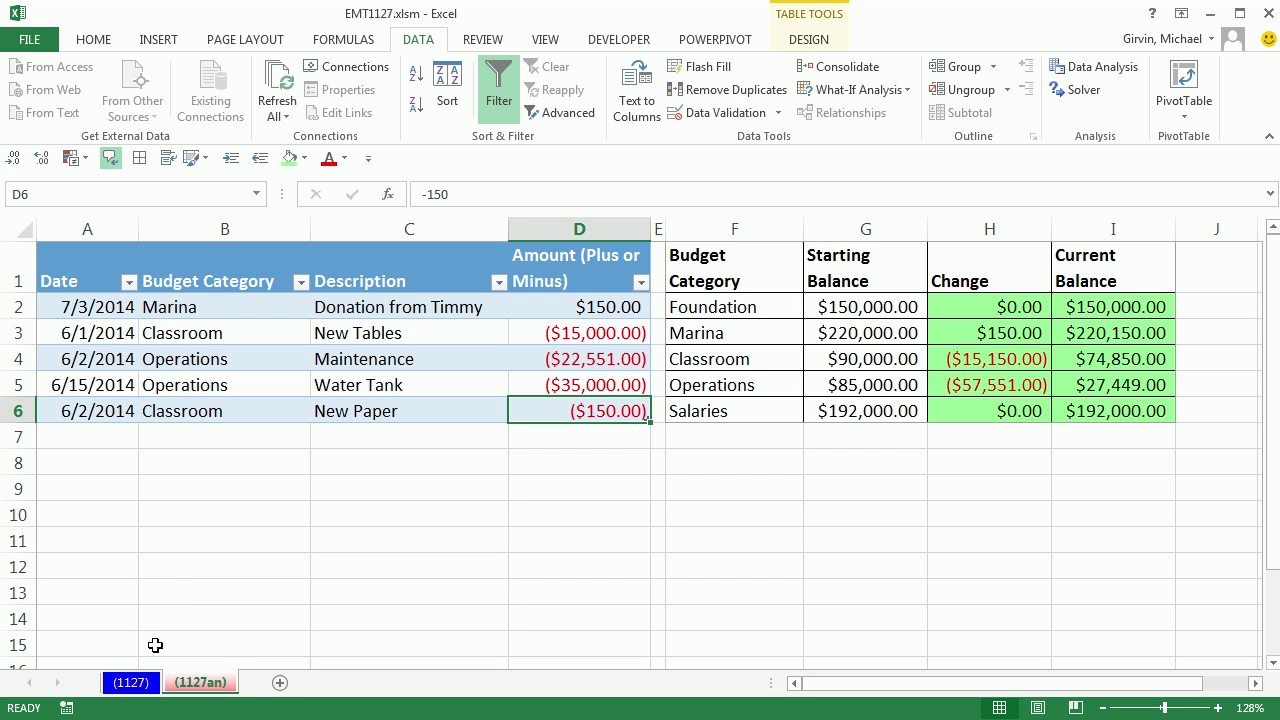
On the (1127) sheet, make the column headers in A1:D1 and F1:I1 bold.
click(133, 686)
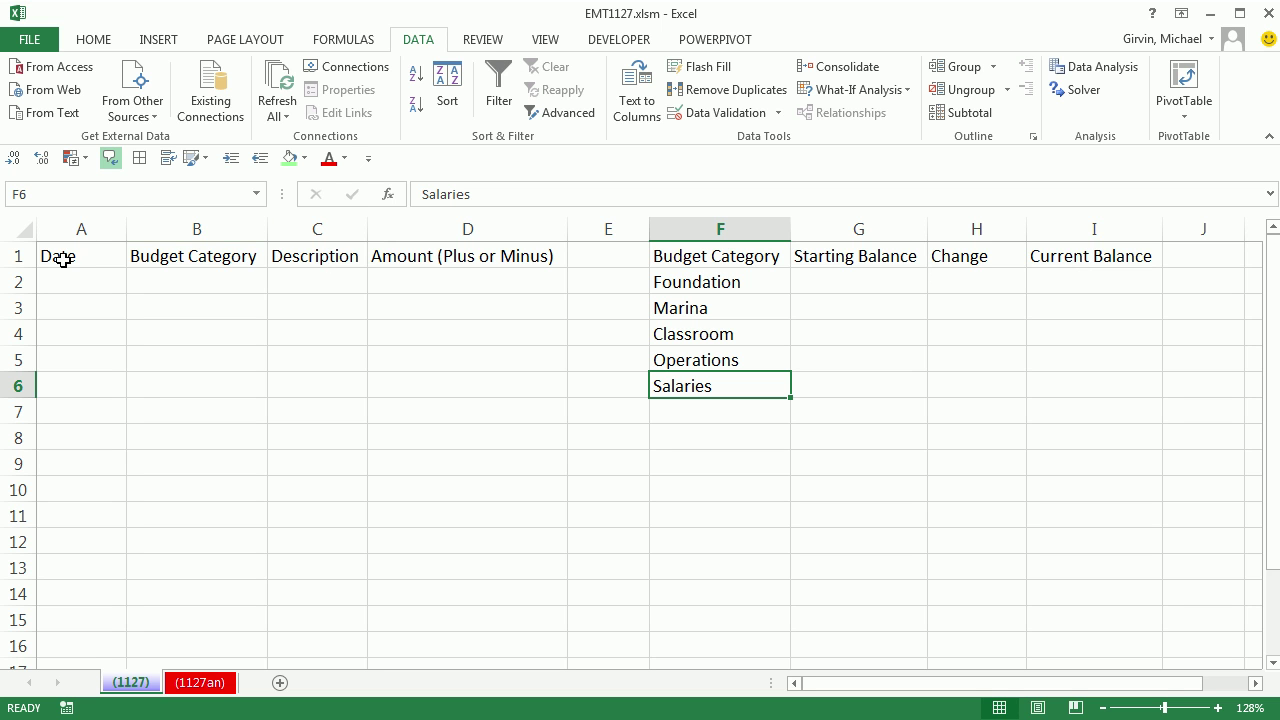
drag(61, 260, 432, 261)
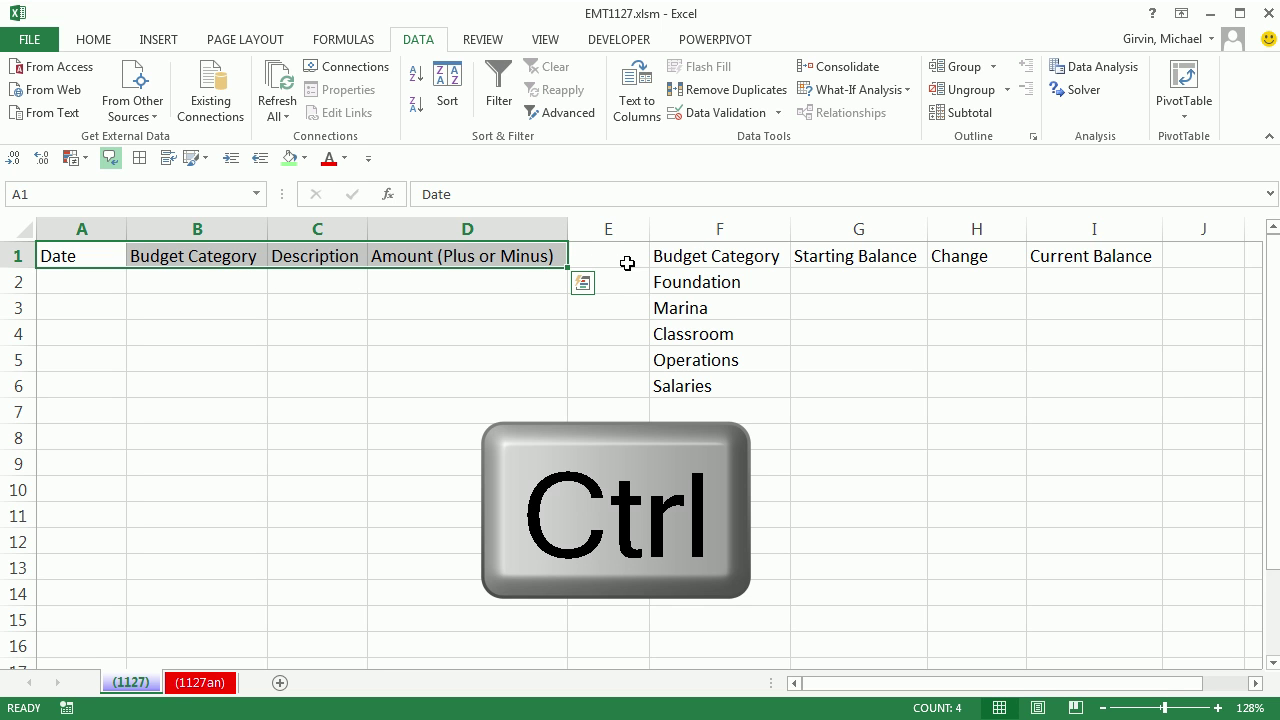
ctrl+click(668, 256)
drag(668, 256, 1051, 254)
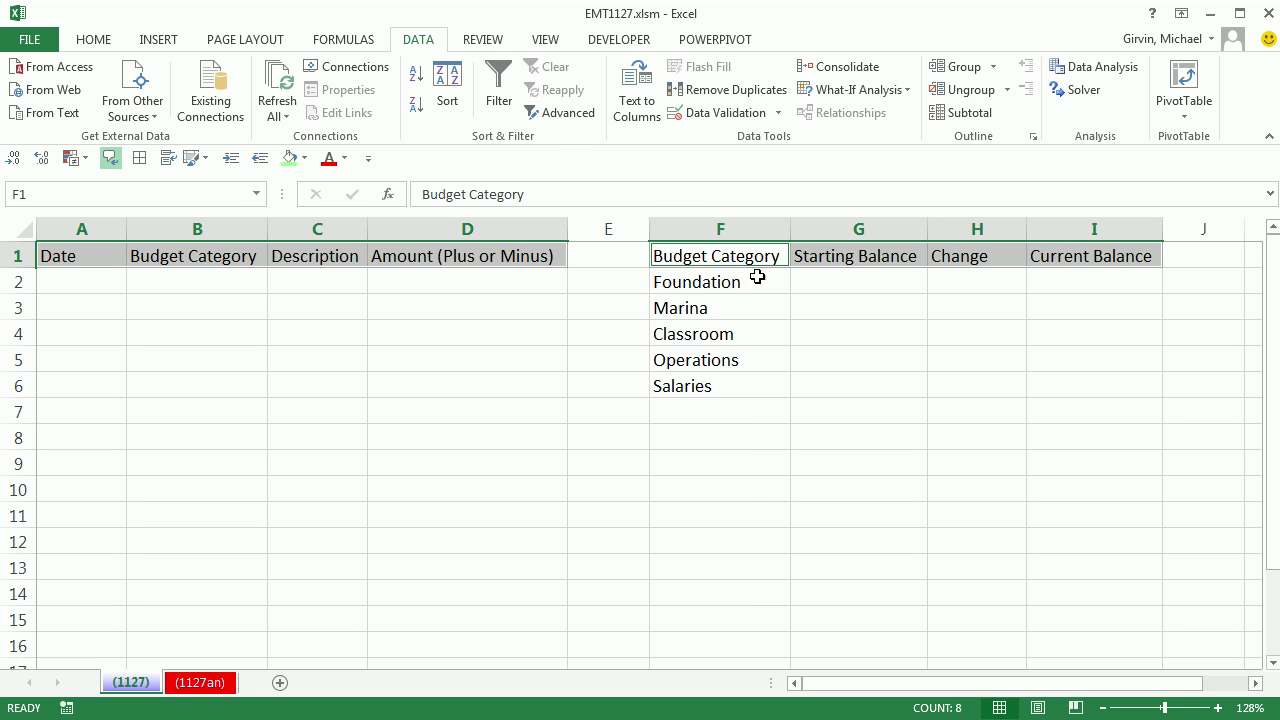
click(104, 37)
key(ctrl+b)
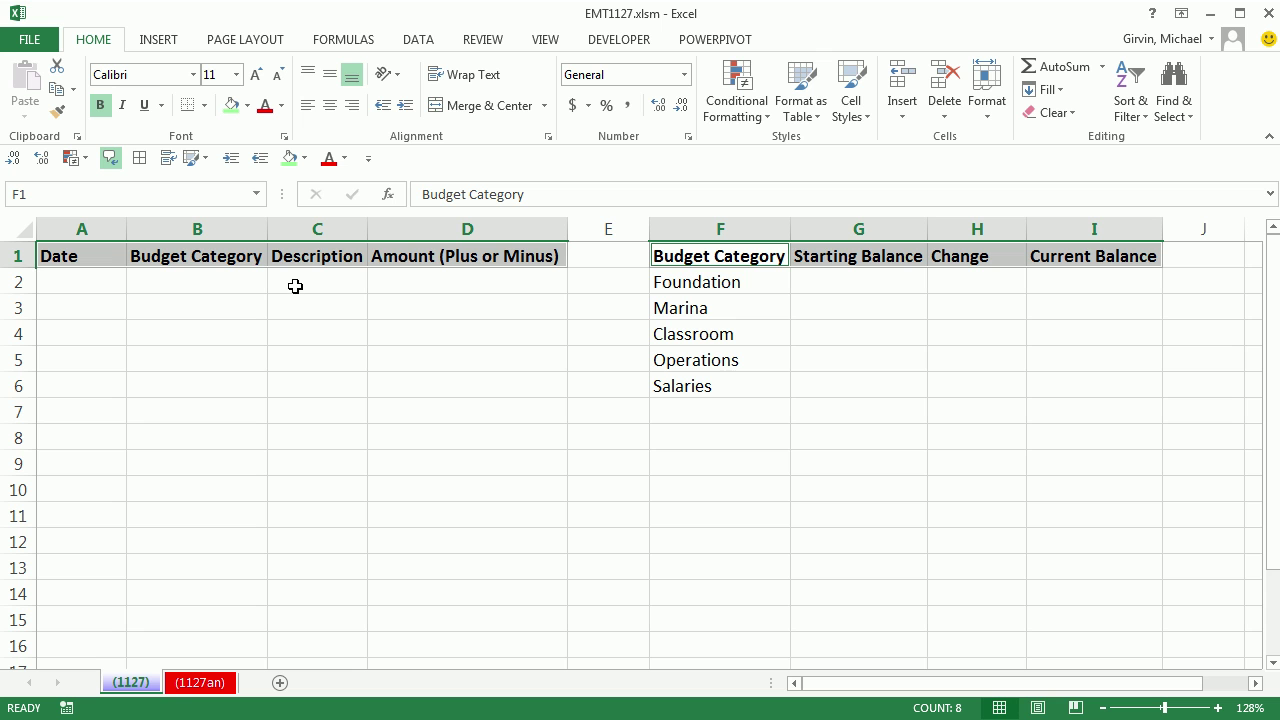
click(70, 258)
click(200, 262)
click(298, 259)
click(414, 260)
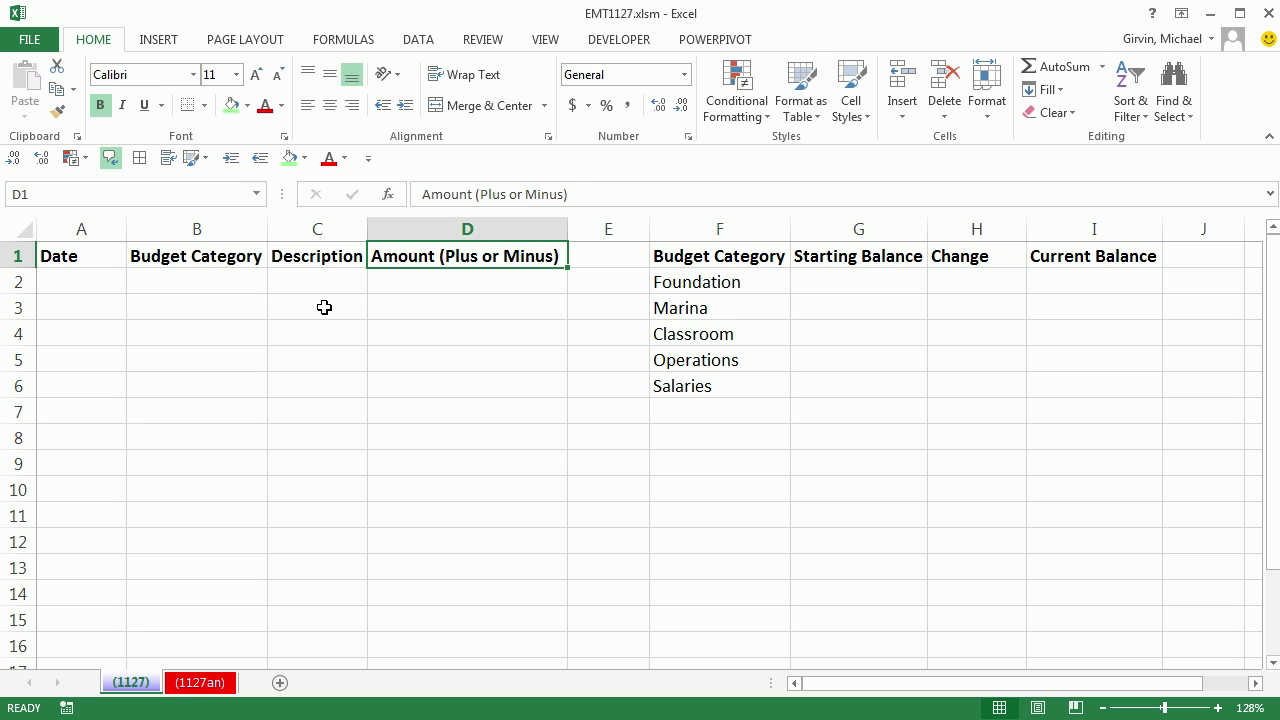
drag(57, 282, 407, 280)
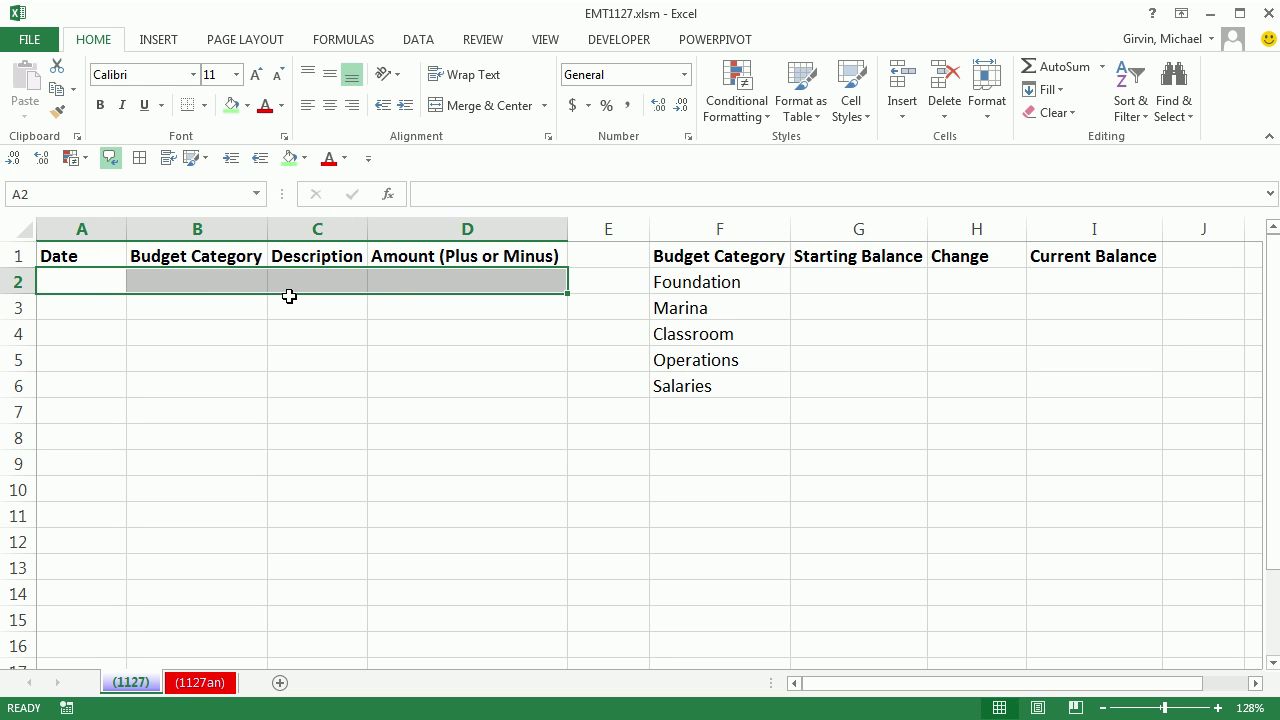
Enter the date 7/3/2014 in cell A2 under the Date header.
click(107, 284)
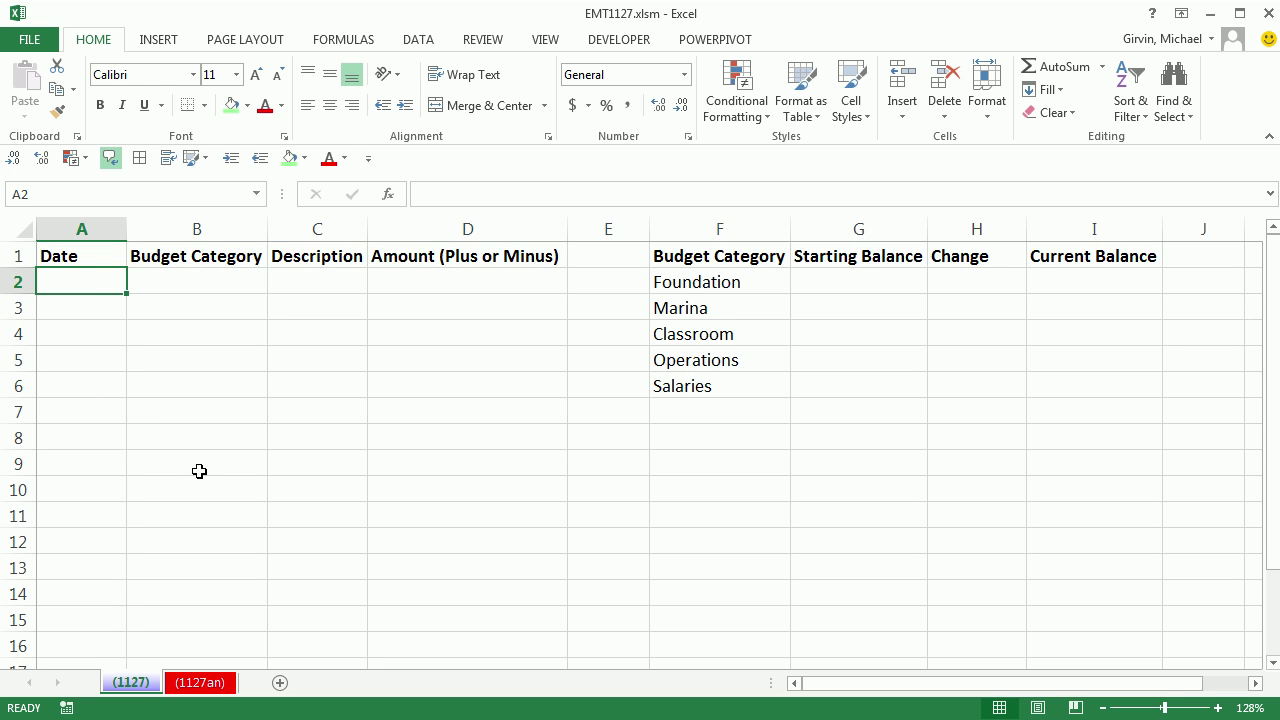
text(7/3/2014)
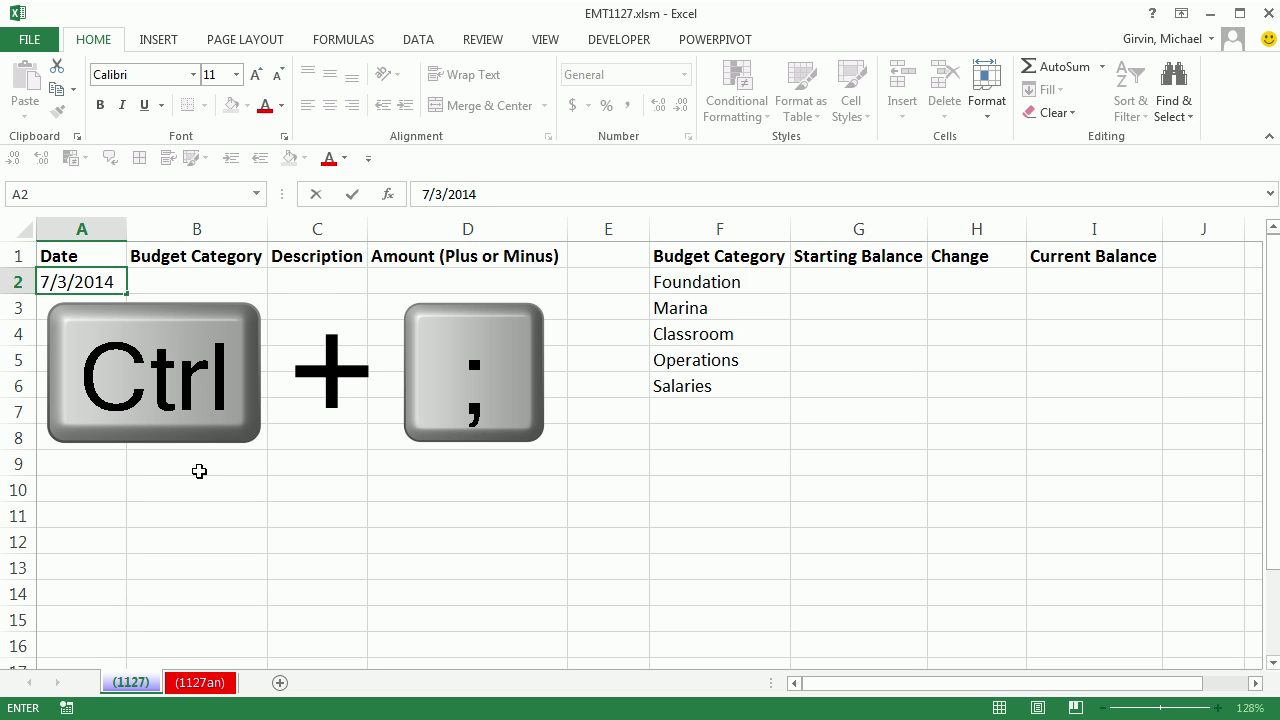
key(Tab)
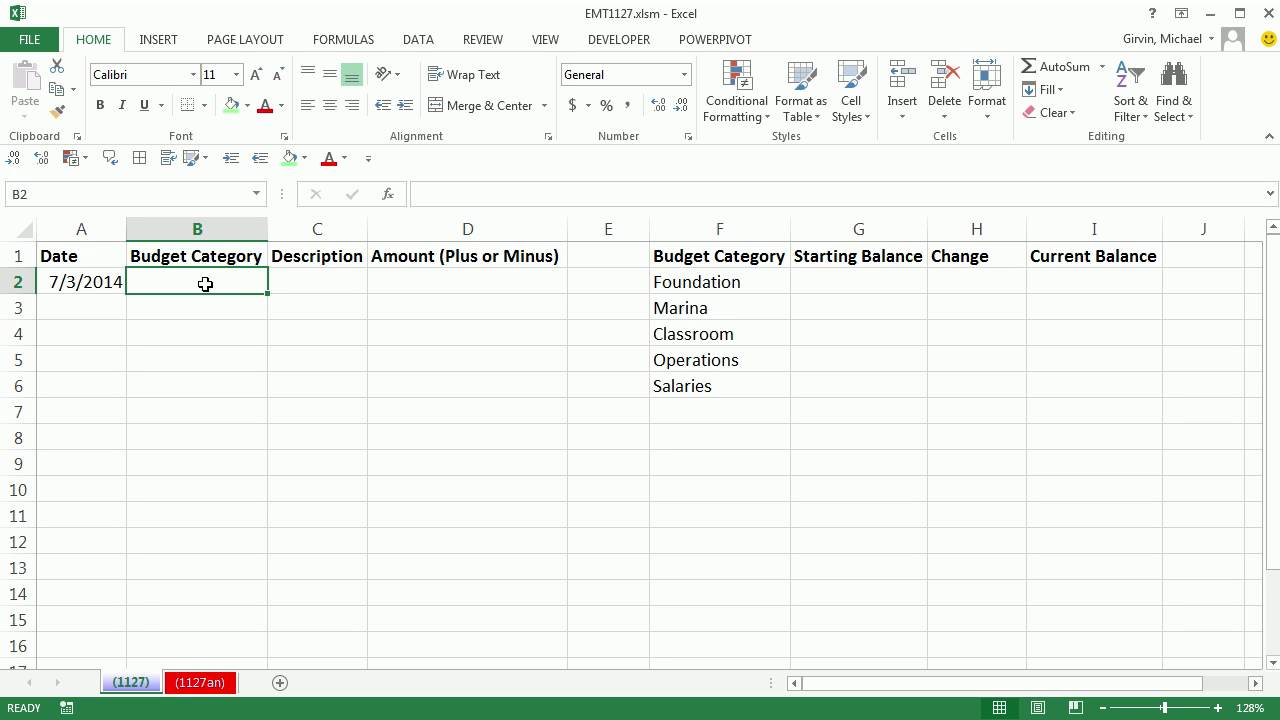
click(419, 42)
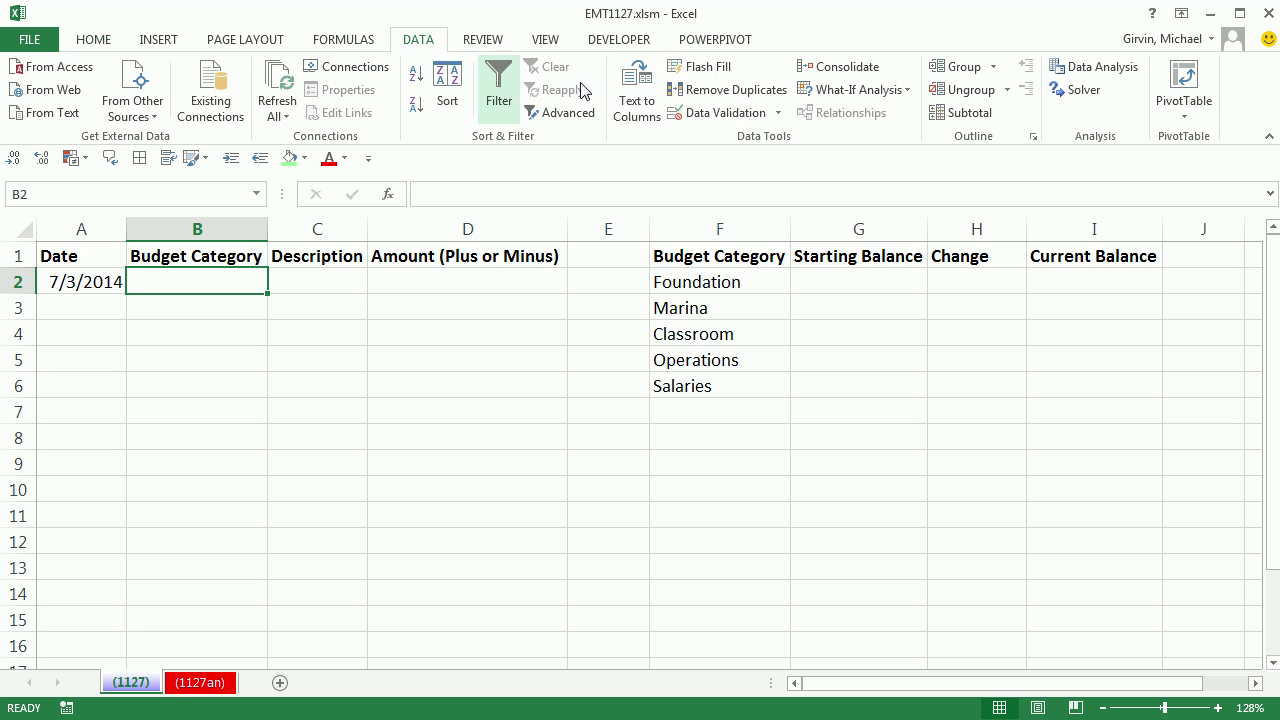
click(716, 114)
key(Escape)
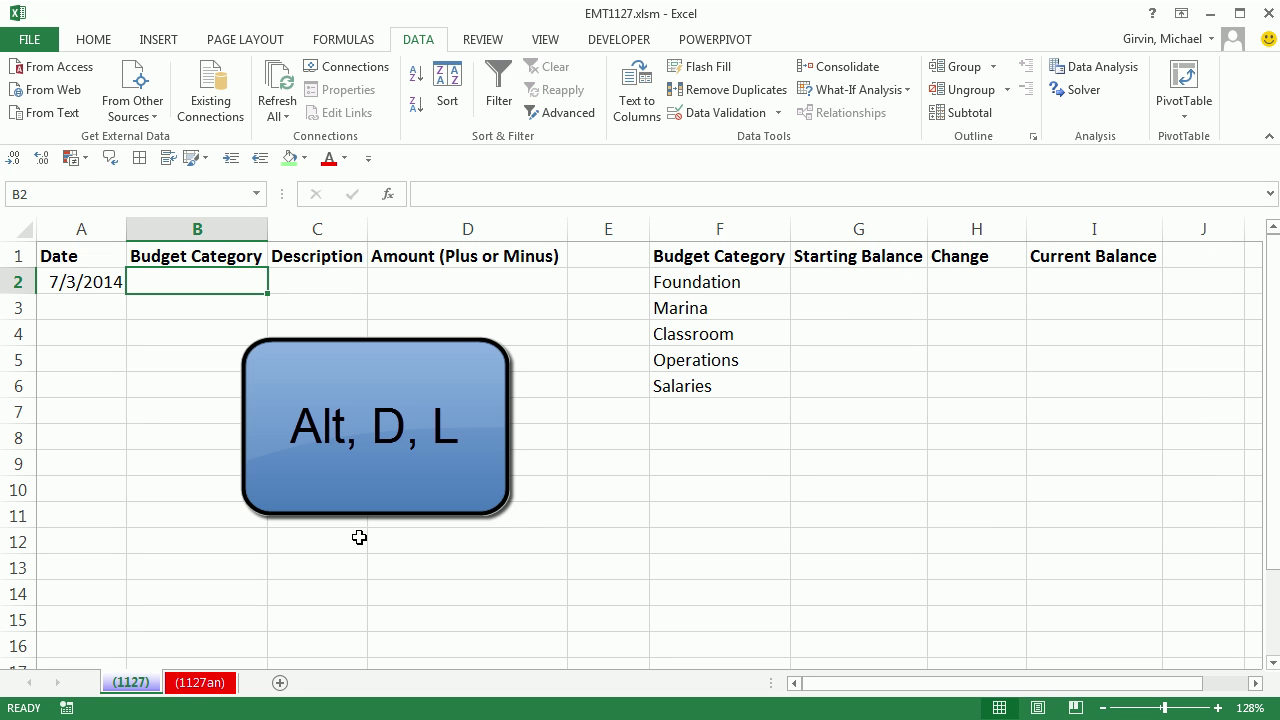
Set up a List data validation rule for cell B2 with the category names in F2:F6 as its source.
key(alt)
key(d)
key(l)
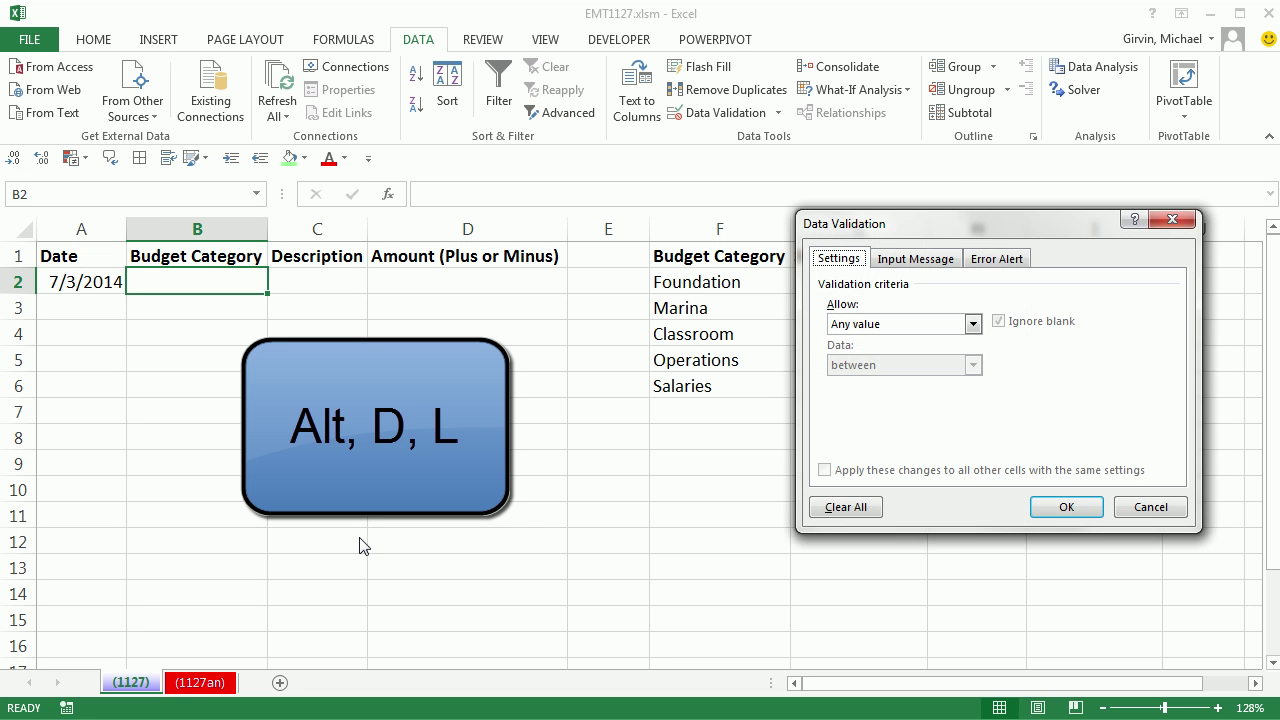
drag(922, 228, 322, 336)
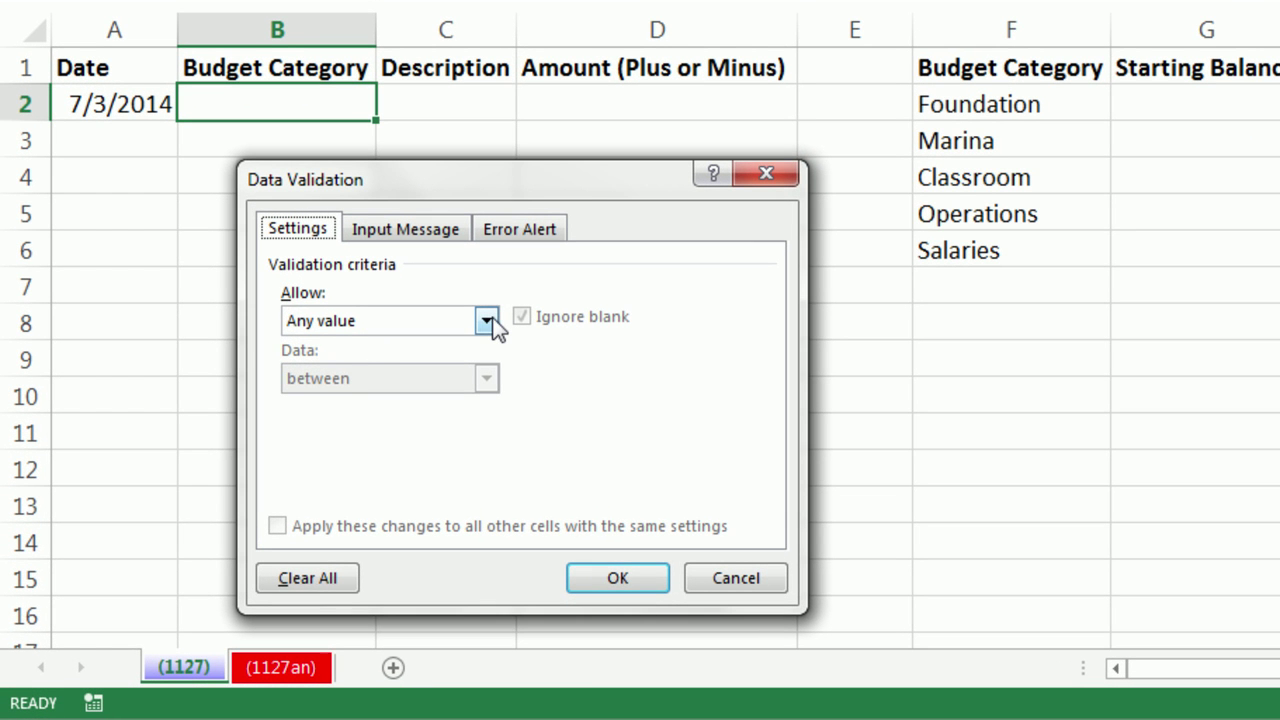
click(490, 319)
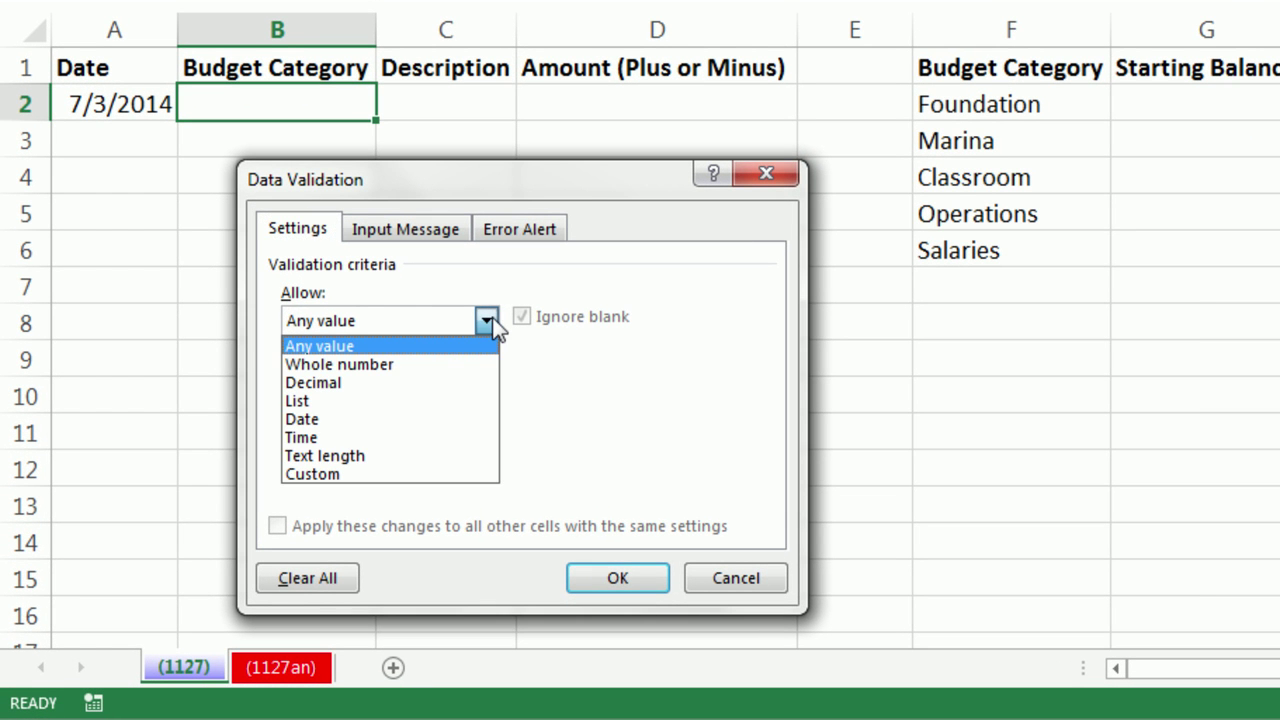
click(307, 399)
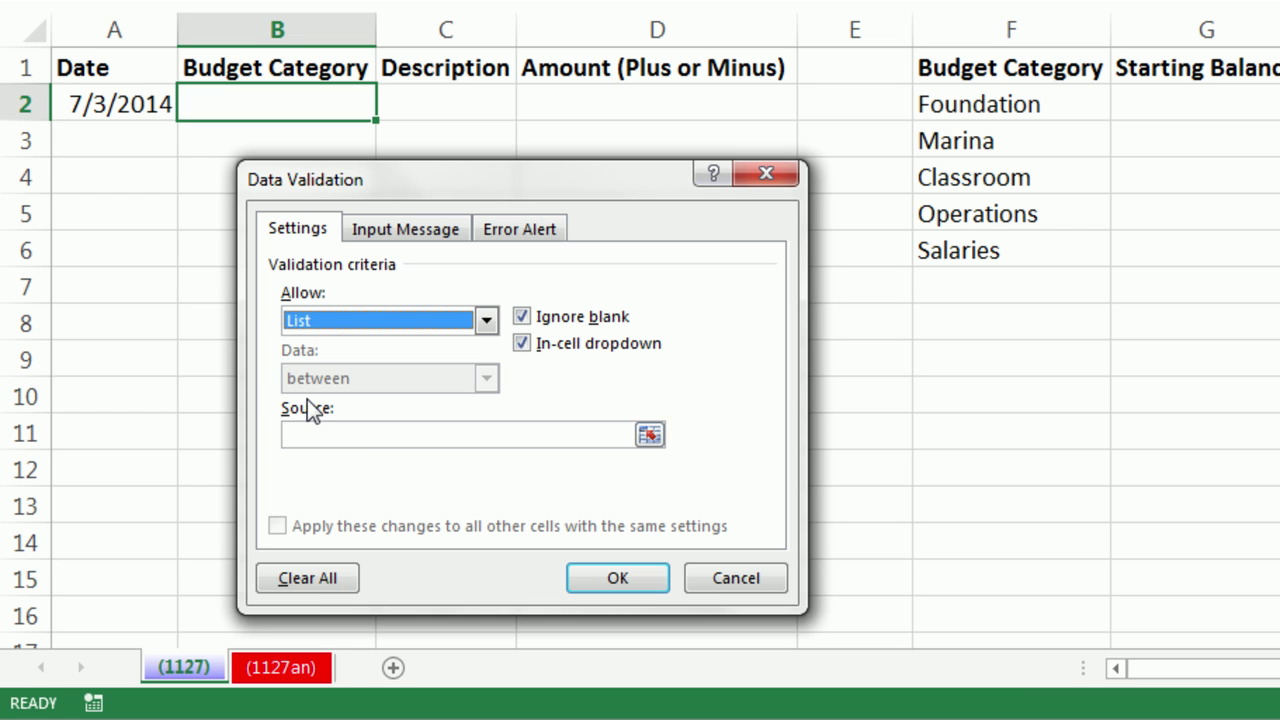
click(373, 445)
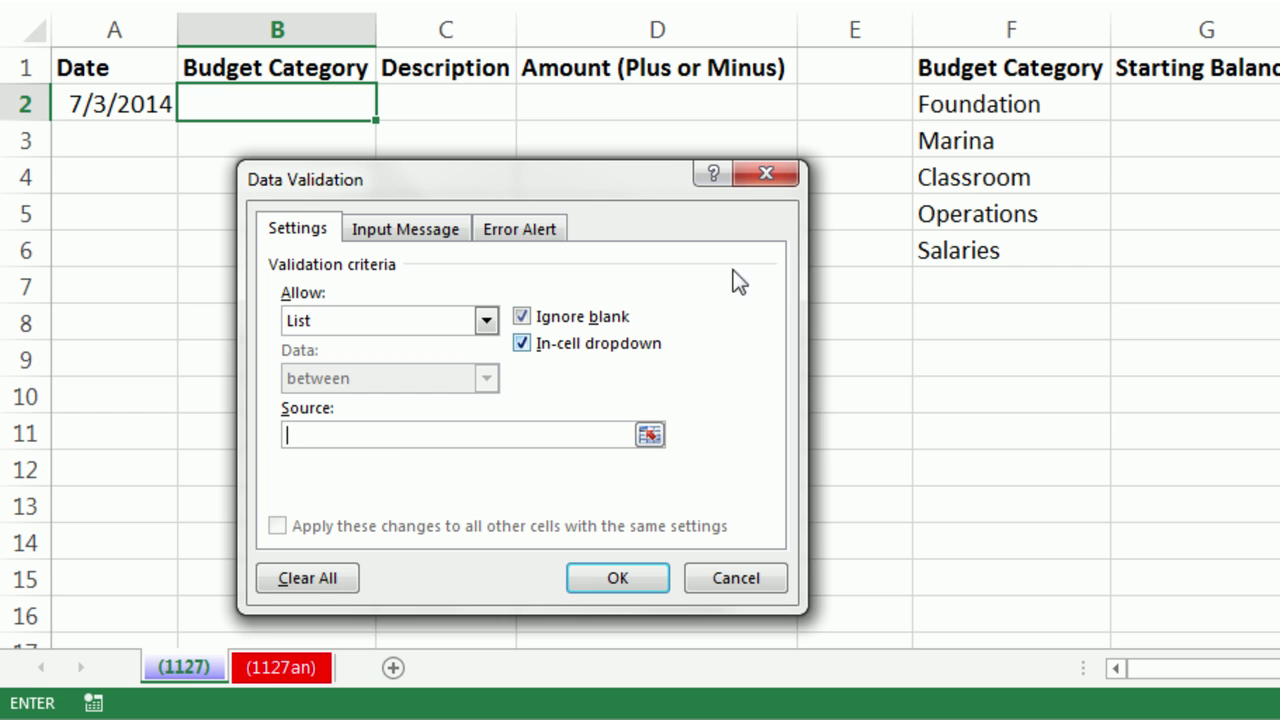
drag(977, 102, 982, 225)
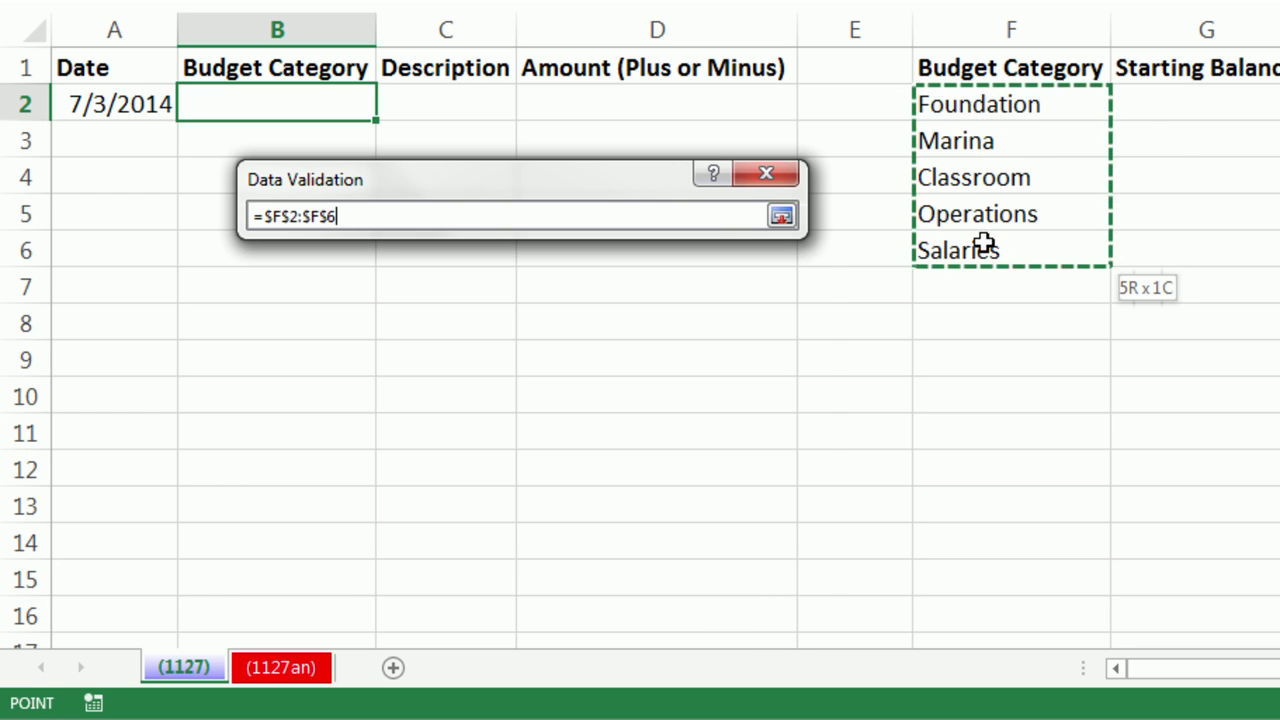
drag(985, 243, 982, 246)
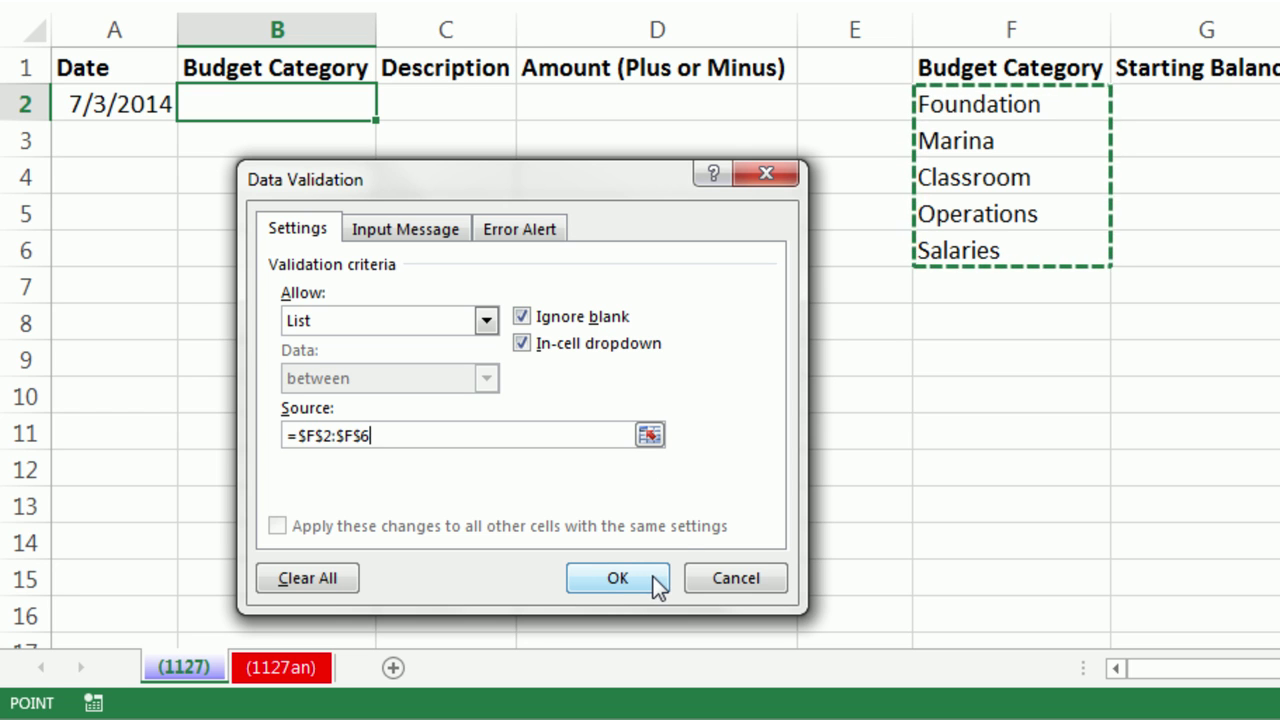
Give the rule's error alert the title "Use Dropdown to Select Category" and apply the validation to B2.
click(542, 228)
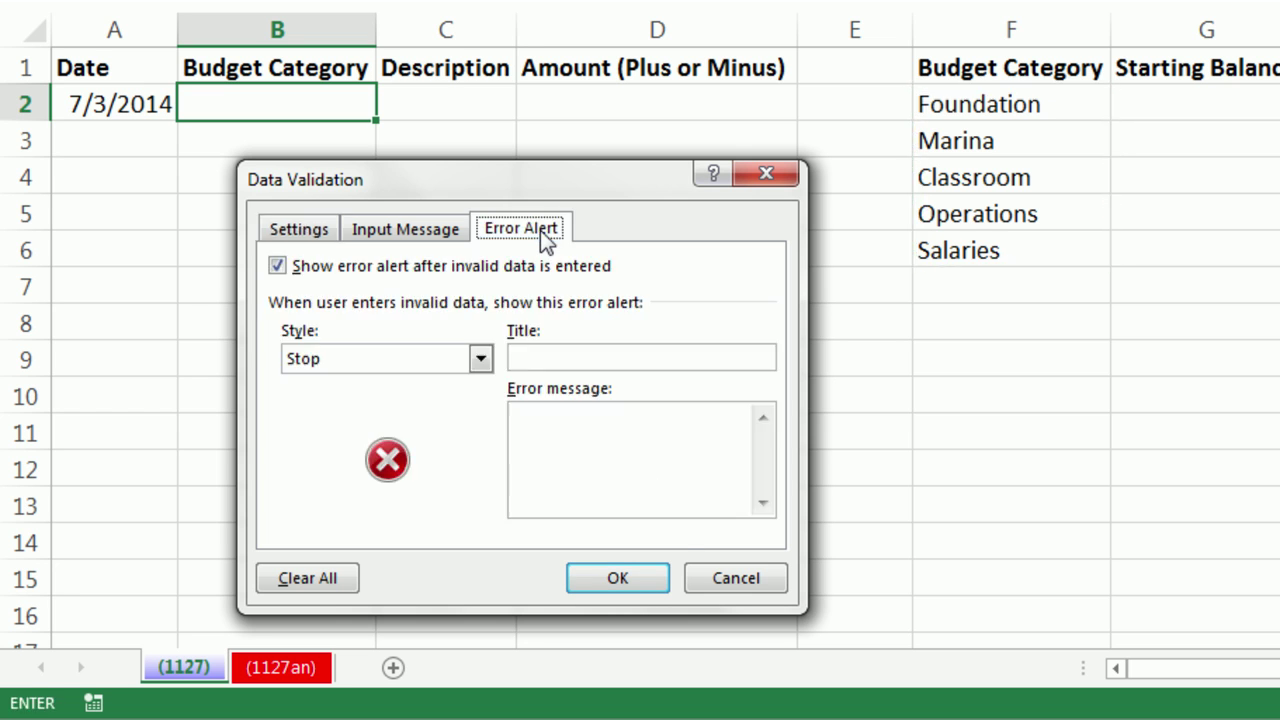
click(572, 360)
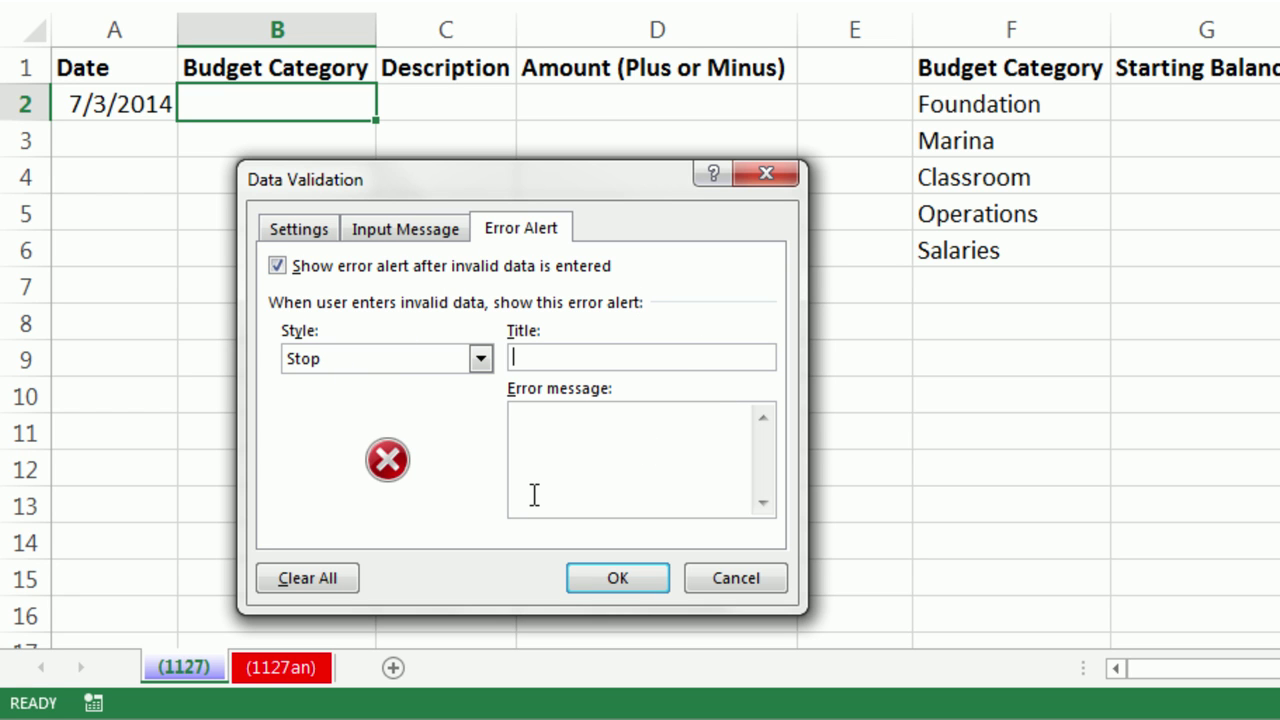
text(Use Dropdown to Select Category)
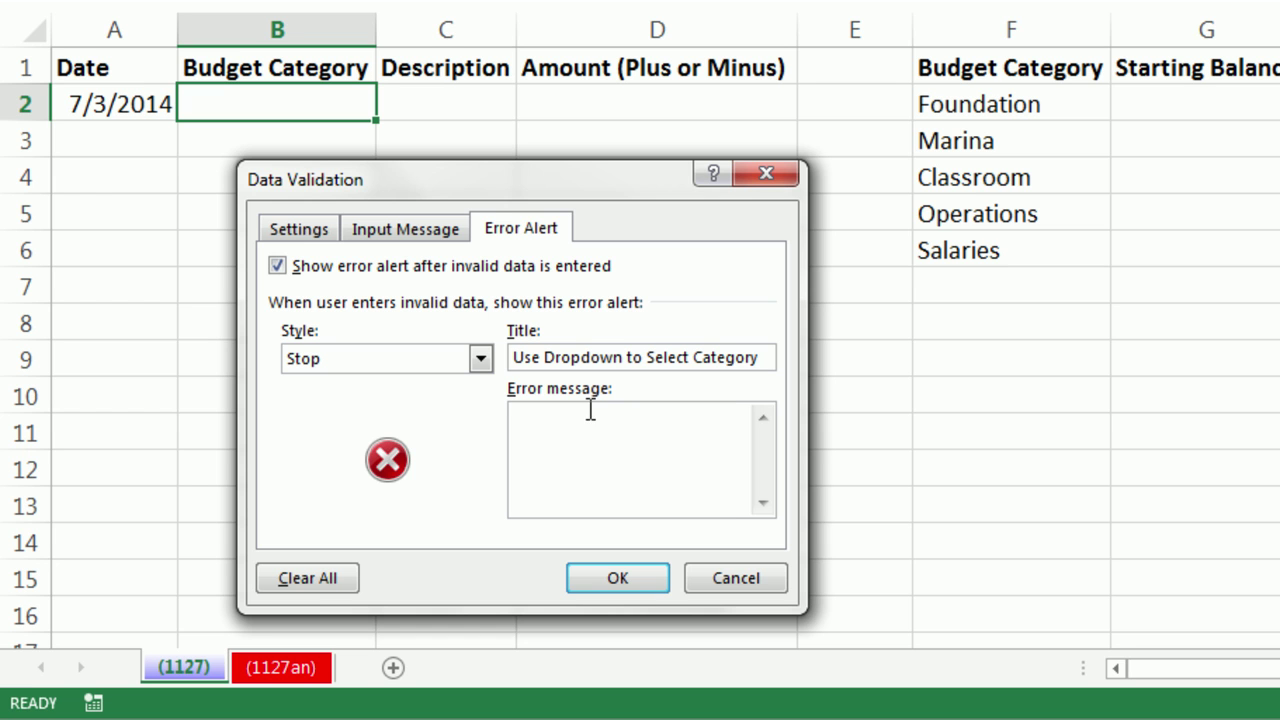
click(644, 576)
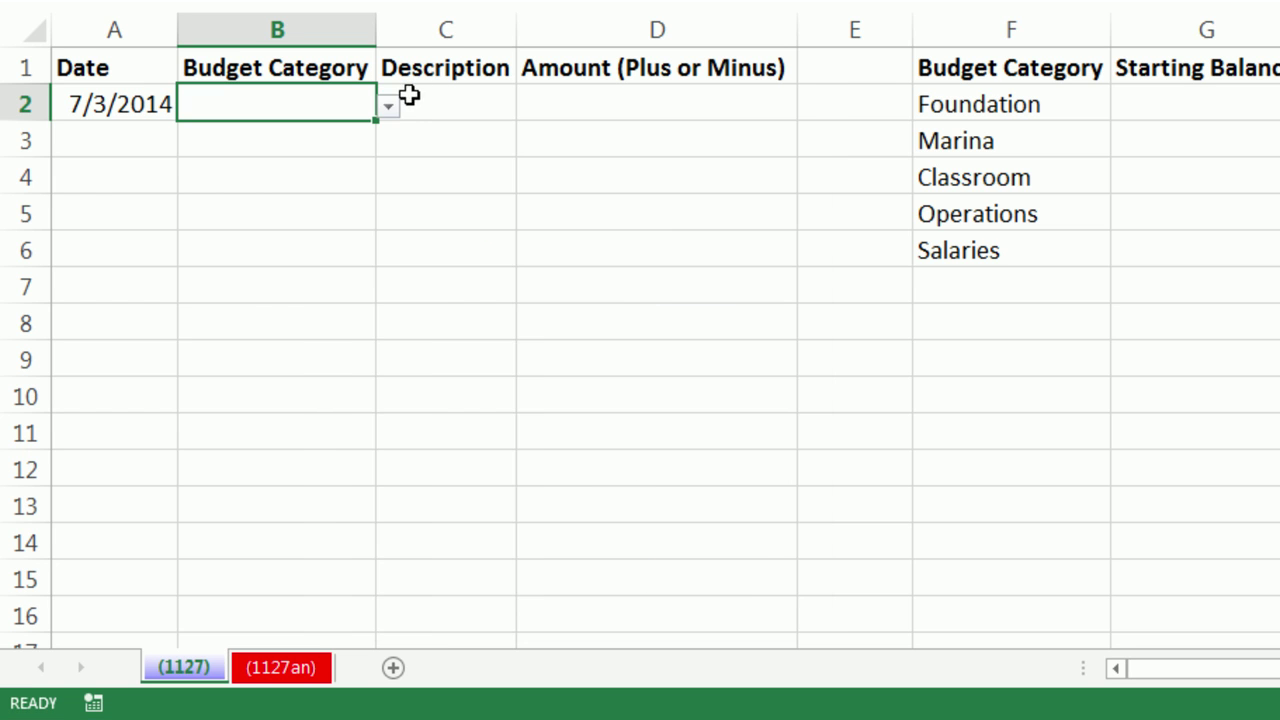
Try the dropdown in cell B2 by choosing Classroom, and clear the cell again.
click(396, 102)
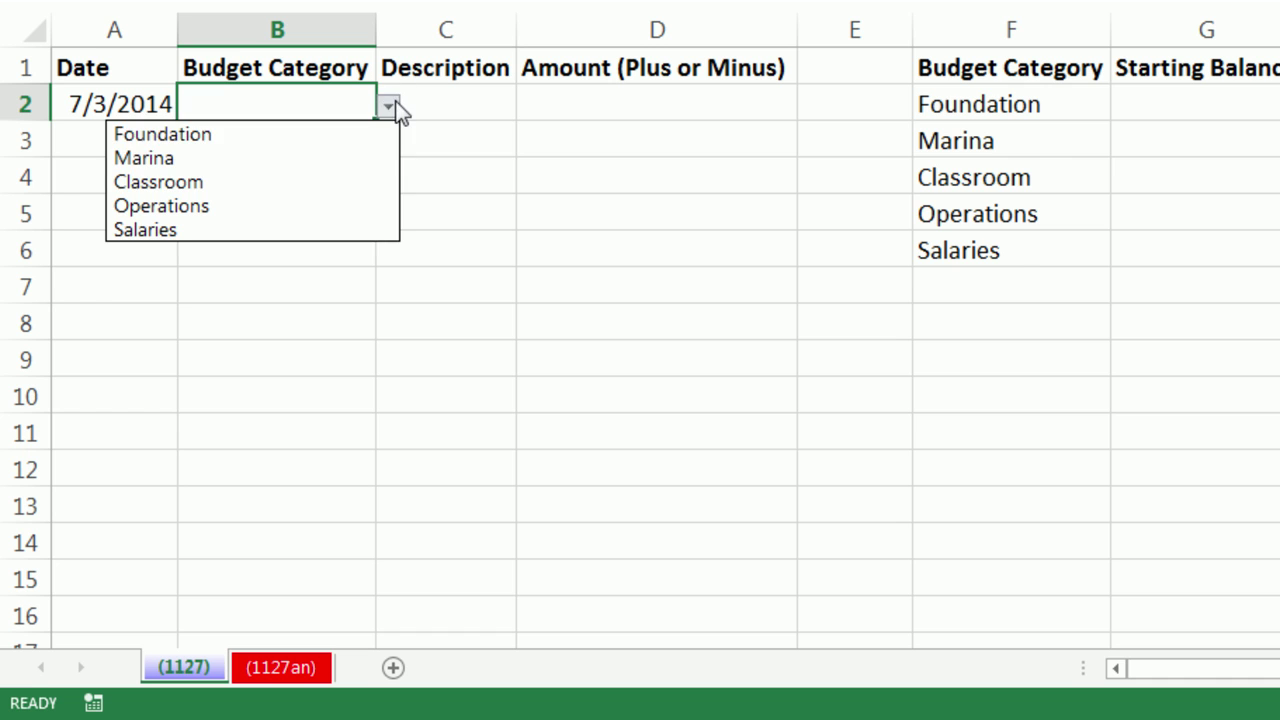
click(166, 181)
key(Delete)
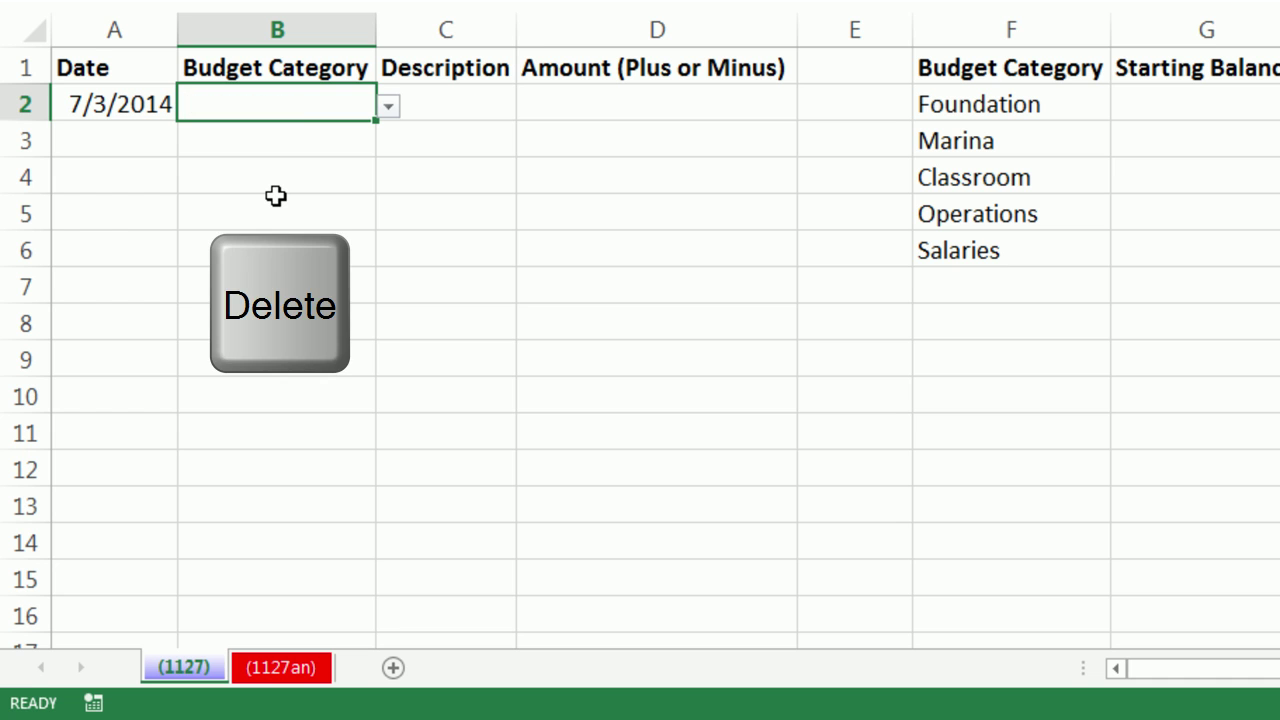
Test the validation in cell B2 by entering the incomplete category "Clas", and cancel the entry.
text(Clas)
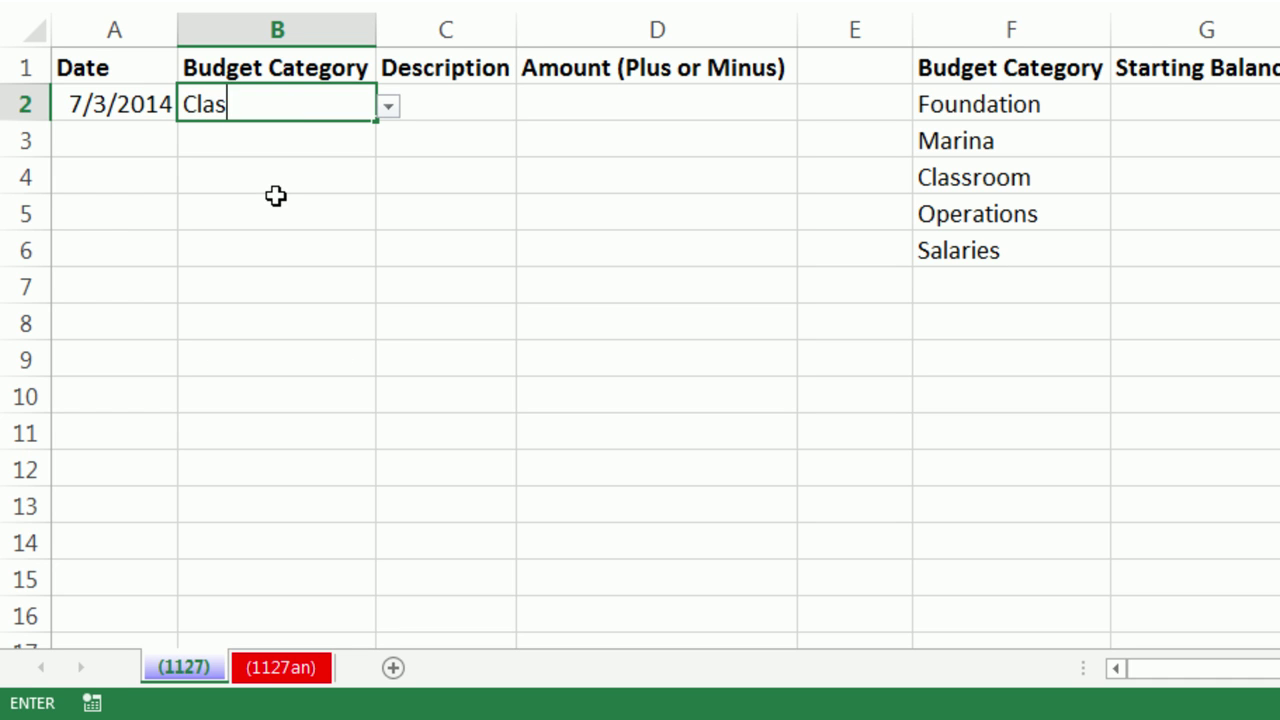
key(Return)
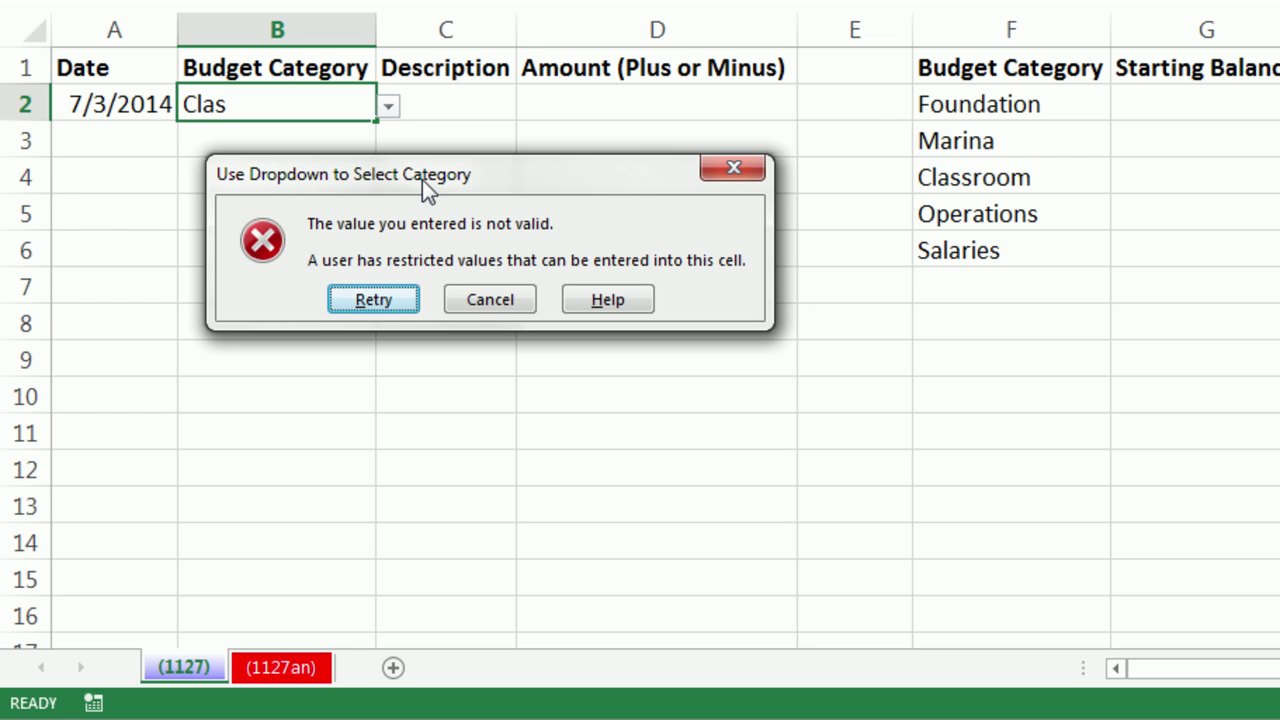
key(Escape)
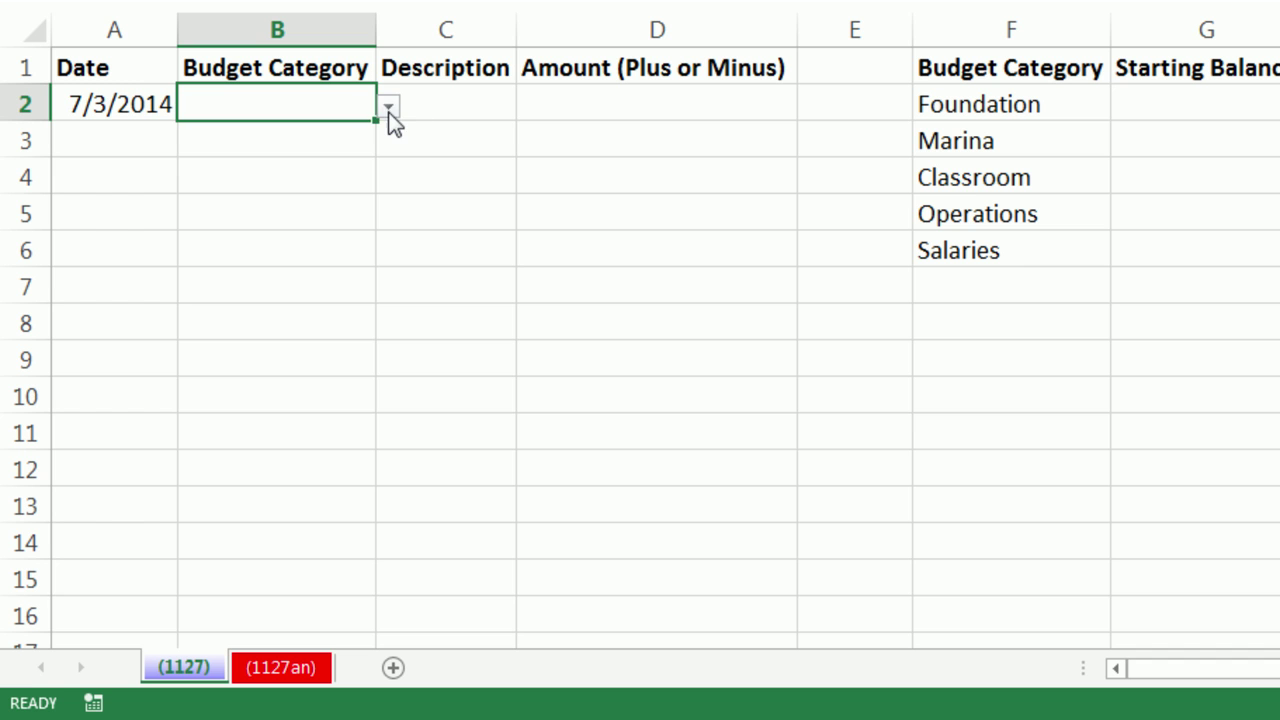
Choose Foundation from the category dropdown in cell B2 and widen the Description column to roughly twice its width.
click(388, 108)
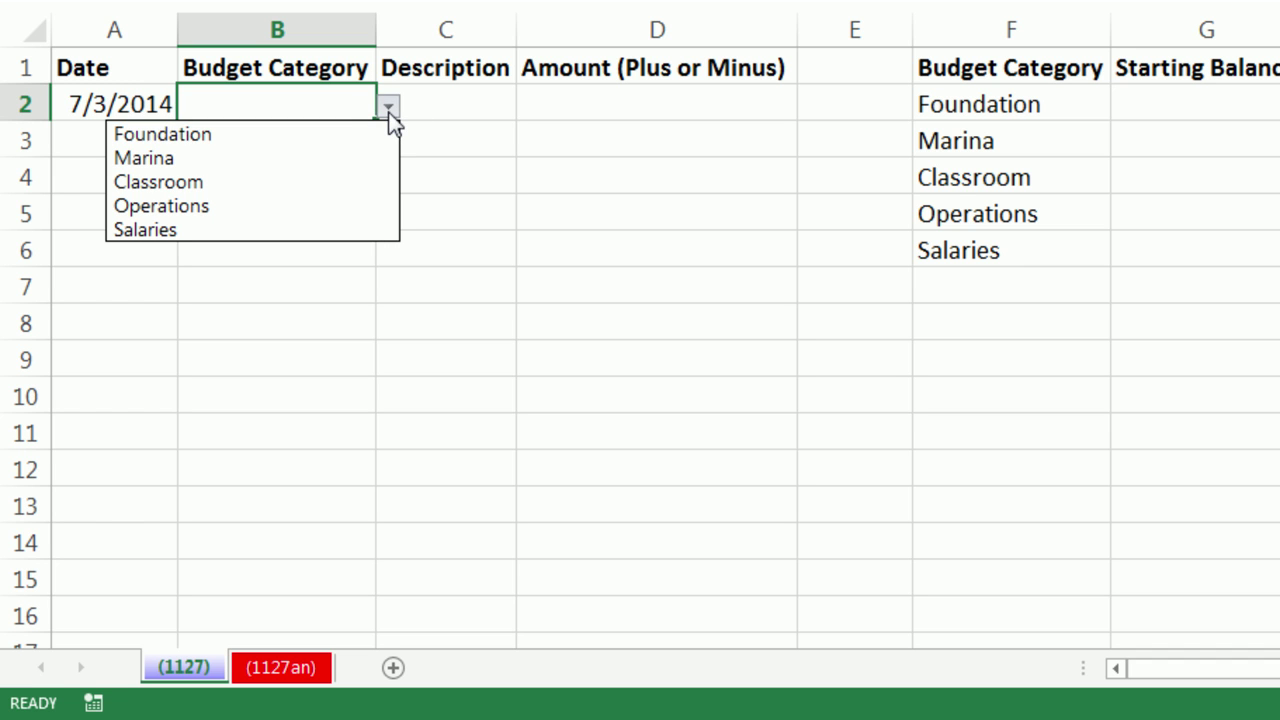
click(261, 131)
click(512, 120)
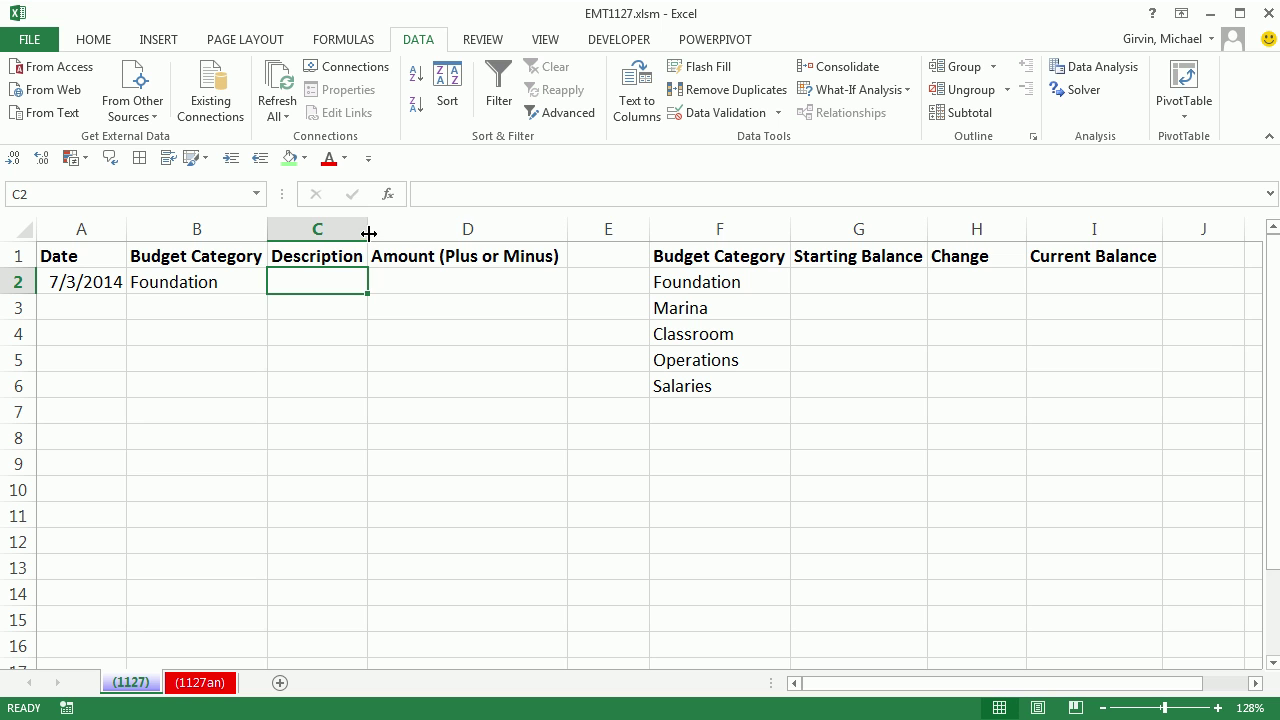
drag(369, 233, 496, 237)
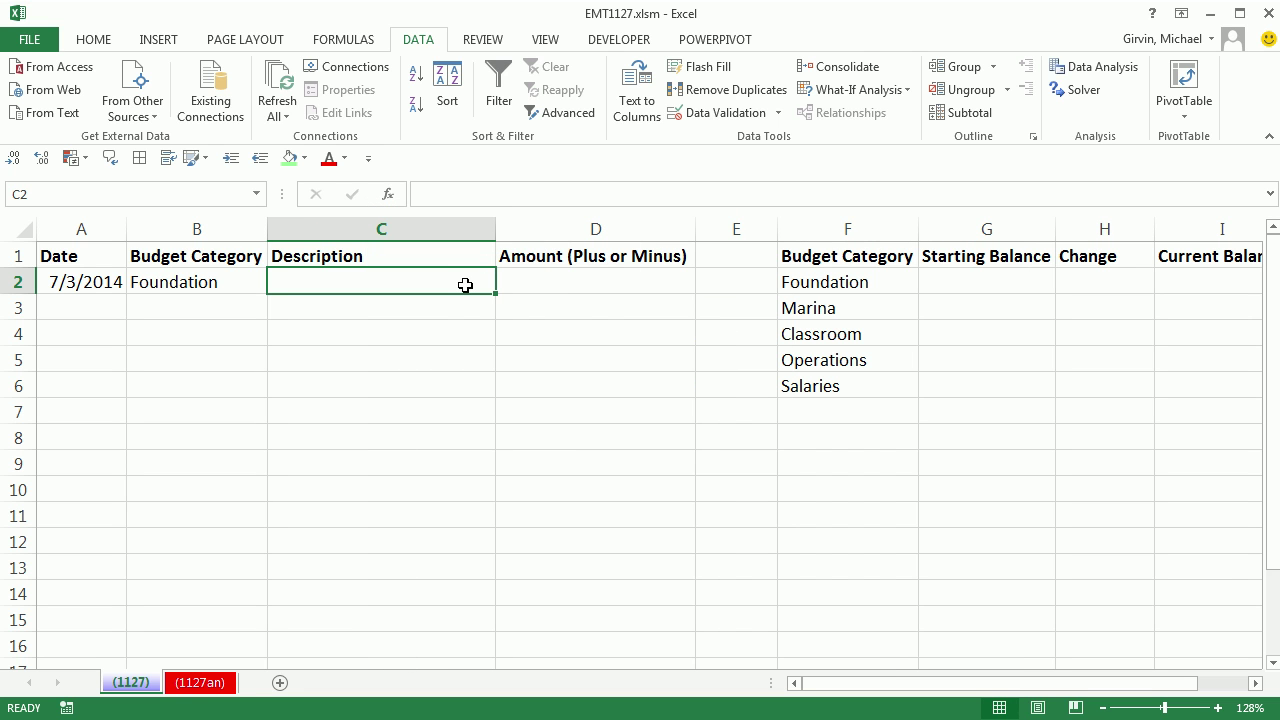
Turn on text wrapping for the description cell C2 and enter "Donation from" followed by the donor's first name.
click(93, 39)
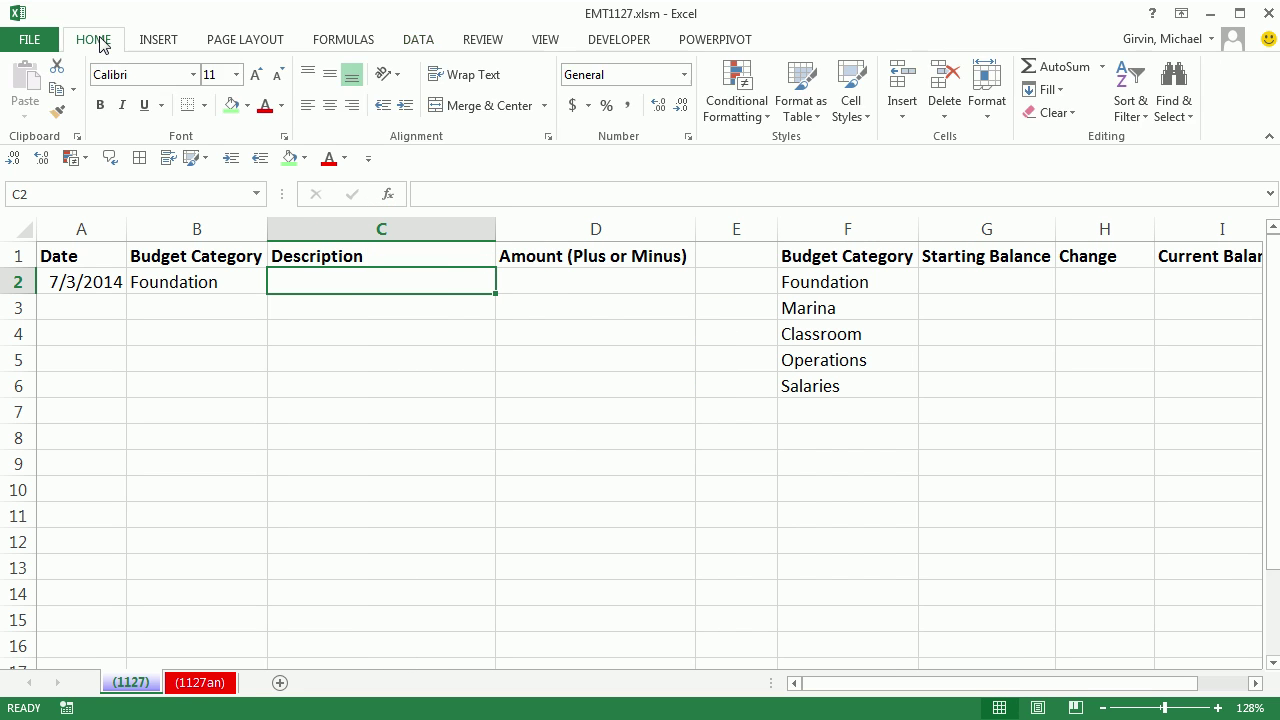
click(457, 79)
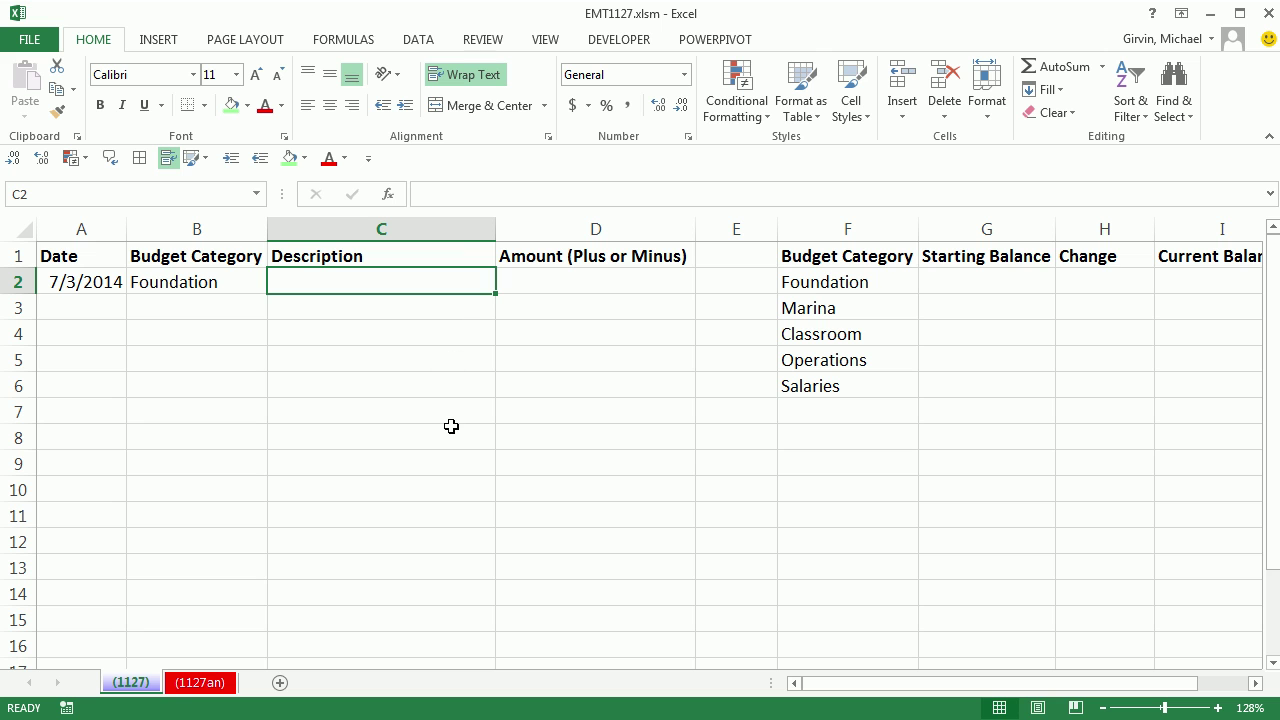
click(99, 281)
click(189, 283)
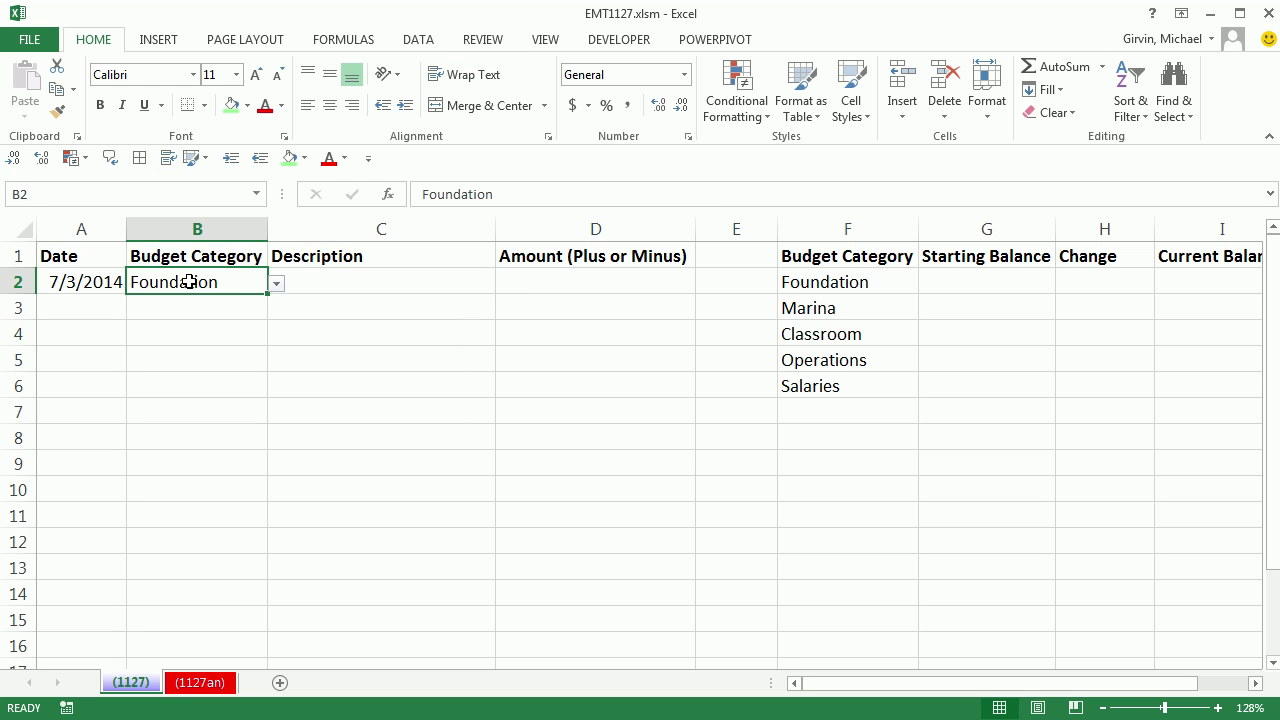
click(395, 285)
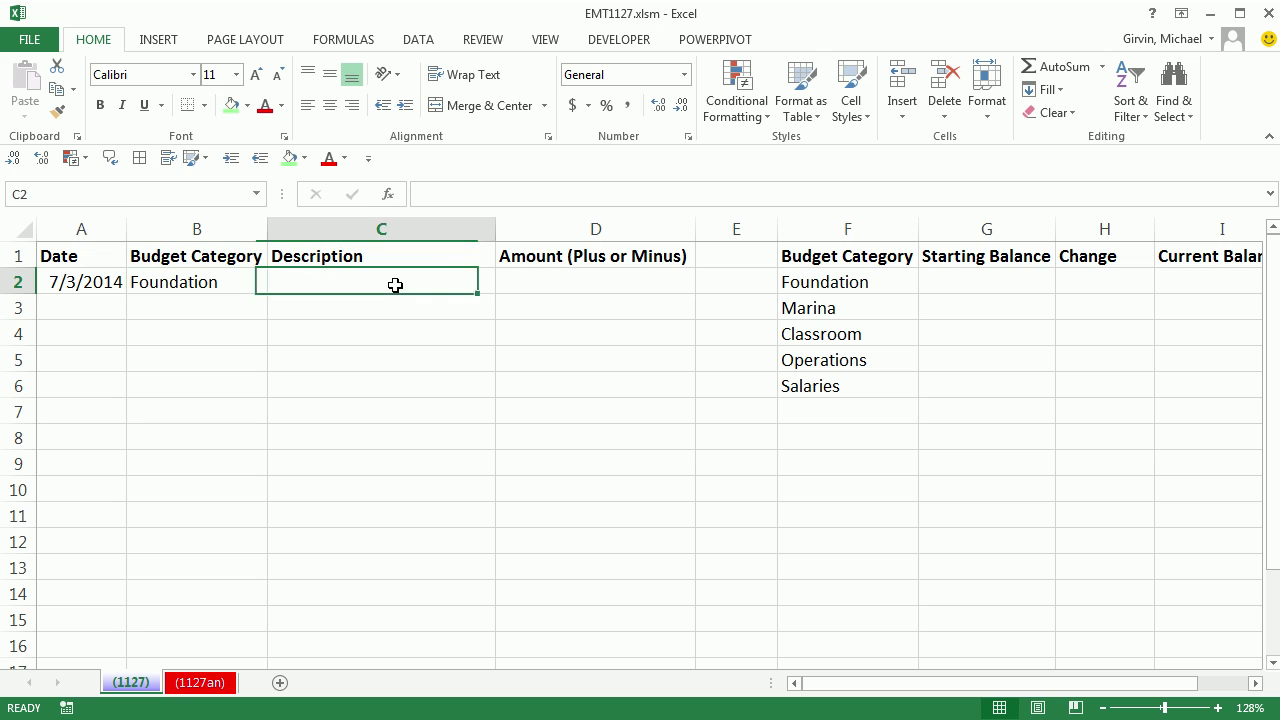
click(471, 75)
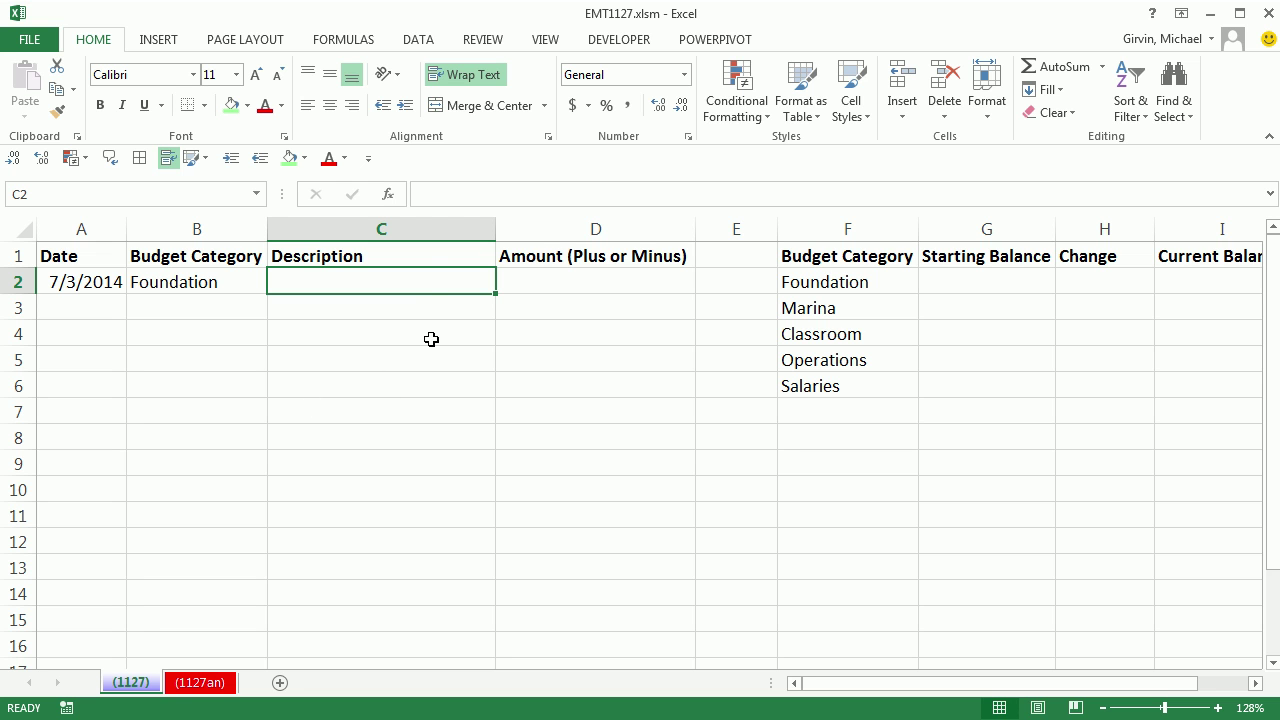
text(Donation from Timmy)
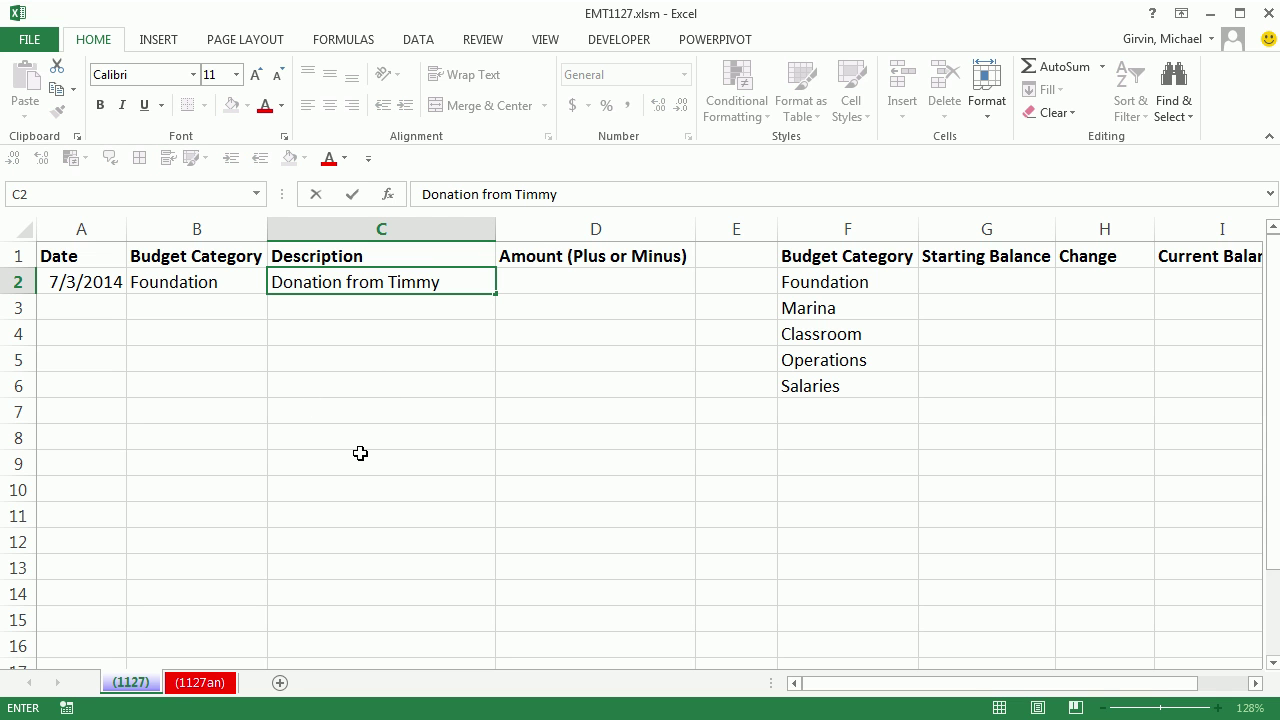
key(Tab)
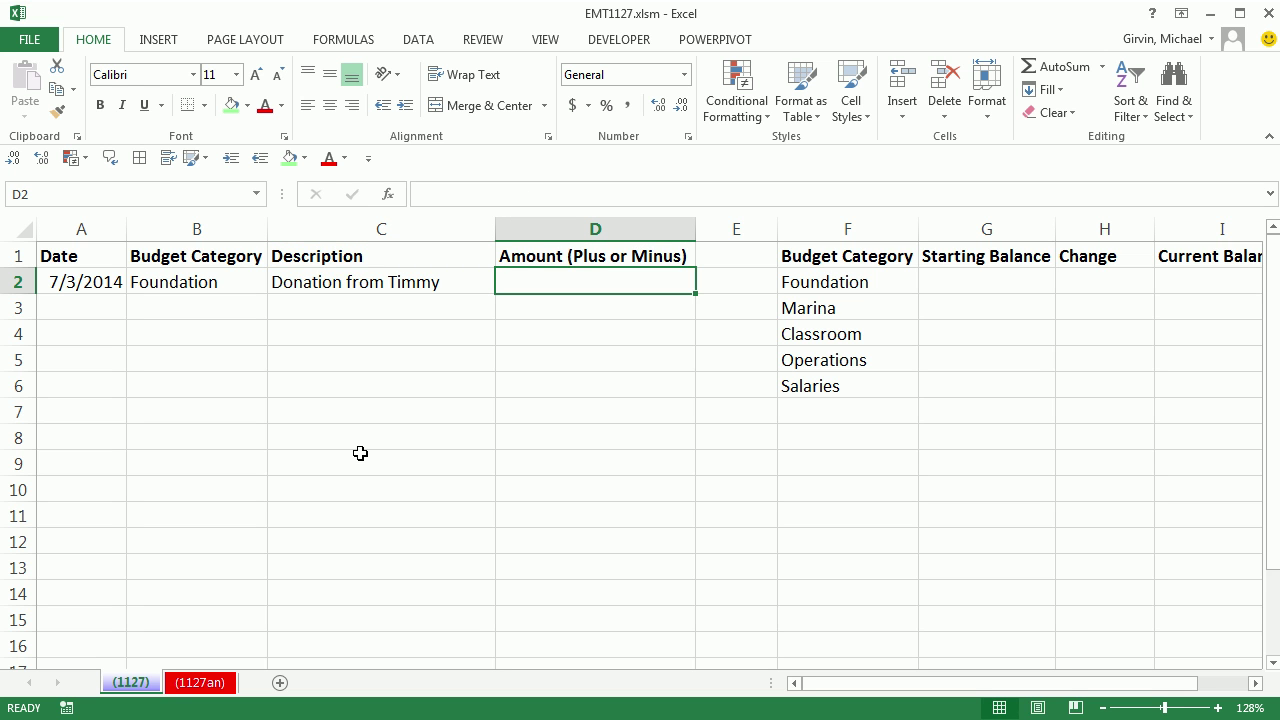
Enter the amount 150 in cell D2 and apply the Currency number format to it.
text(150)
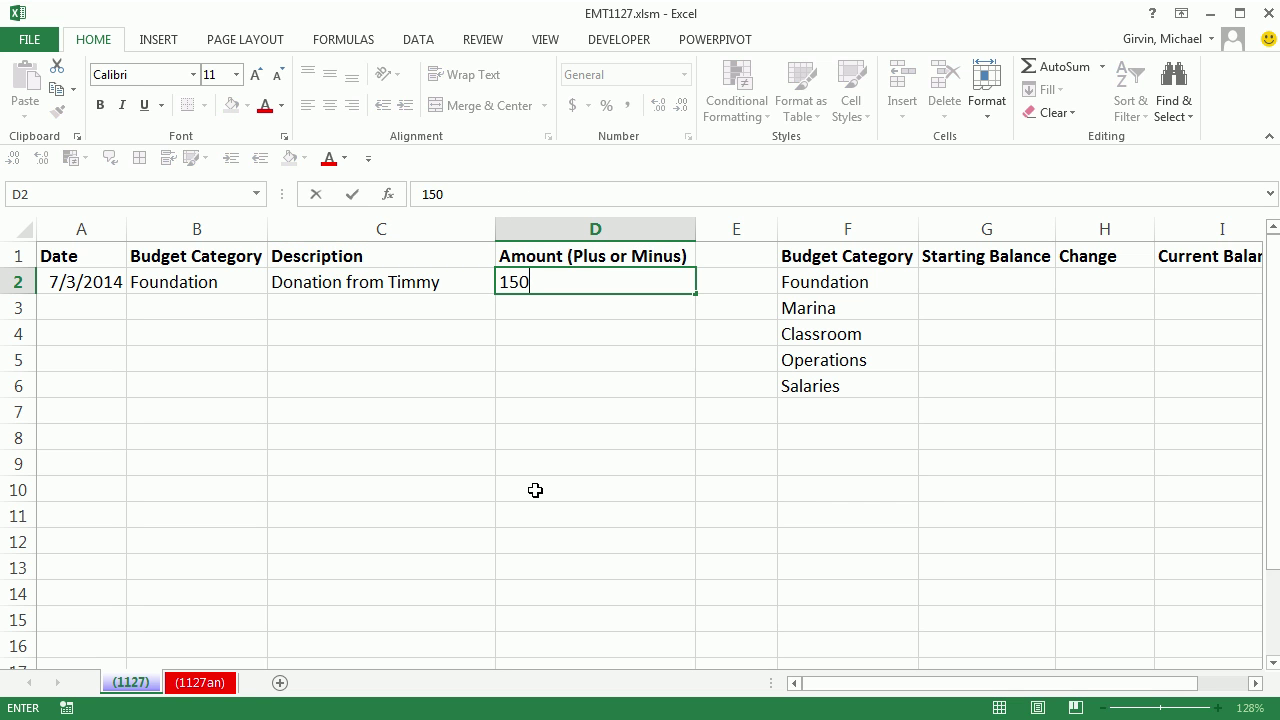
key(ctrl+Return)
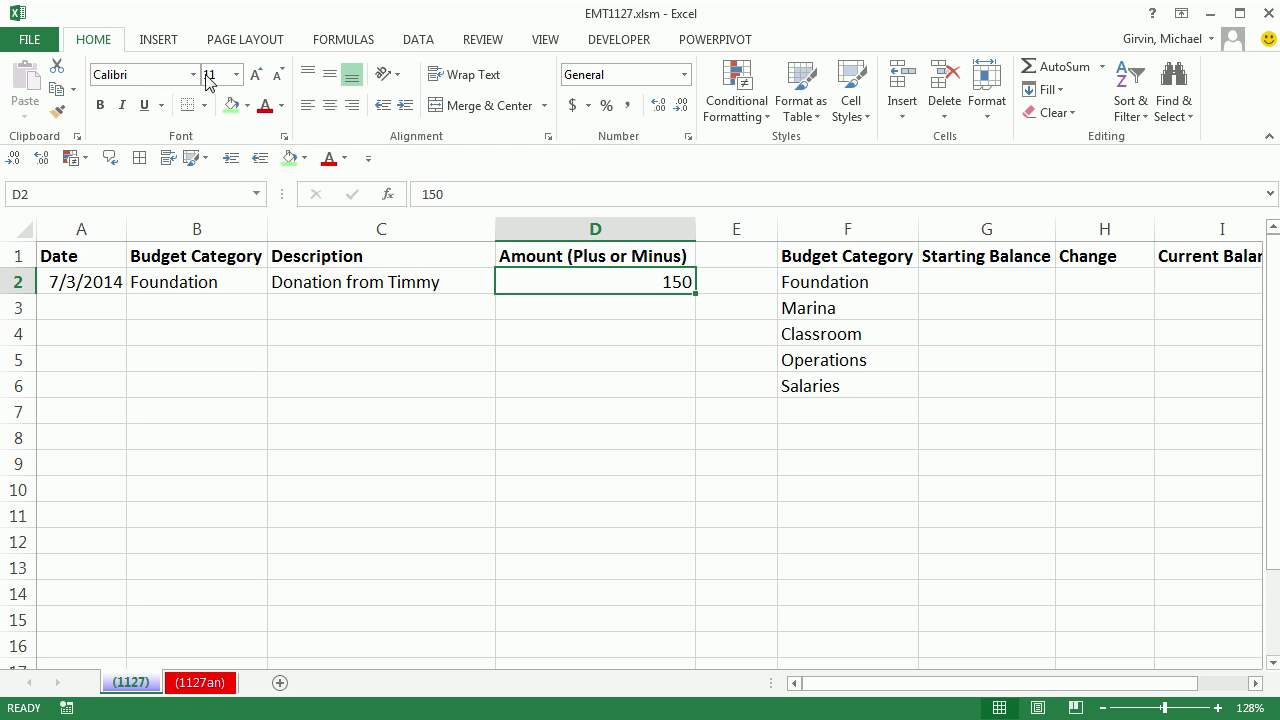
click(684, 76)
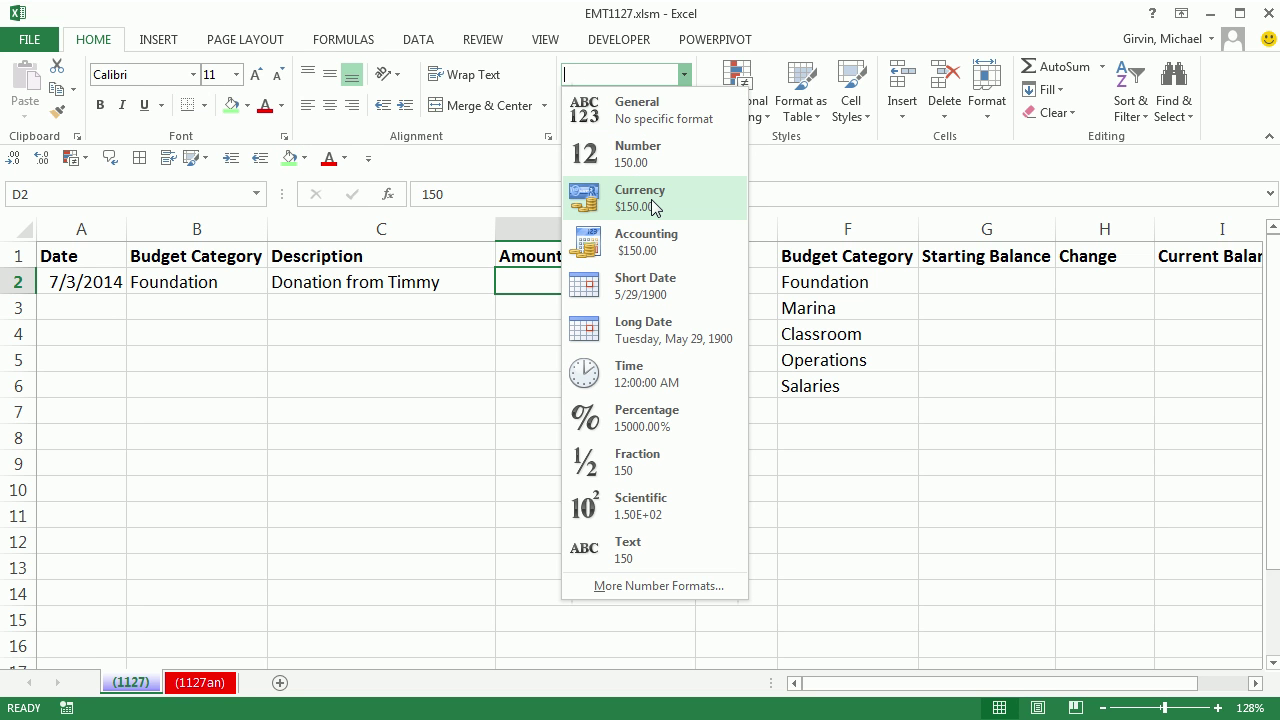
key(Escape)
key(ctrl+shift+4)
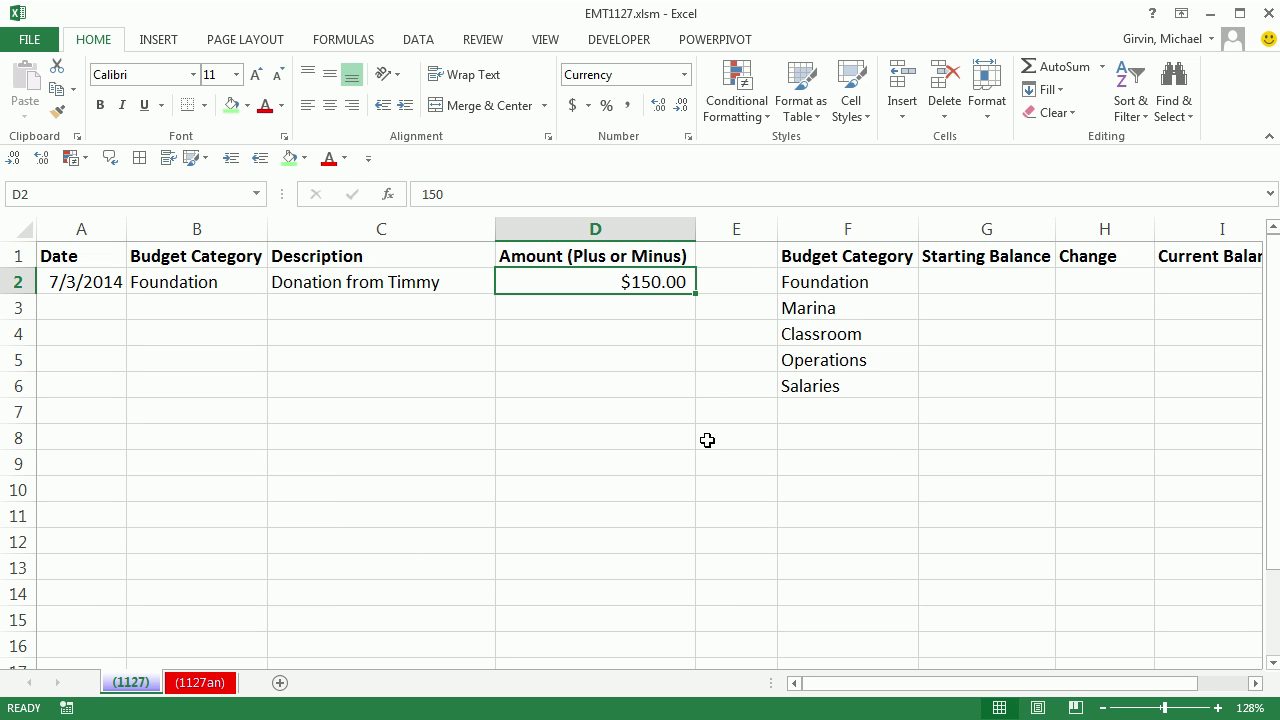
click(95, 282)
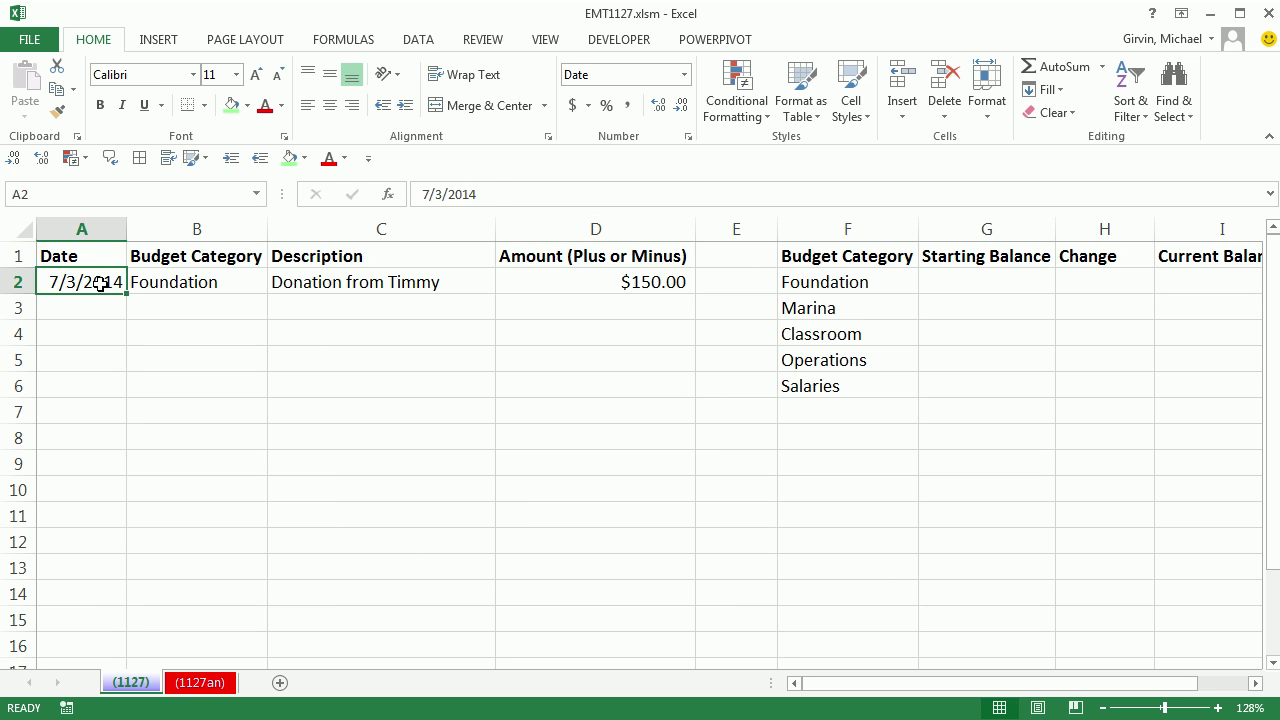
click(177, 285)
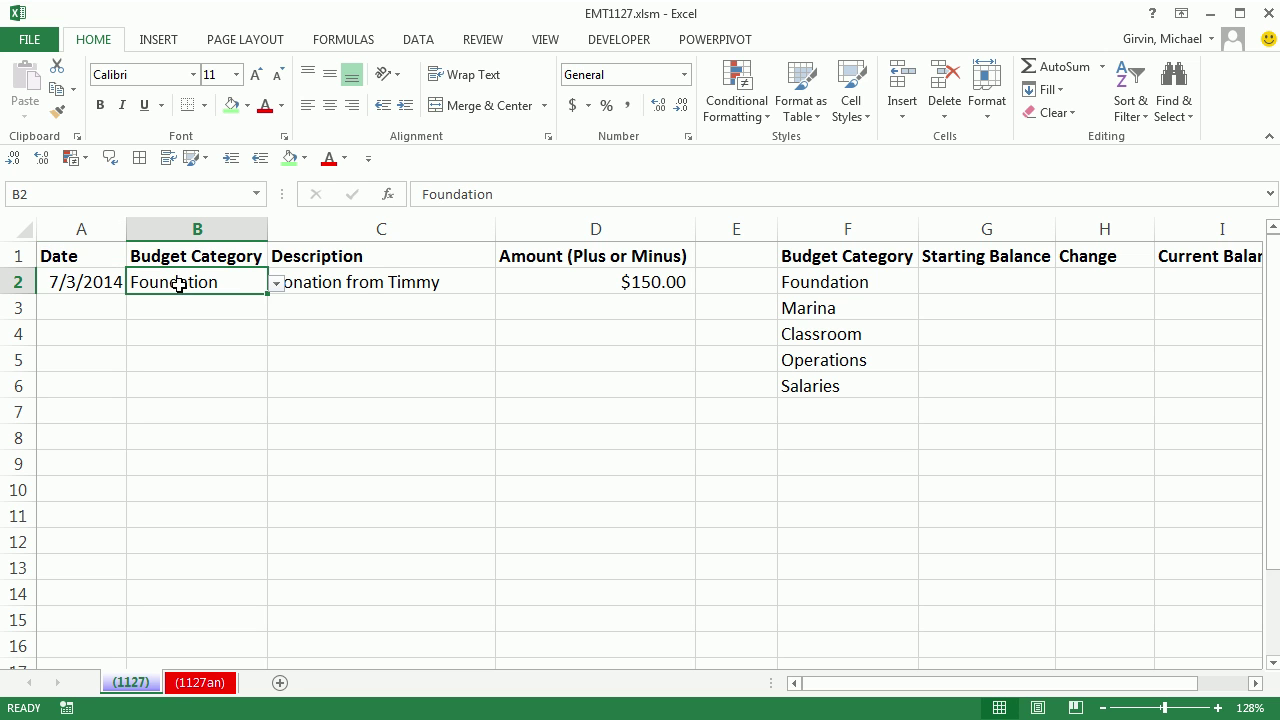
click(379, 279)
click(604, 280)
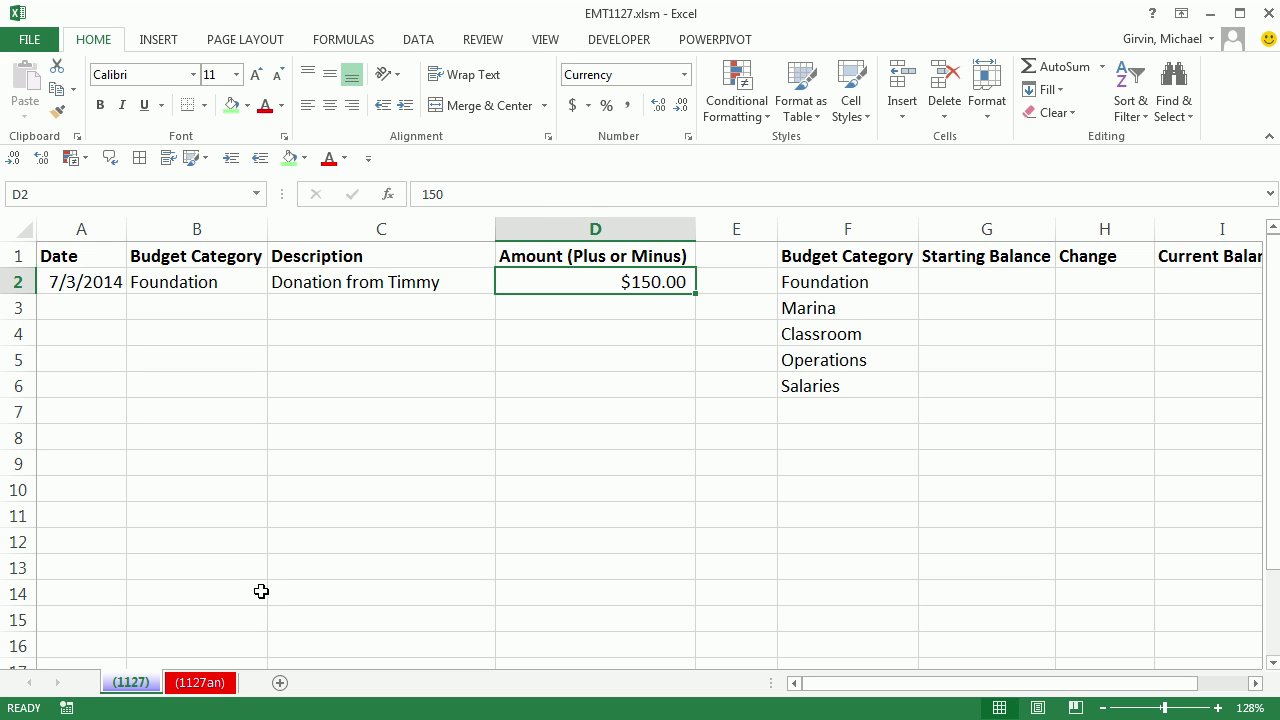
Convert the transaction range A1:D2 into an Excel table that has headers.
click(198, 281)
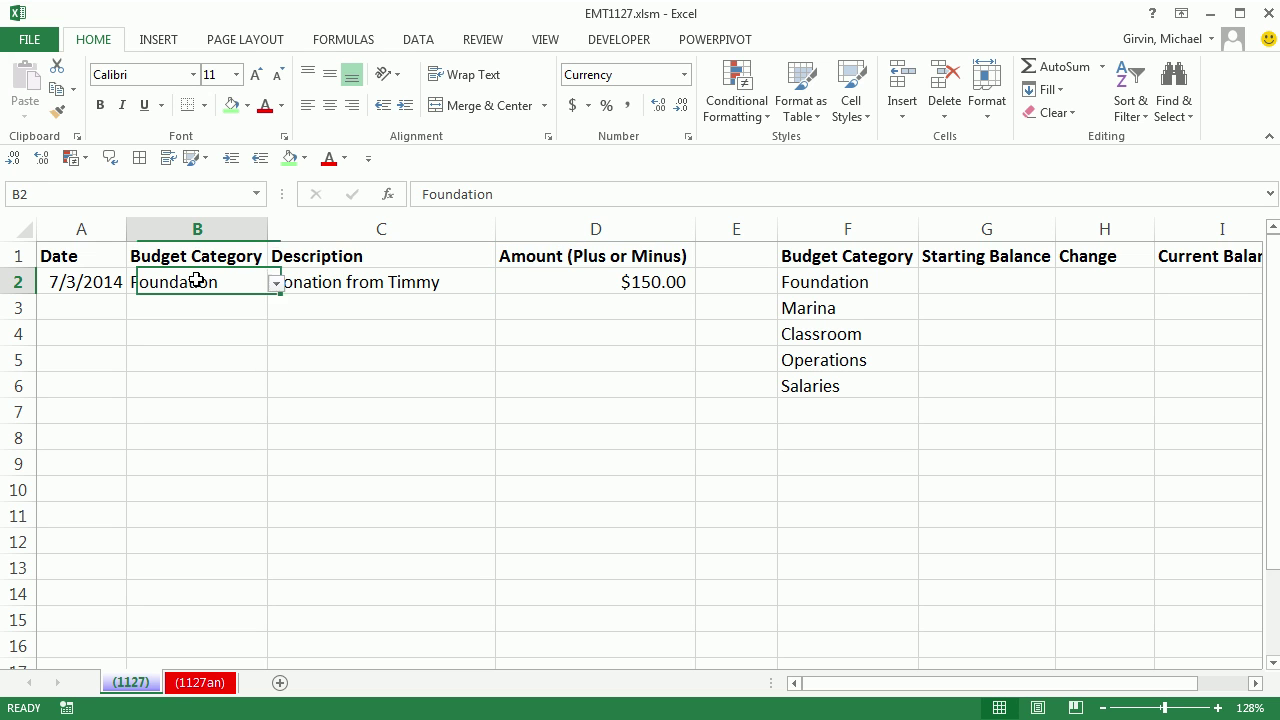
click(152, 40)
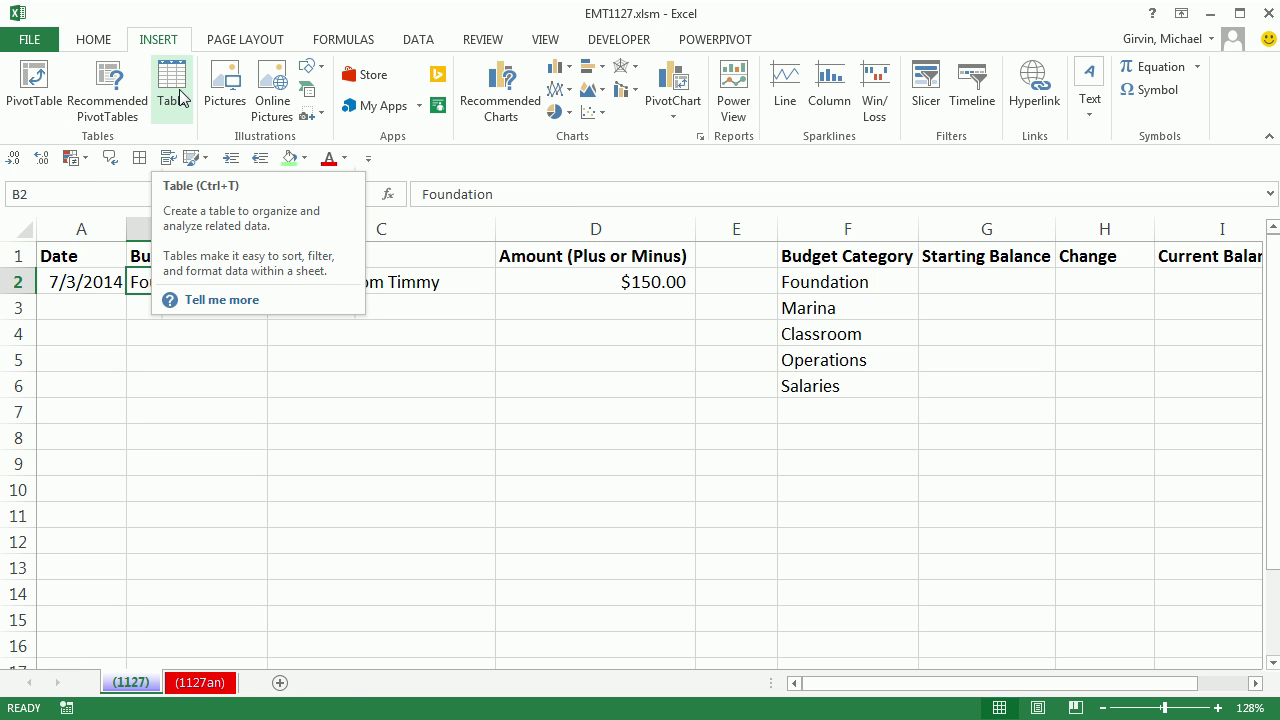
key(ctrl+t)
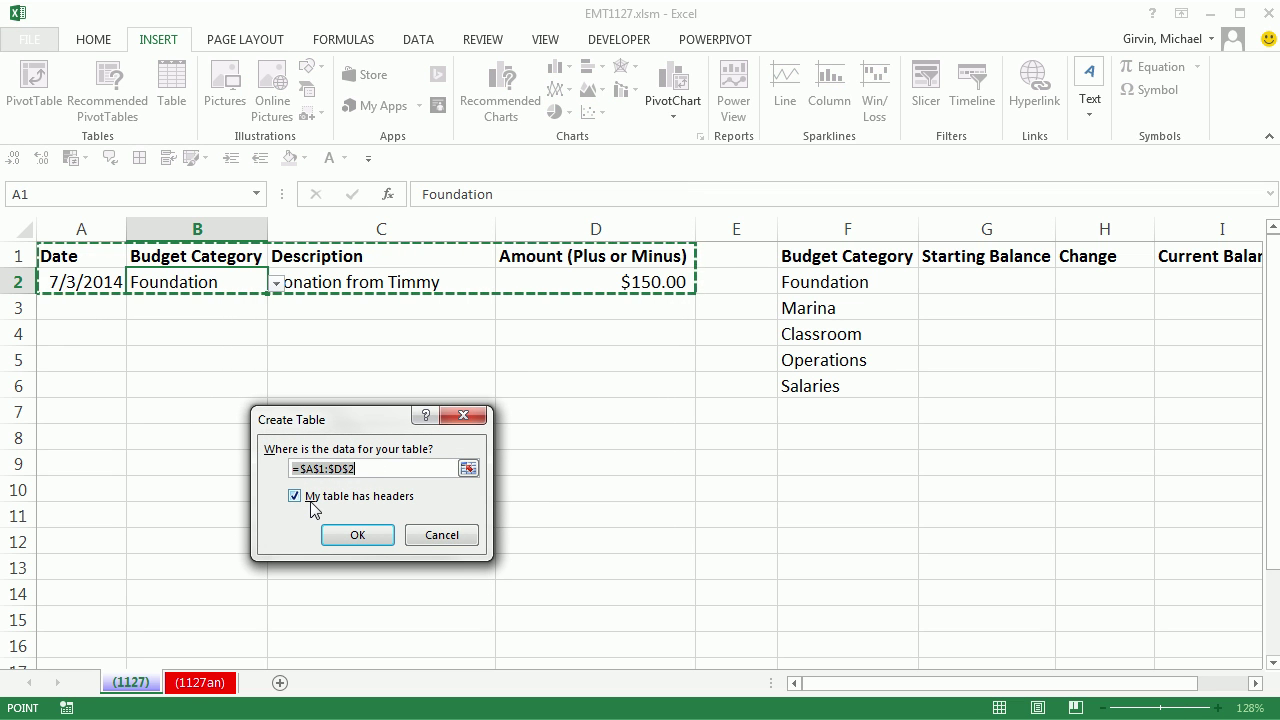
click(358, 536)
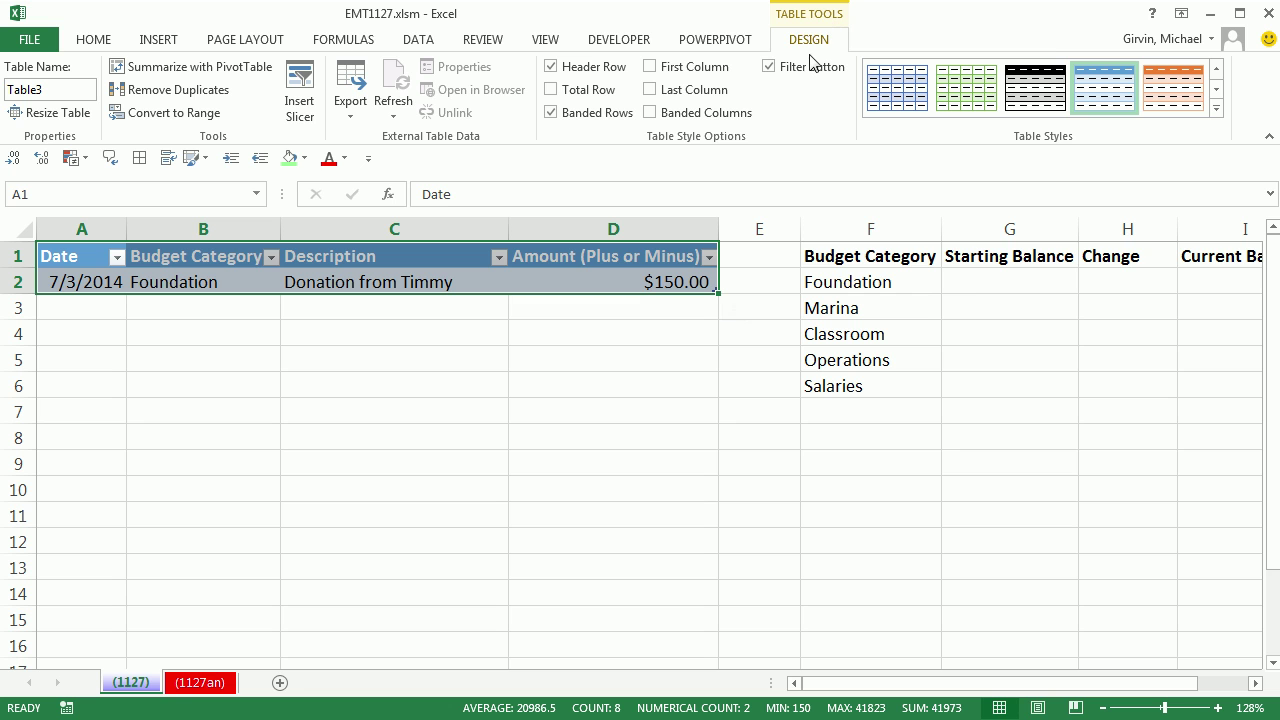
Name the transaction table BudgetAmounts and check its entry in the Name Manager.
click(69, 89)
text(BudgetAmounts)
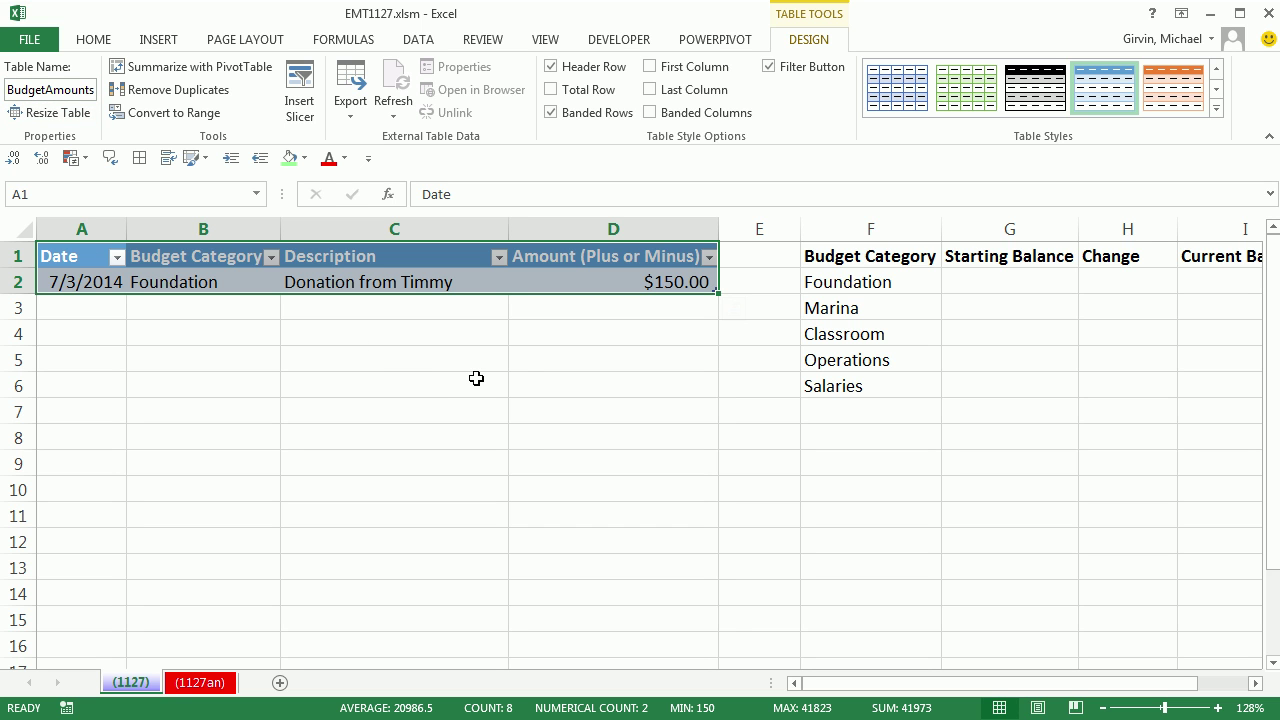
click(352, 42)
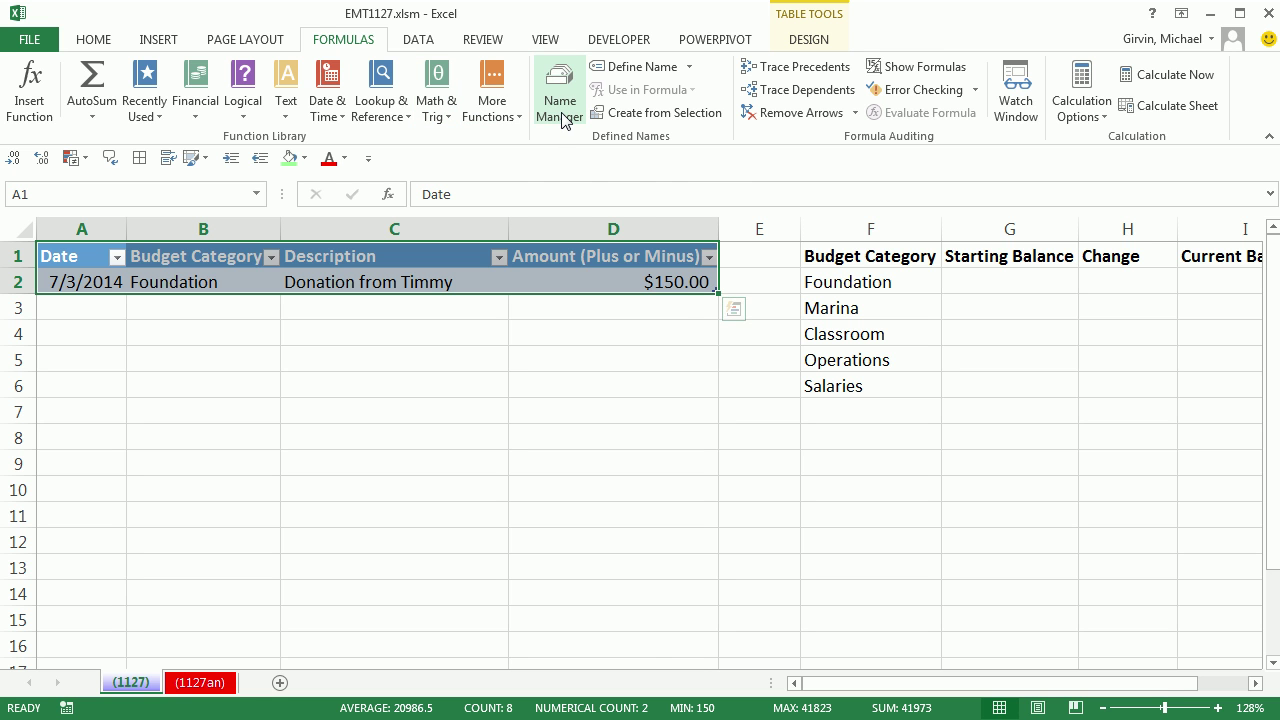
click(562, 112)
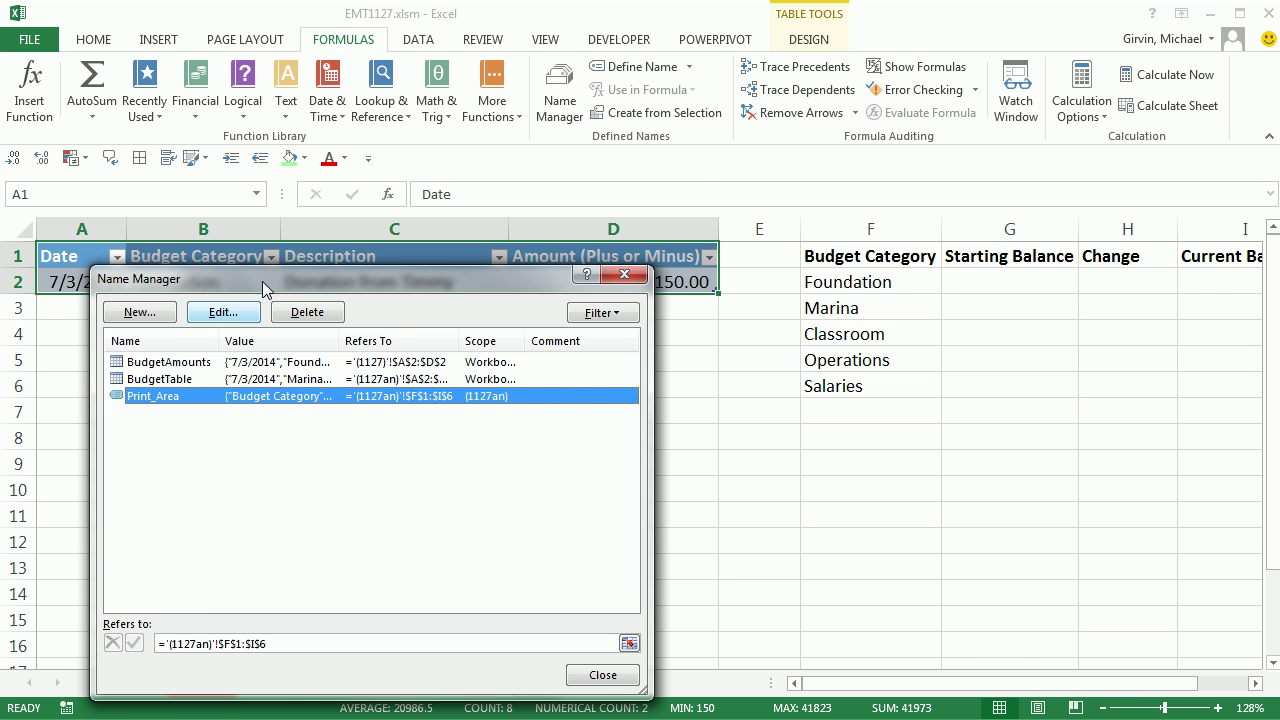
drag(465, 128, 517, 0)
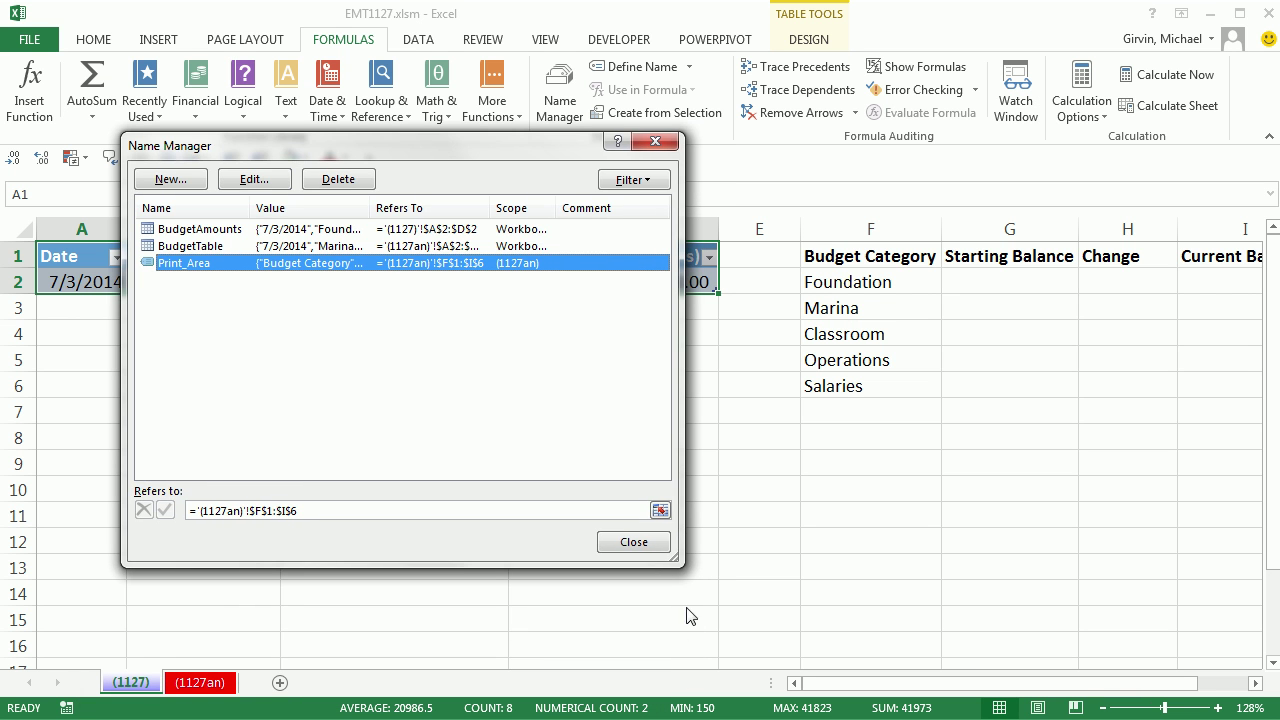
click(634, 542)
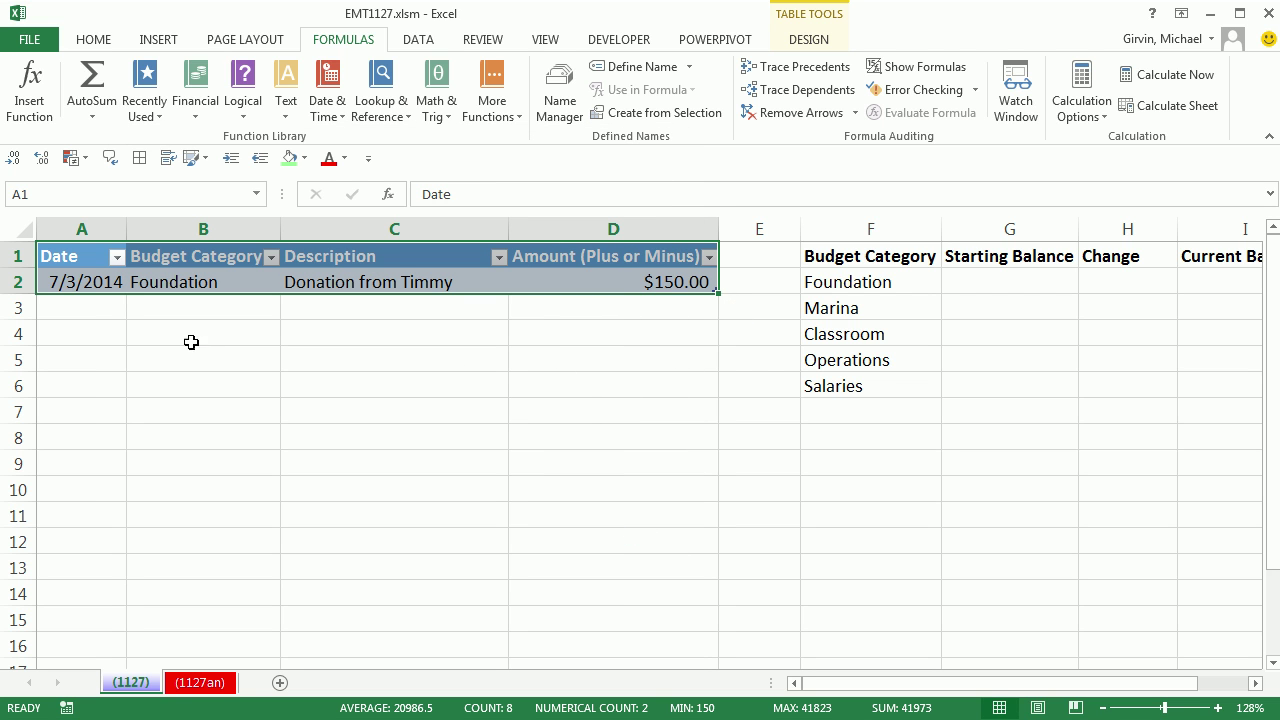
Add a new row to the transaction table with the date 6/1 and the category Classroom.
click(697, 280)
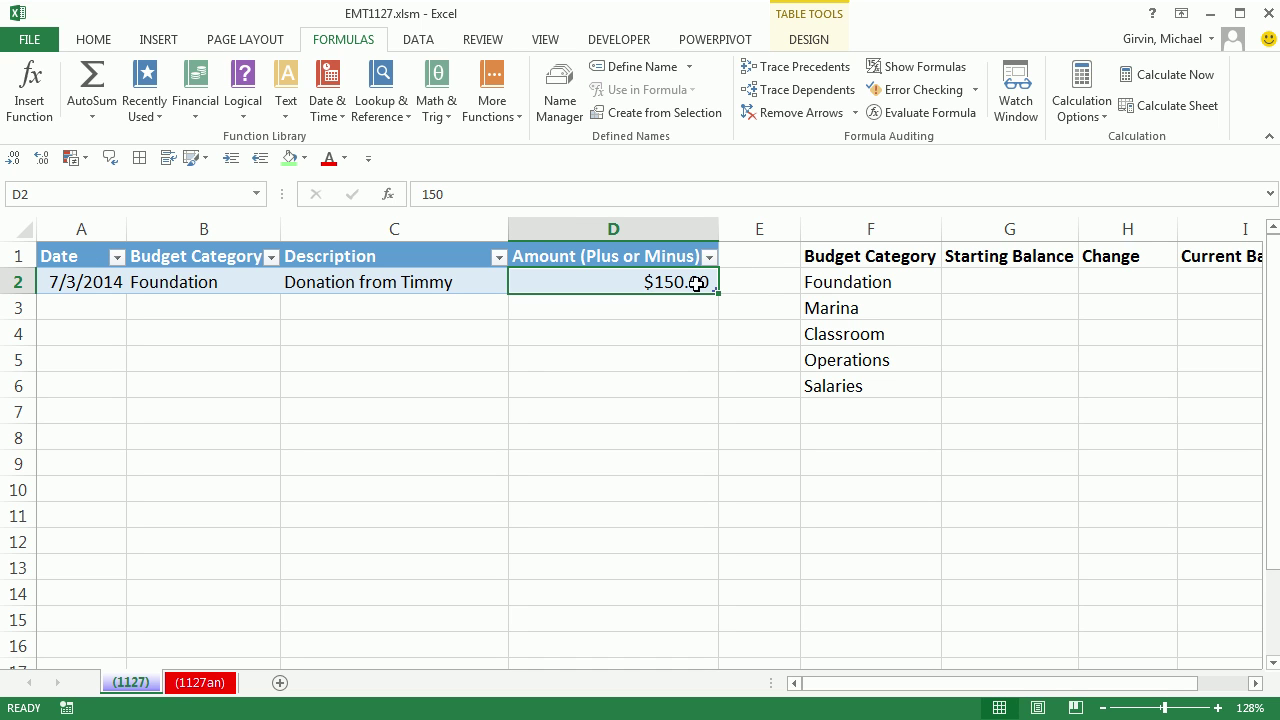
key(Tab)
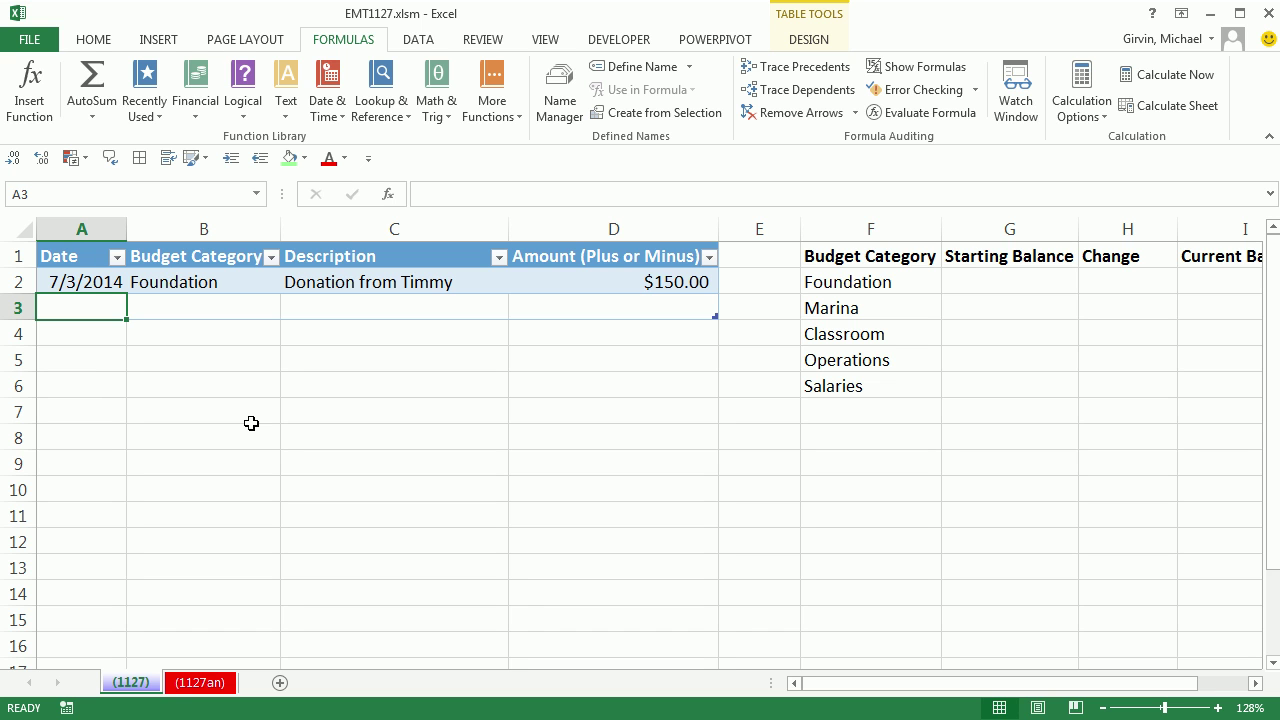
text(6/1)
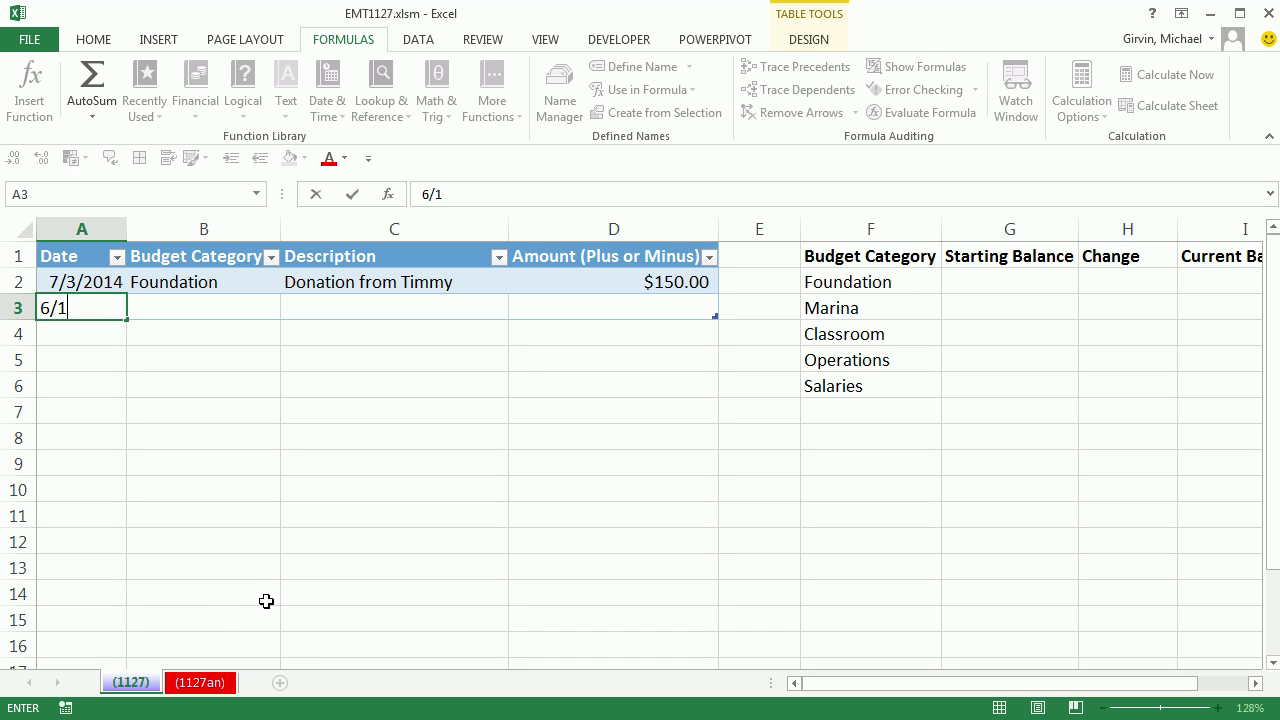
key(Tab)
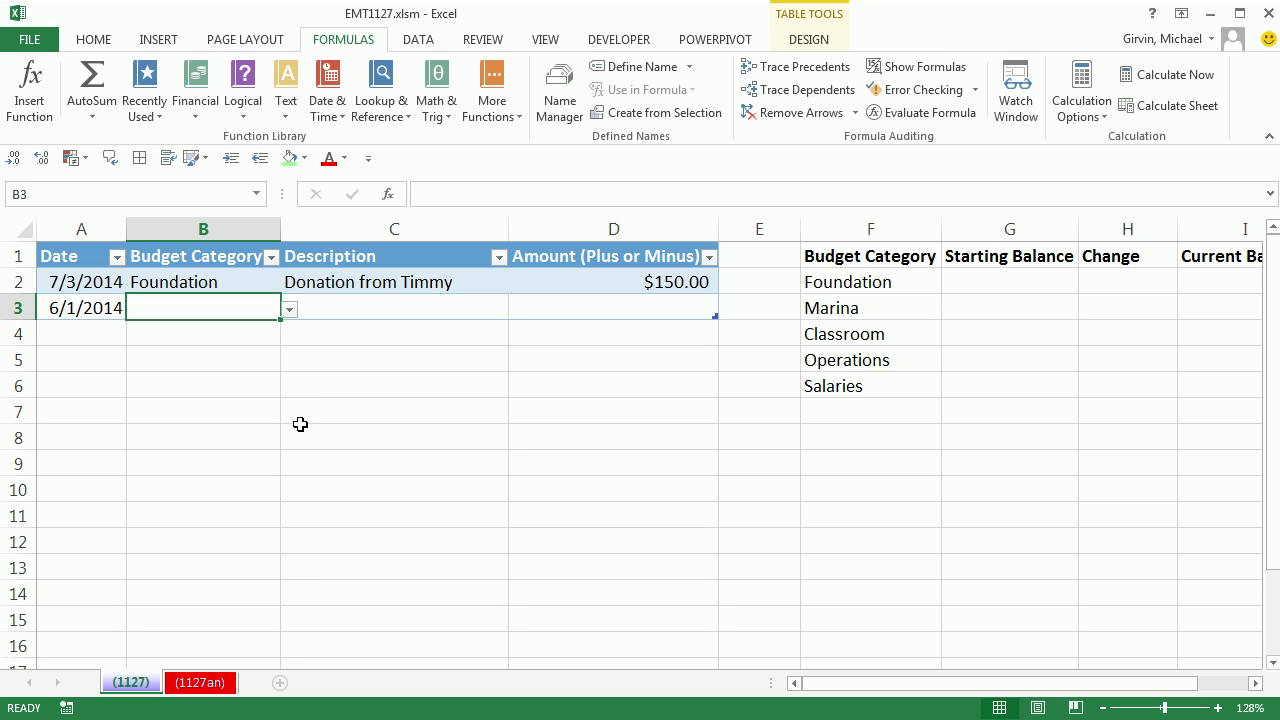
click(288, 313)
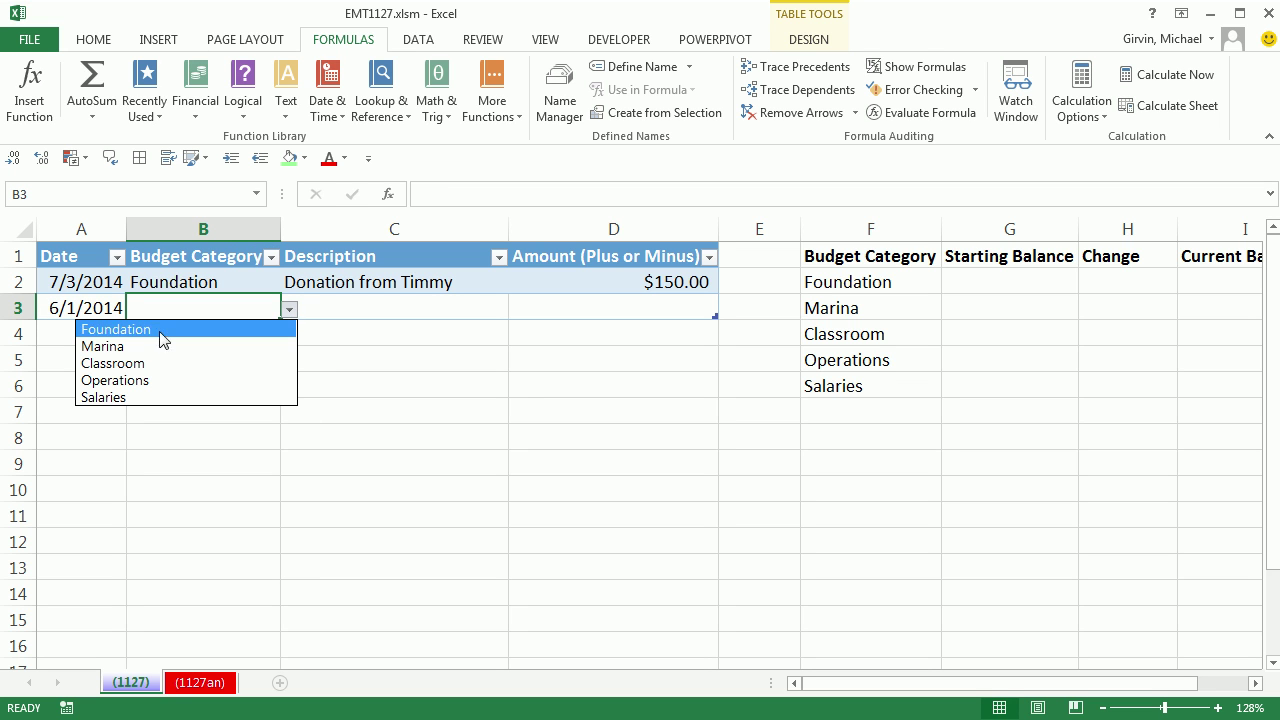
click(134, 364)
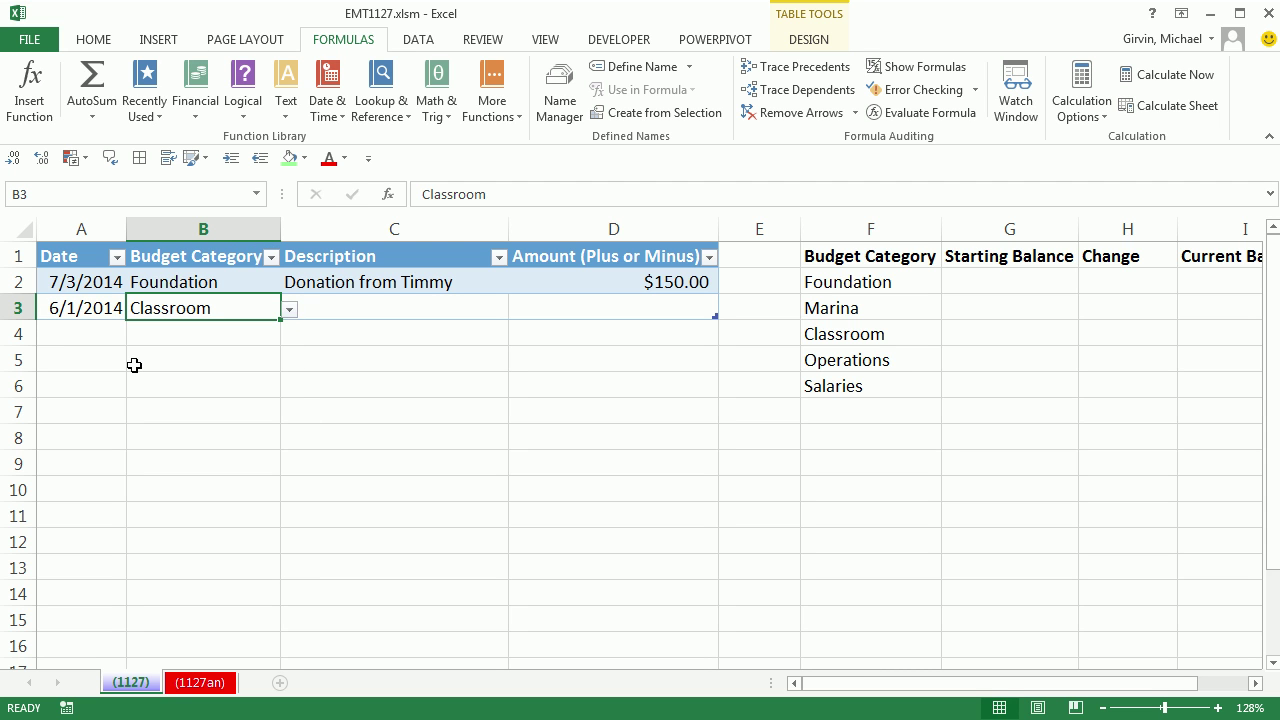
Complete the Classroom transaction in row 3 with the description New Tables and the amount -15000.
key(Tab)
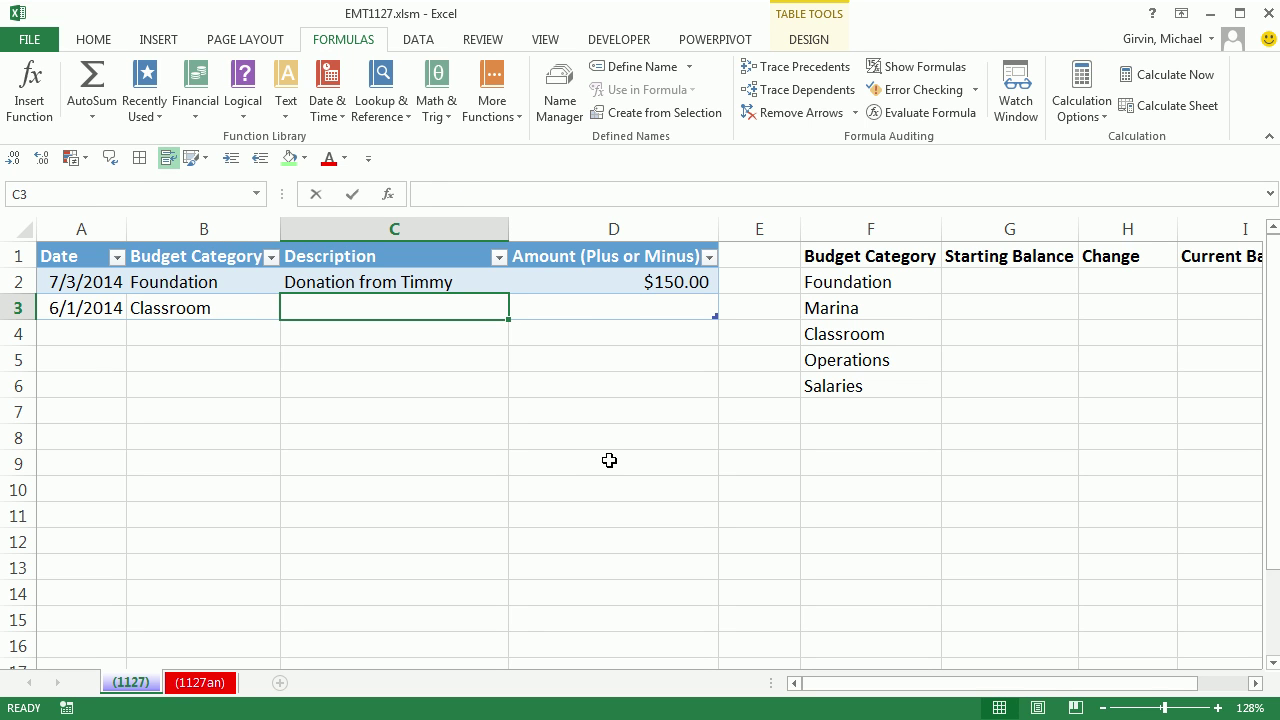
text(New Tables)
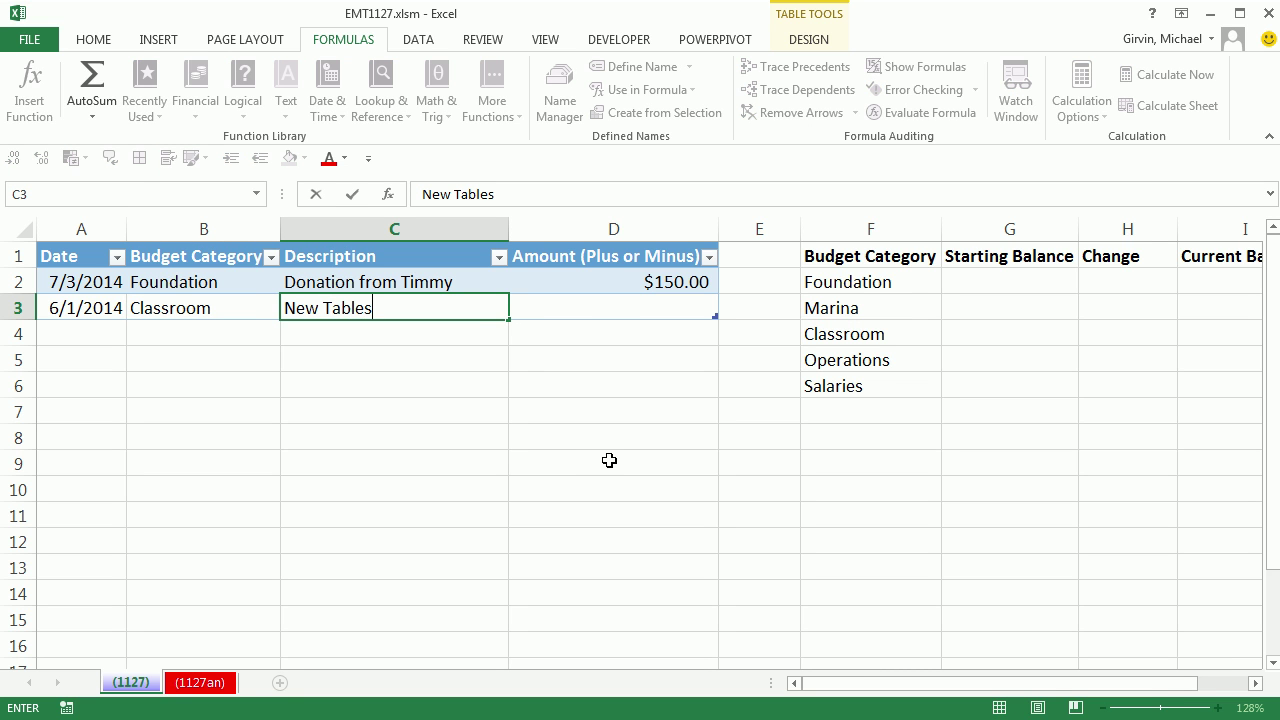
key(Tab)
text(-15)
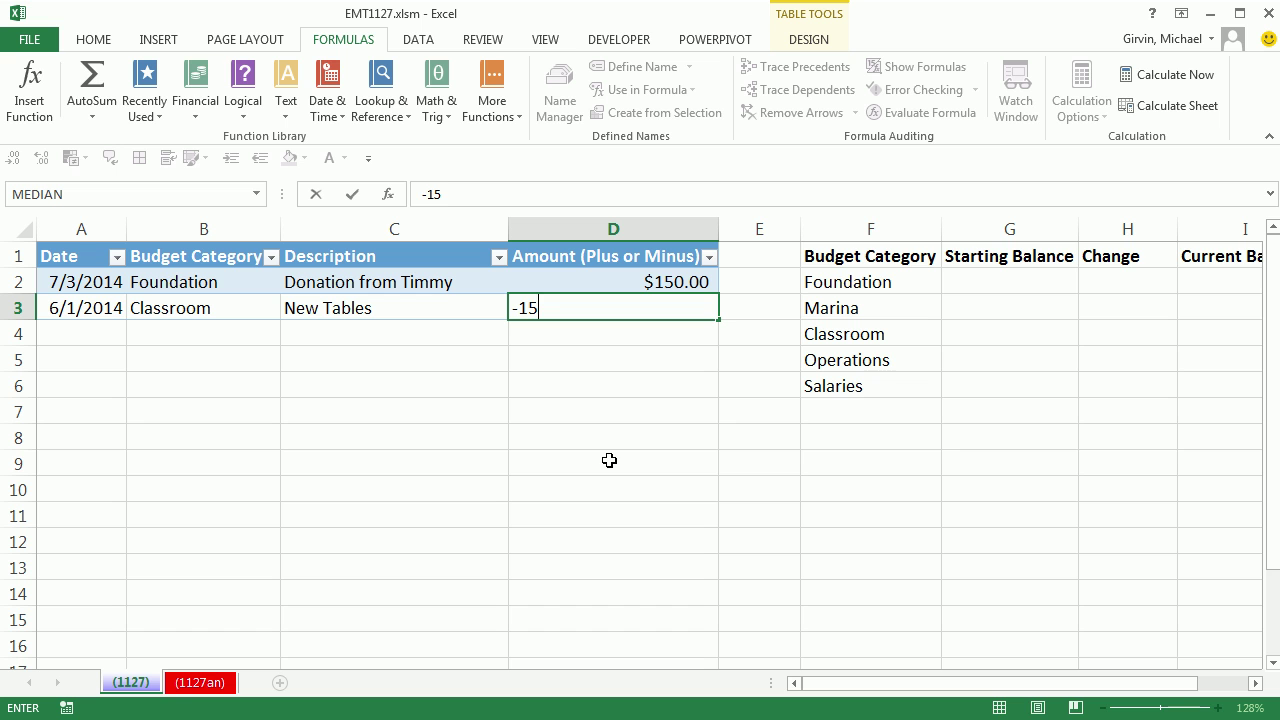
text(000)
key(Return)
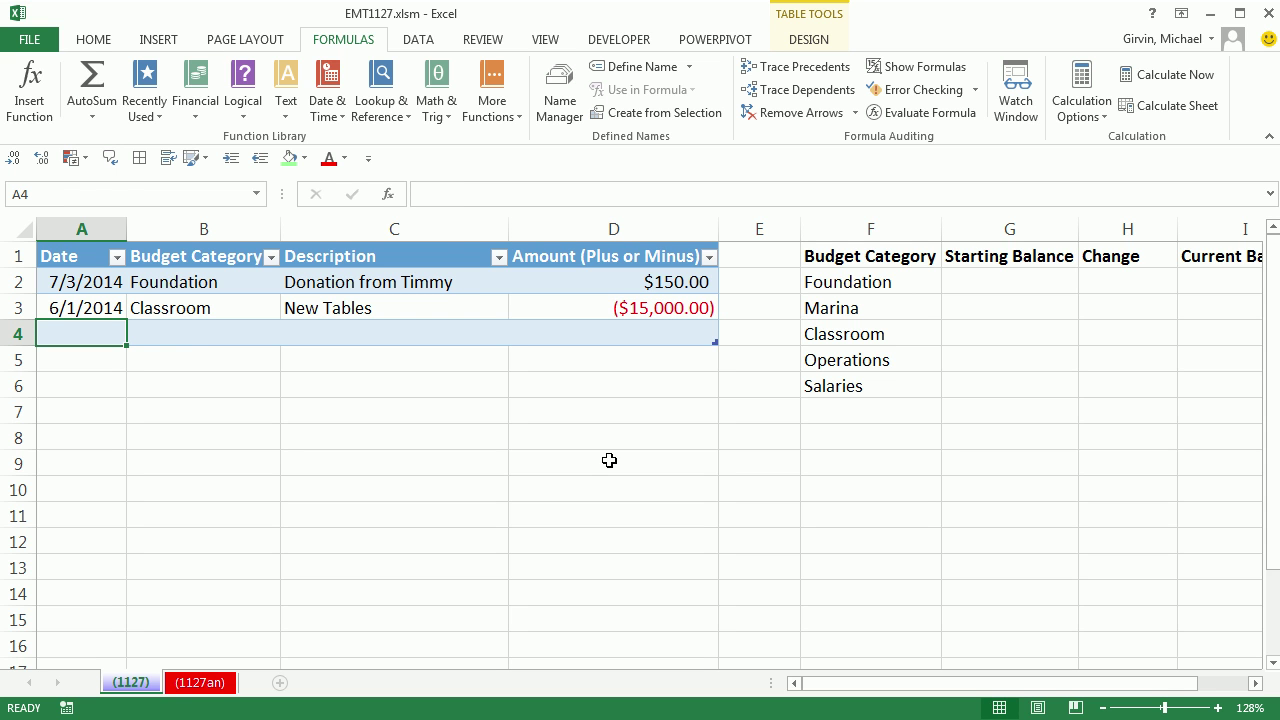
Add a transaction row dated 6/2 with category Operations, description Maintenance and amount -22551.
text(6/2)
key(Tab)
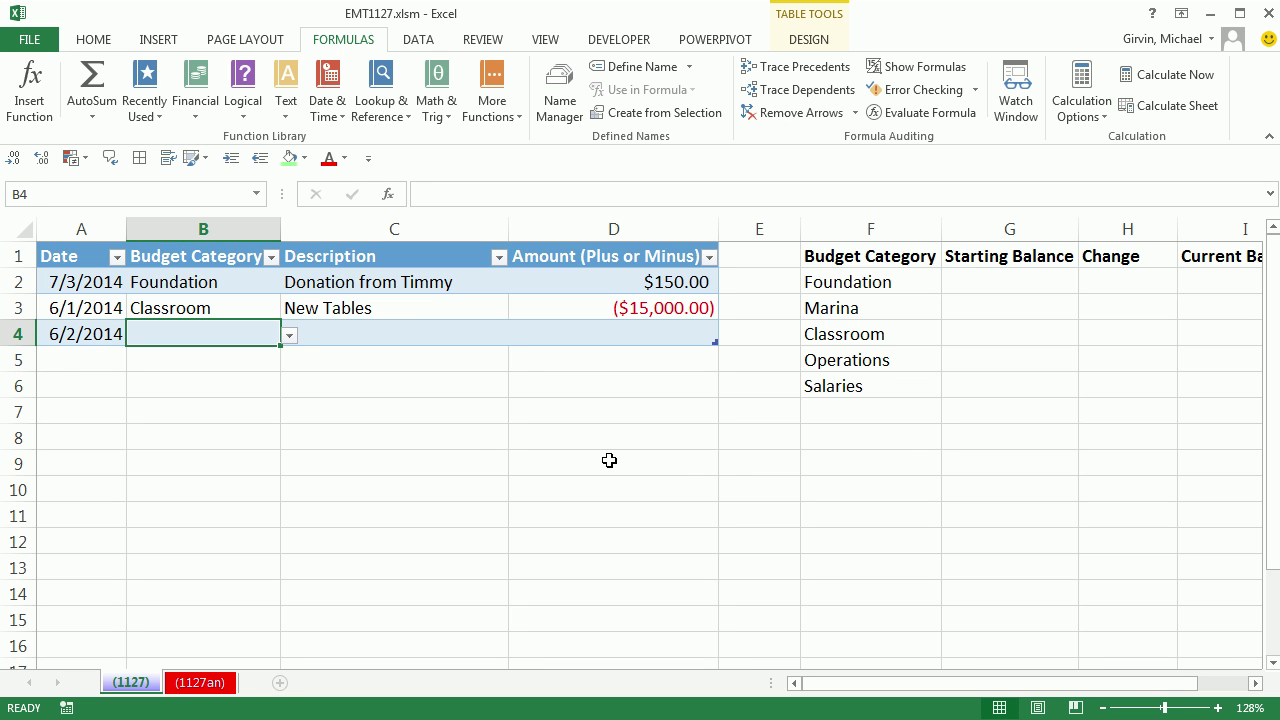
click(289, 337)
click(152, 407)
key(Tab)
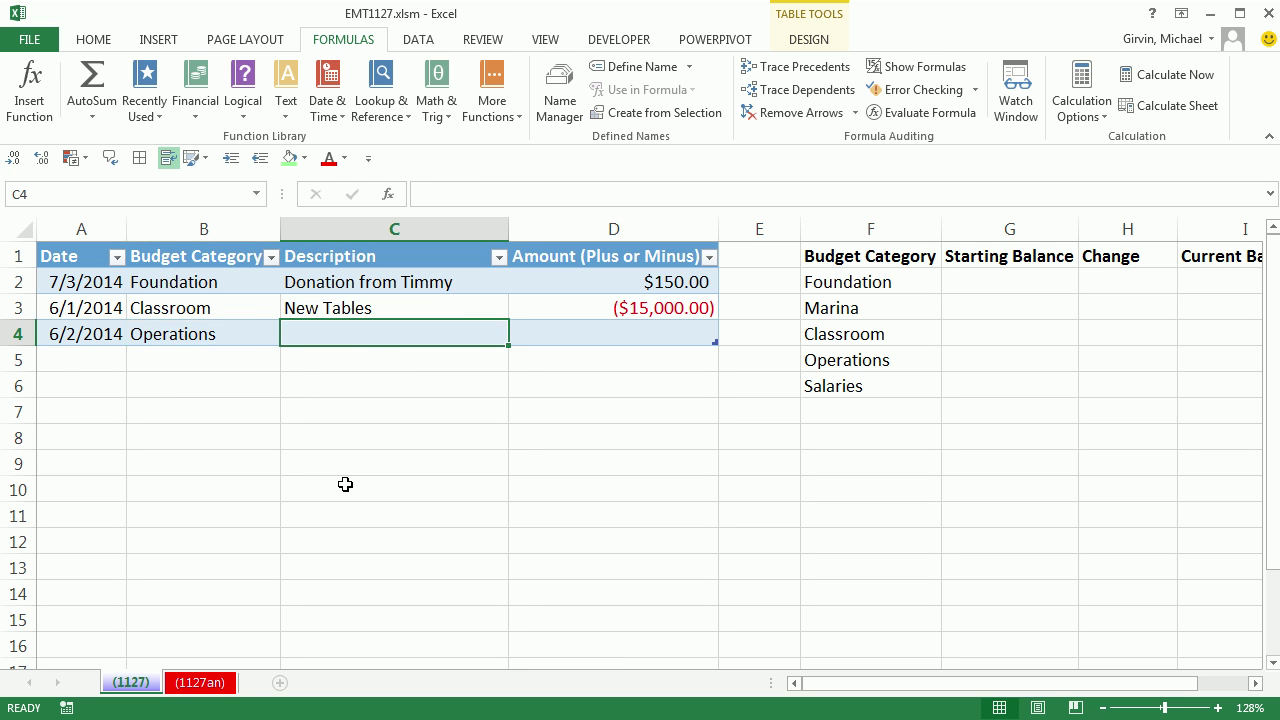
text(Maintenance)
key(Tab)
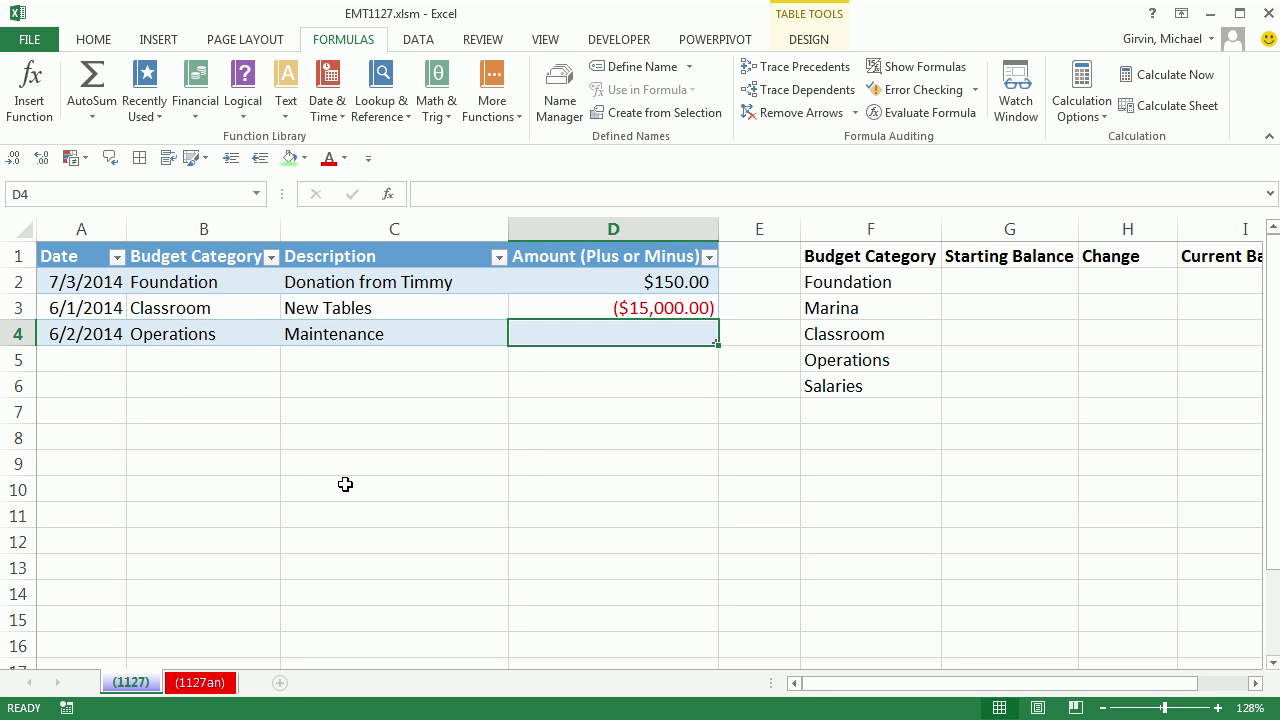
text(-)
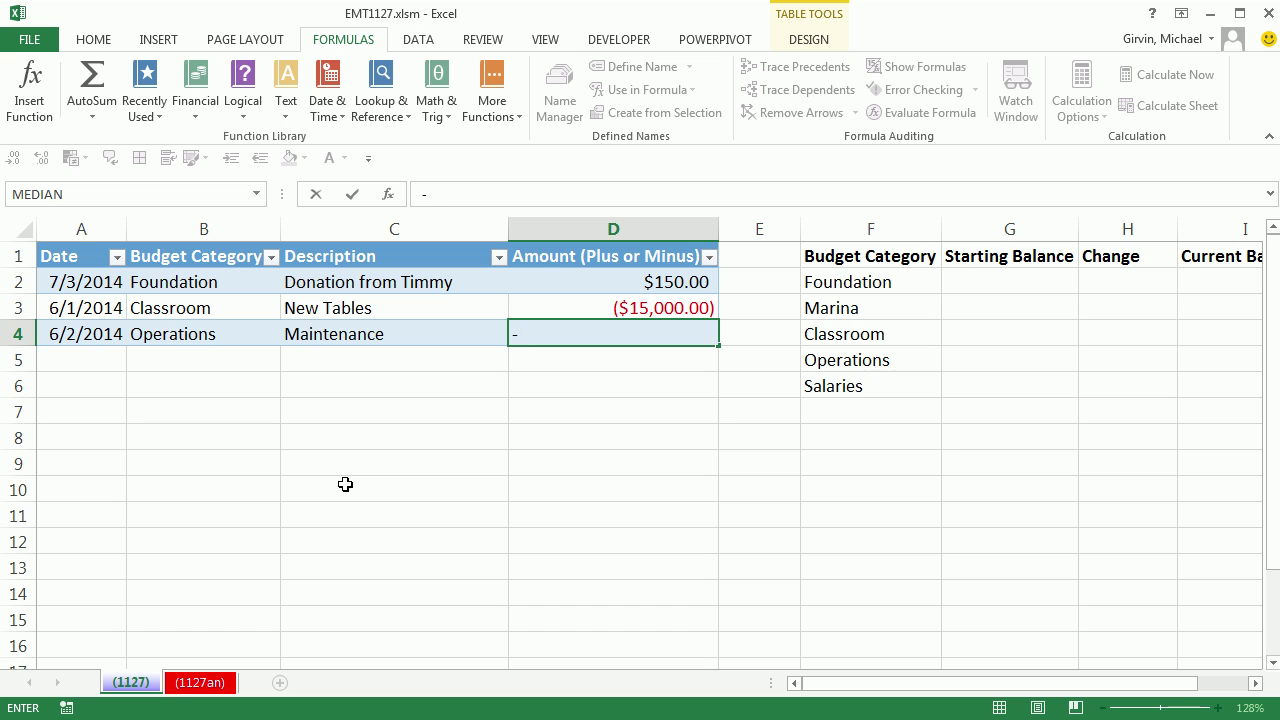
text(22551)
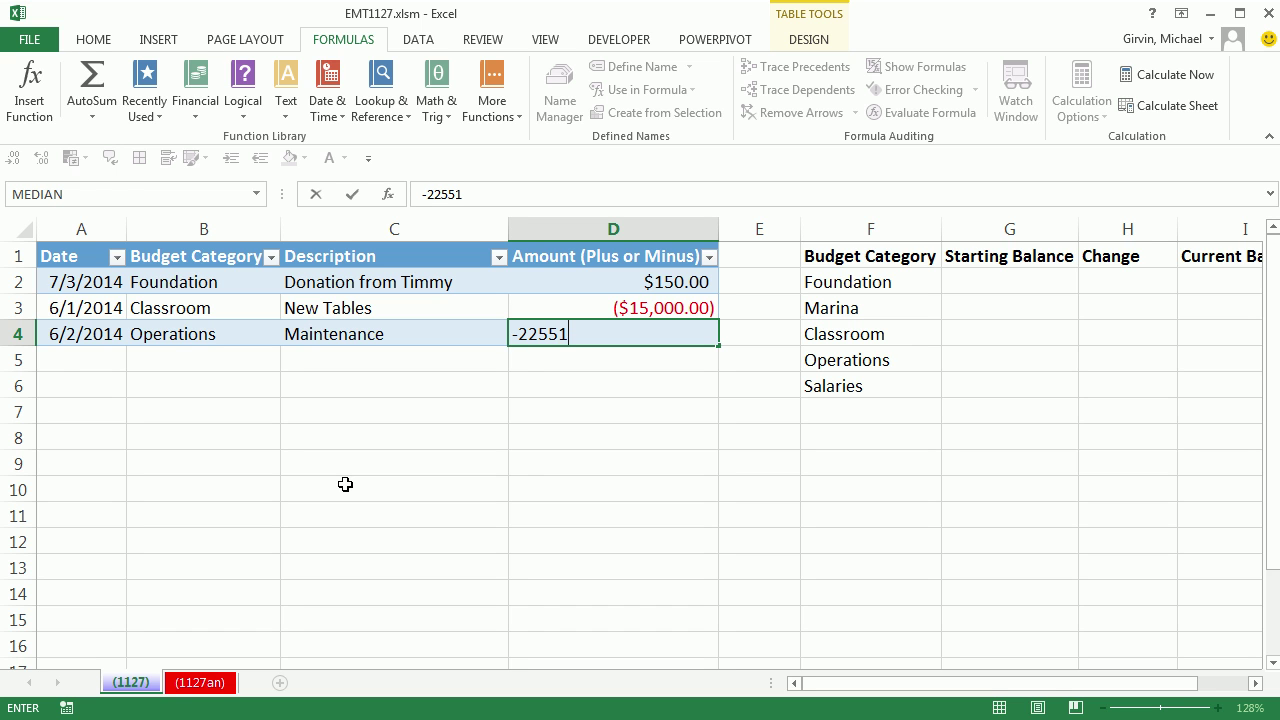
key(Tab)
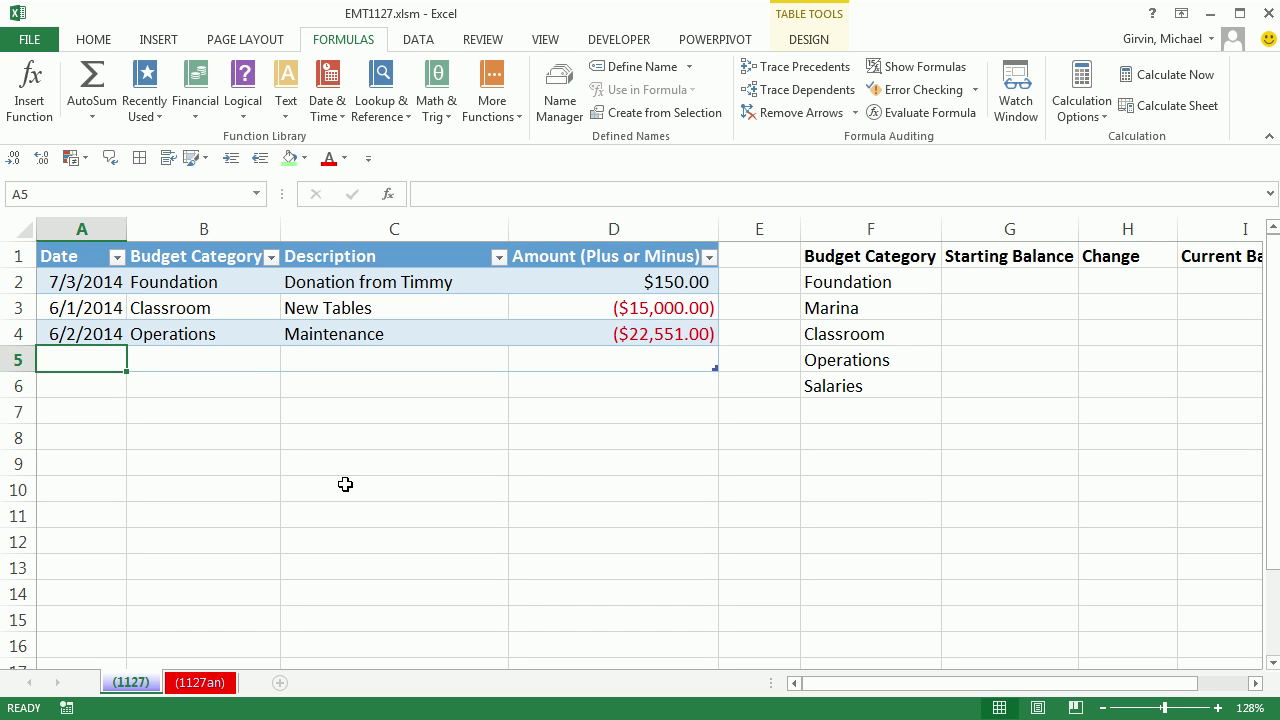
Add a transaction dated 6/15 with category Operations, description Water Tank and amount -35000, and widen column A to fit the date.
text(6/15)
key(Tab)
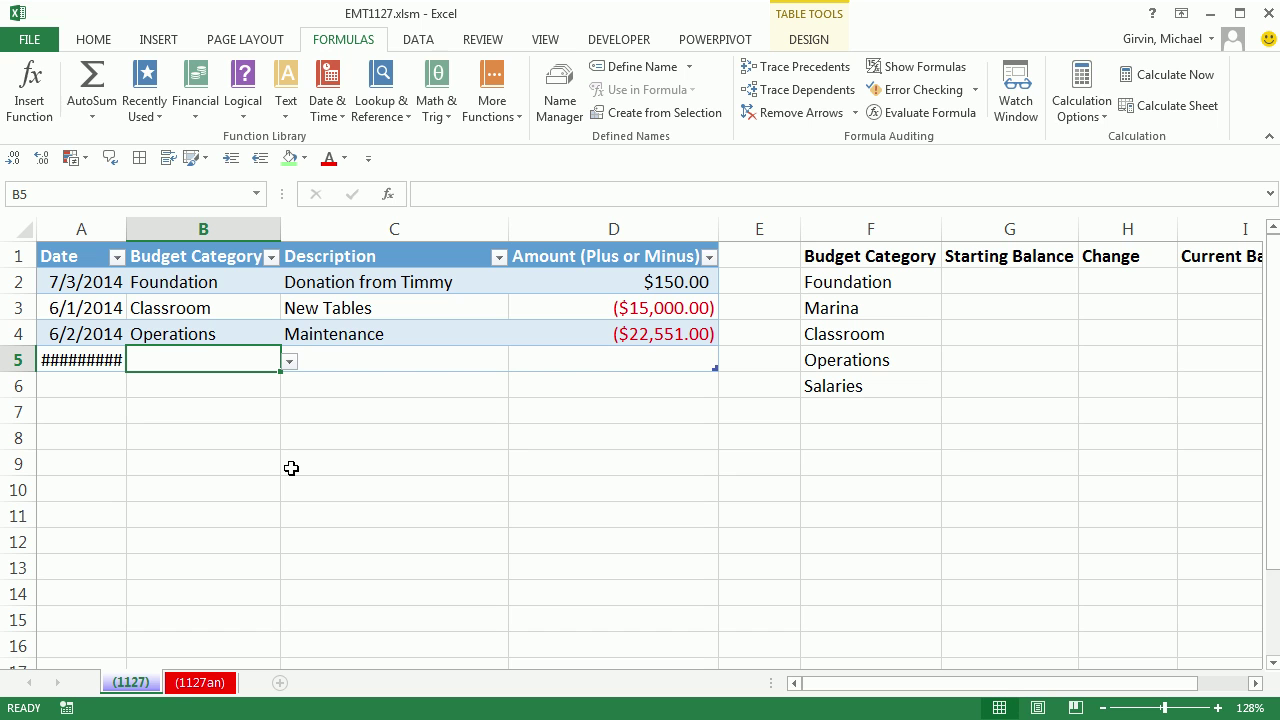
text(operations)
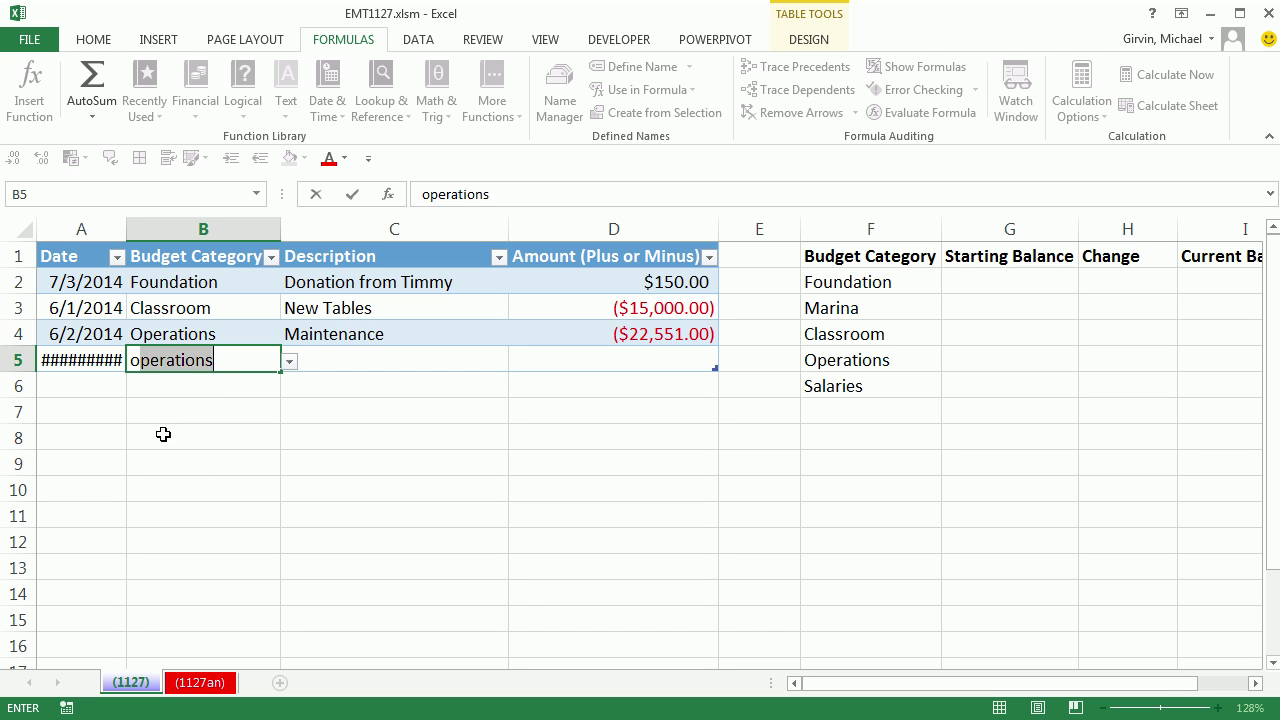
key(Tab)
text(Water Tank)
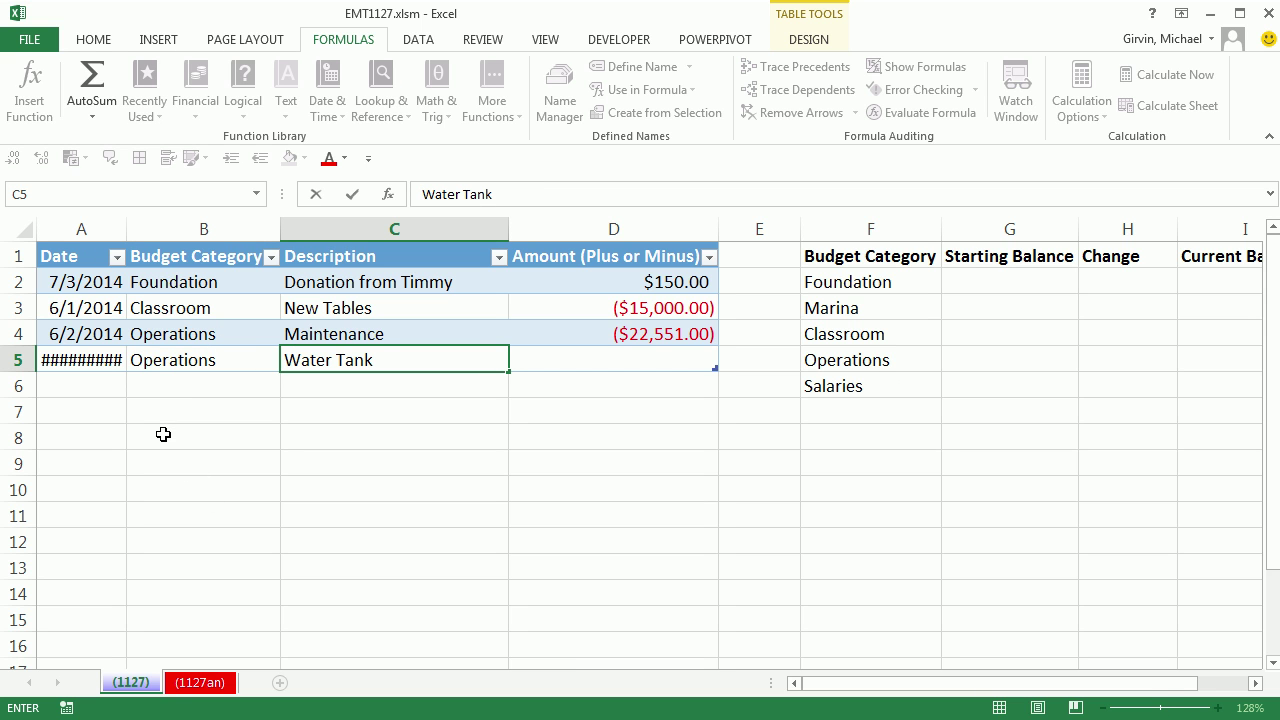
key(Tab)
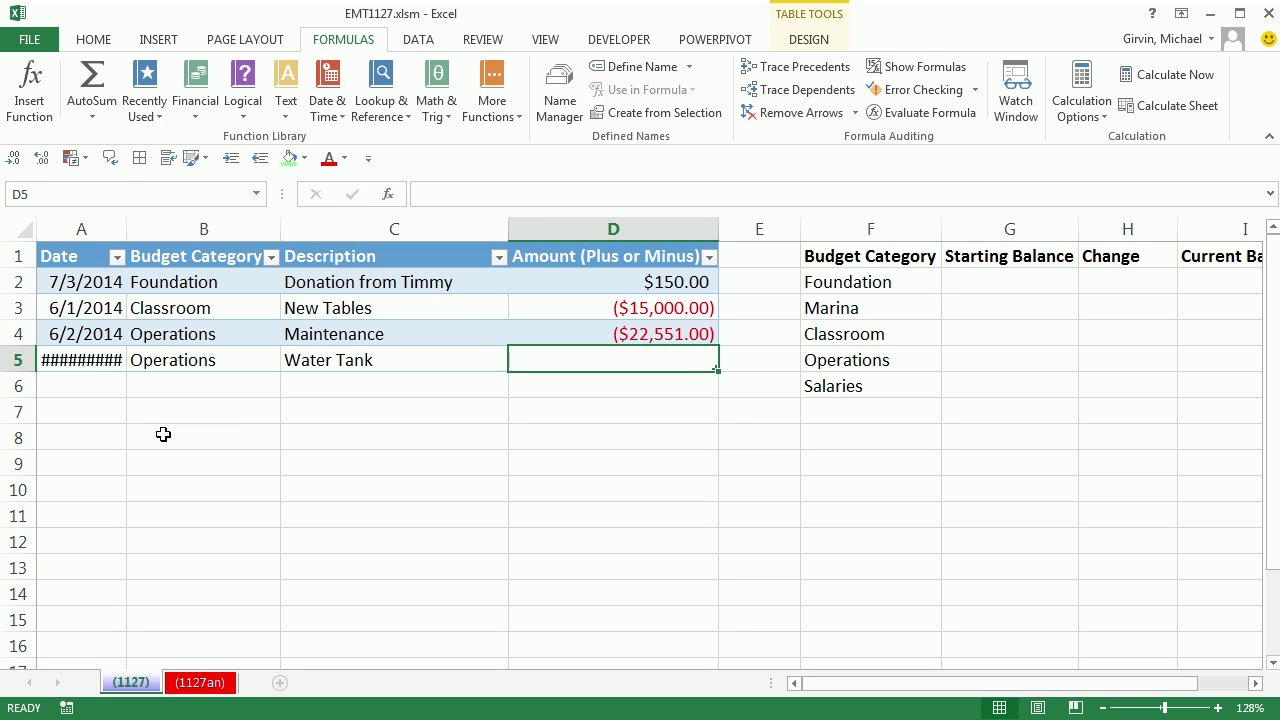
text(-350)
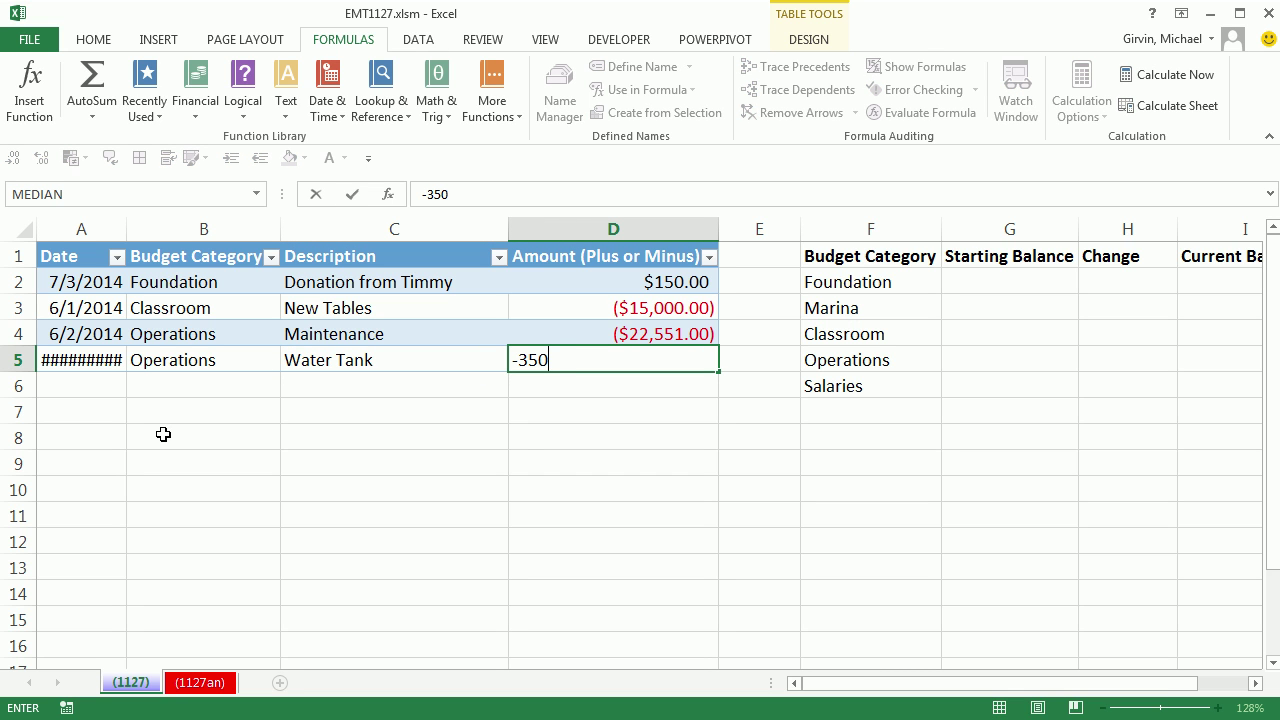
text(00)
key(ctrl+Return)
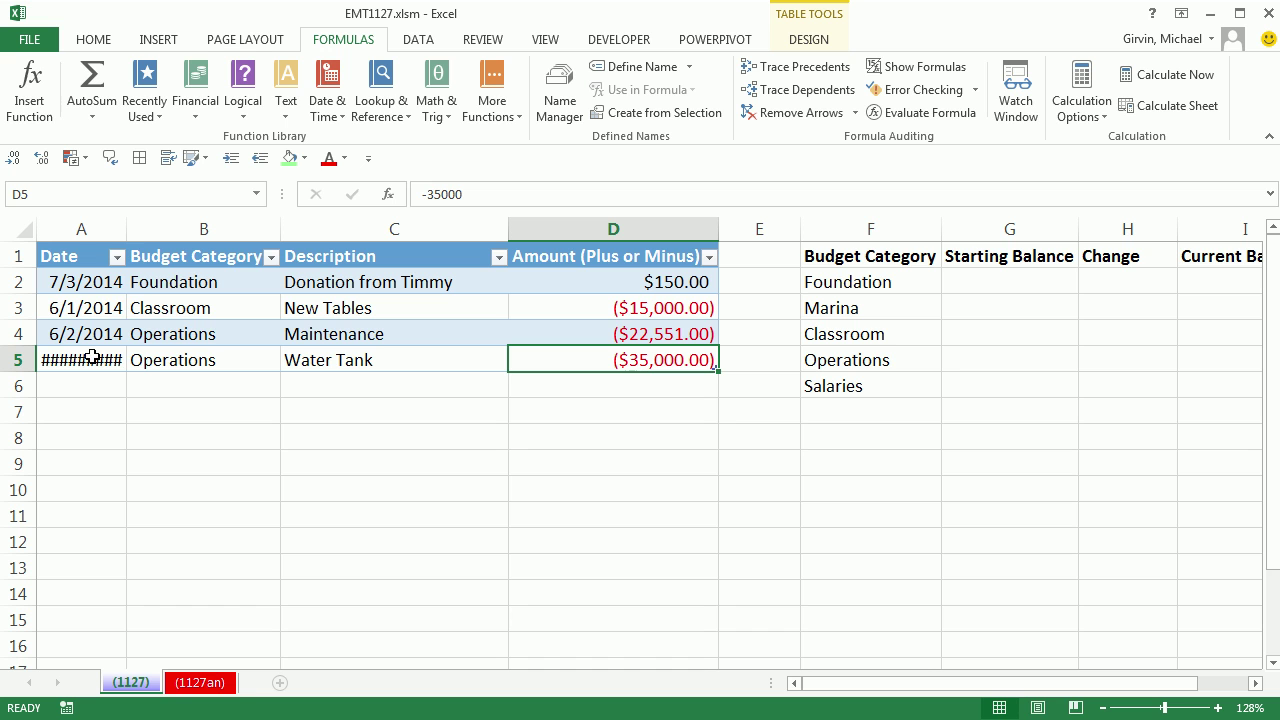
mouse_move(107, 346)
drag(126, 229, 159, 237)
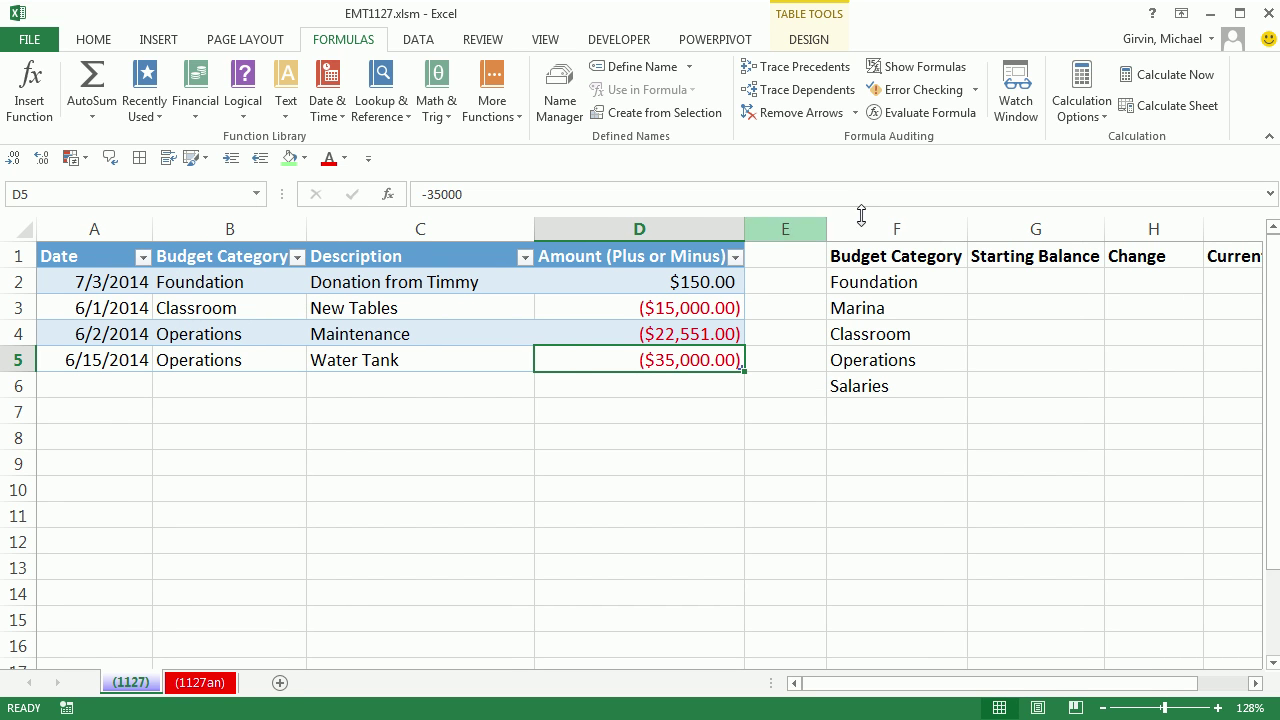
Select the whole budget category summary range F1:I6.
click(1255, 684)
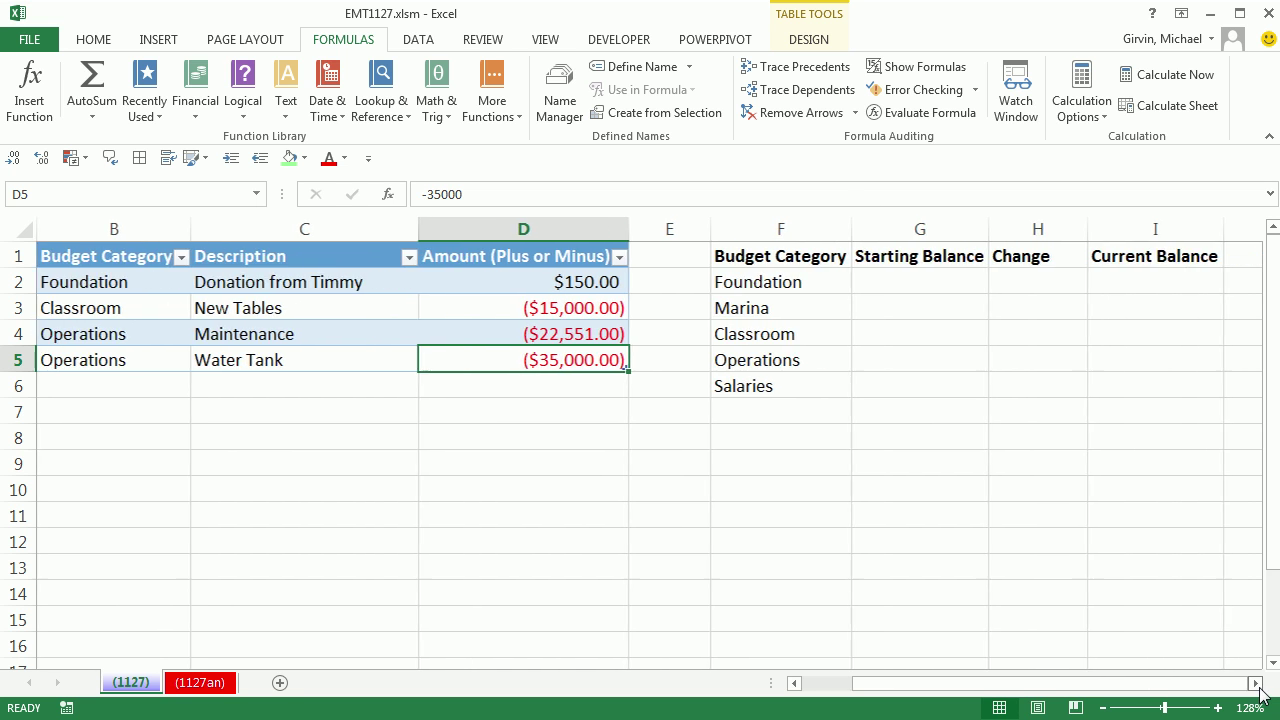
click(1255, 684)
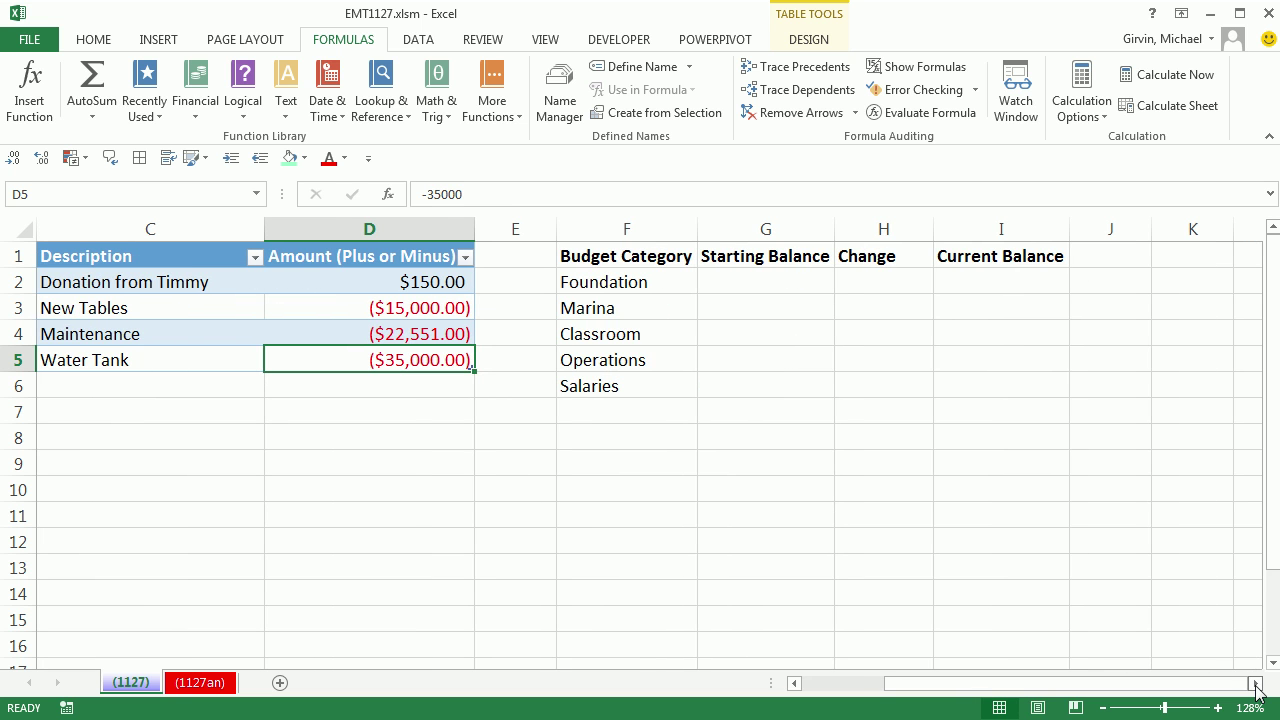
click(622, 385)
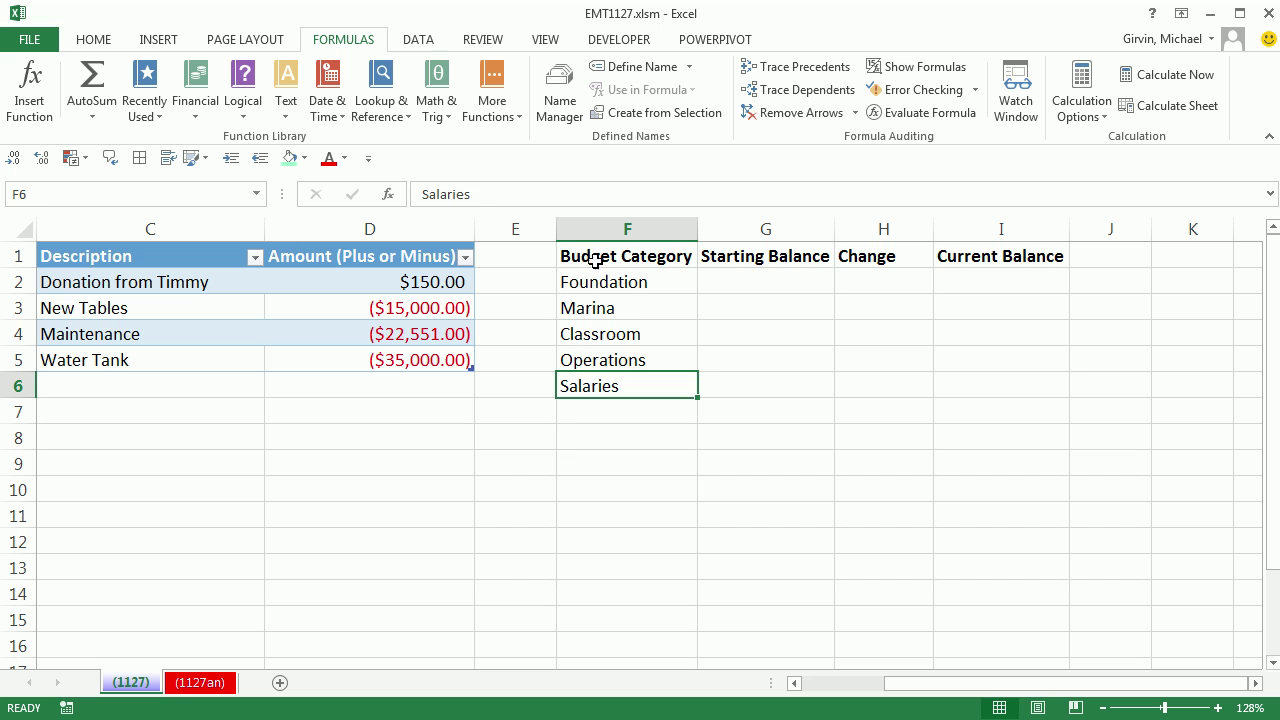
drag(591, 258, 989, 400)
click(610, 392)
click(645, 318)
click(740, 258)
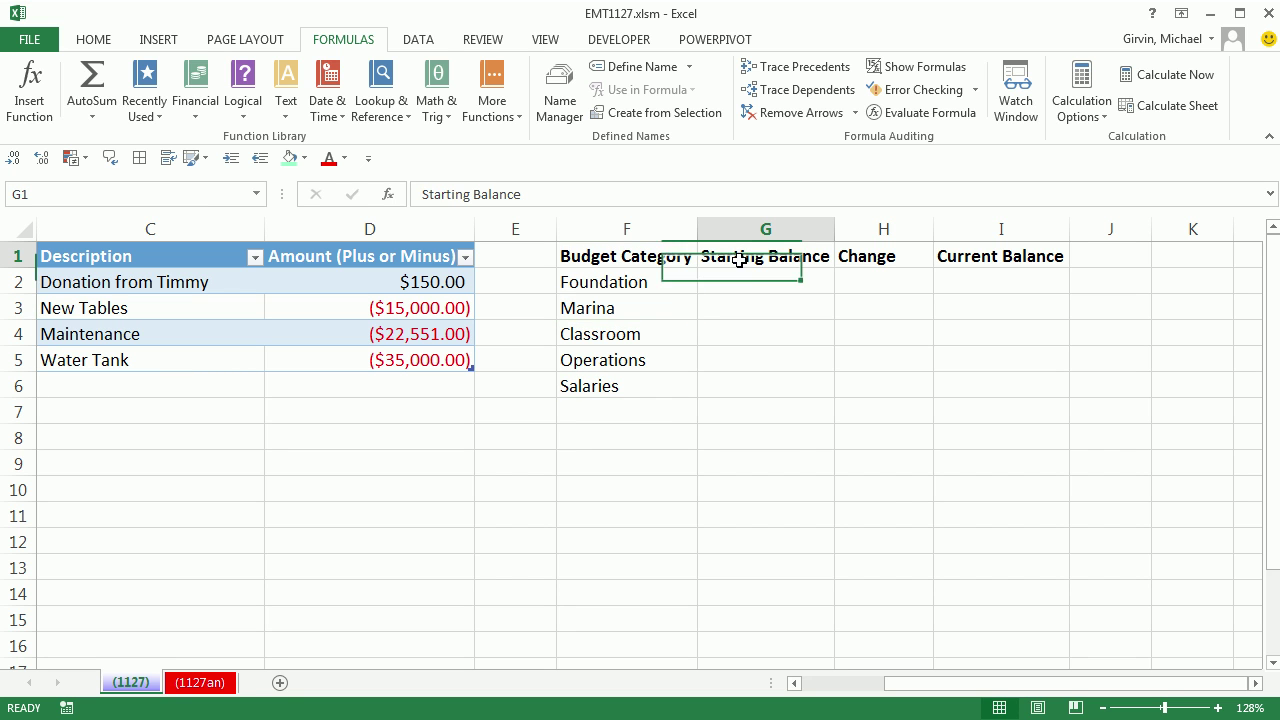
key(ctrl+asterisk)
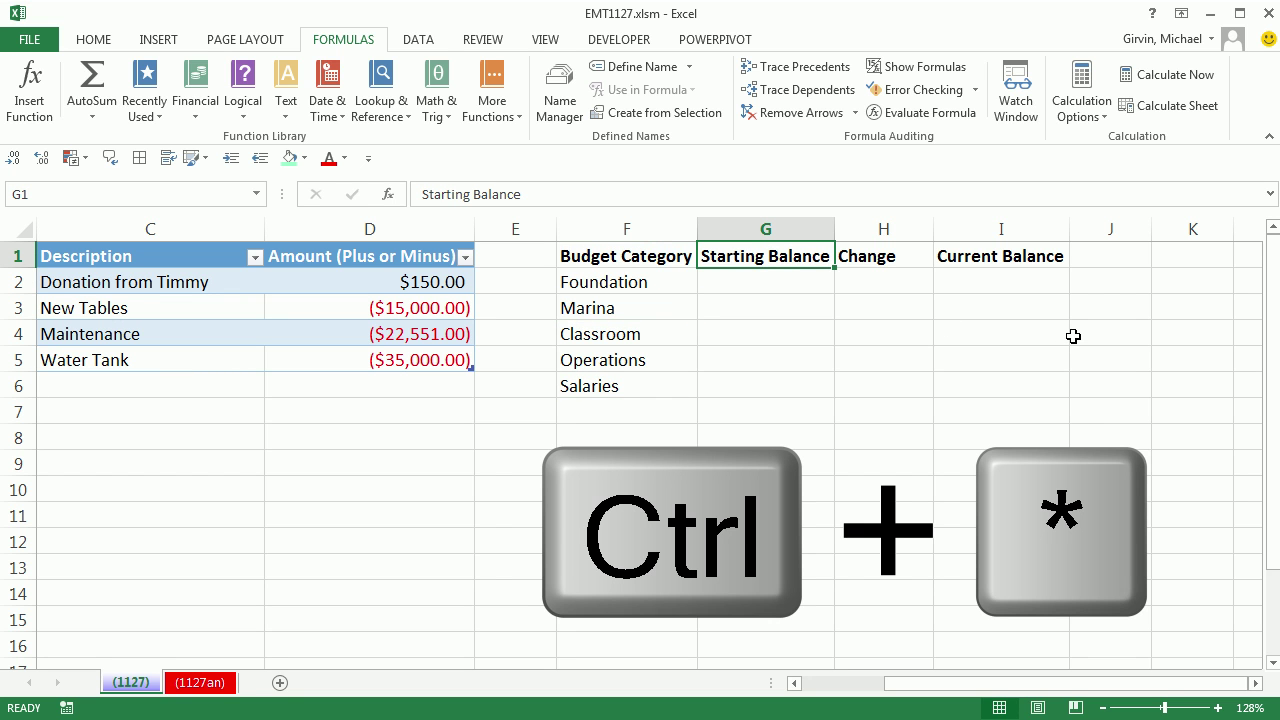
key(ctrl+asterisk)
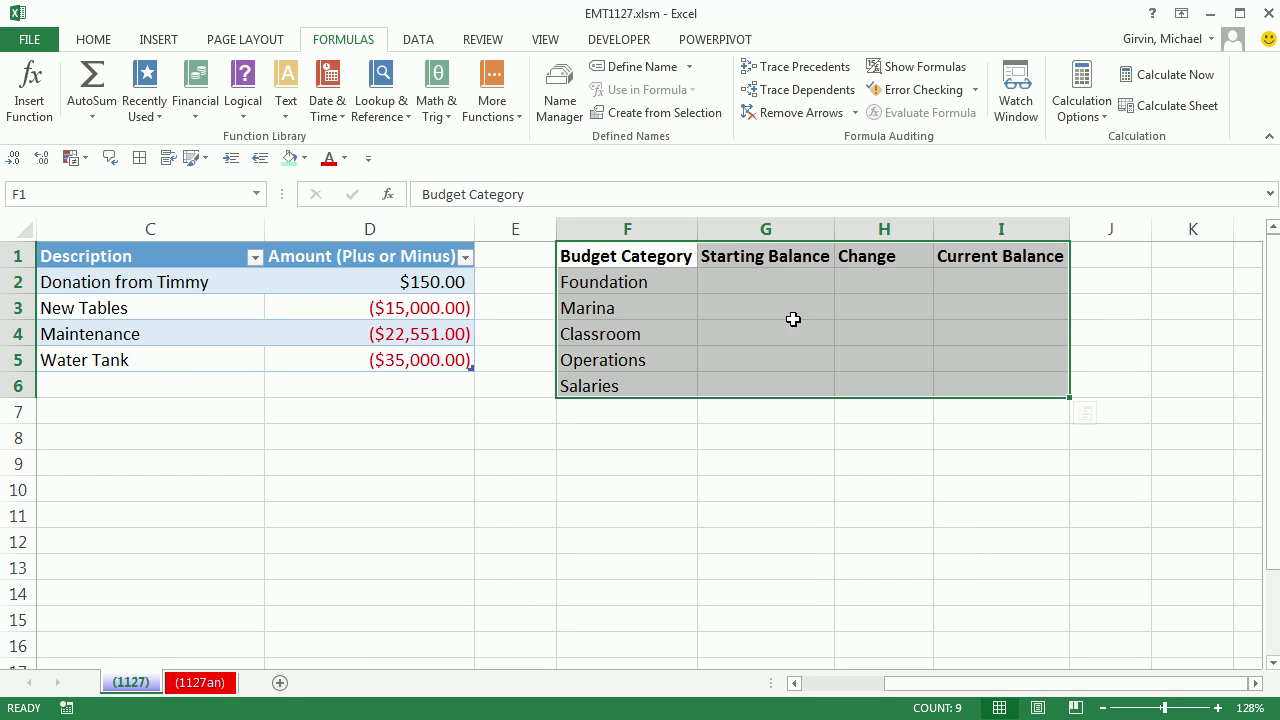
Apply All Borders to every cell of the budget category summary range F1:I6.
click(643, 363)
key(ctrl+shift+8)
click(90, 42)
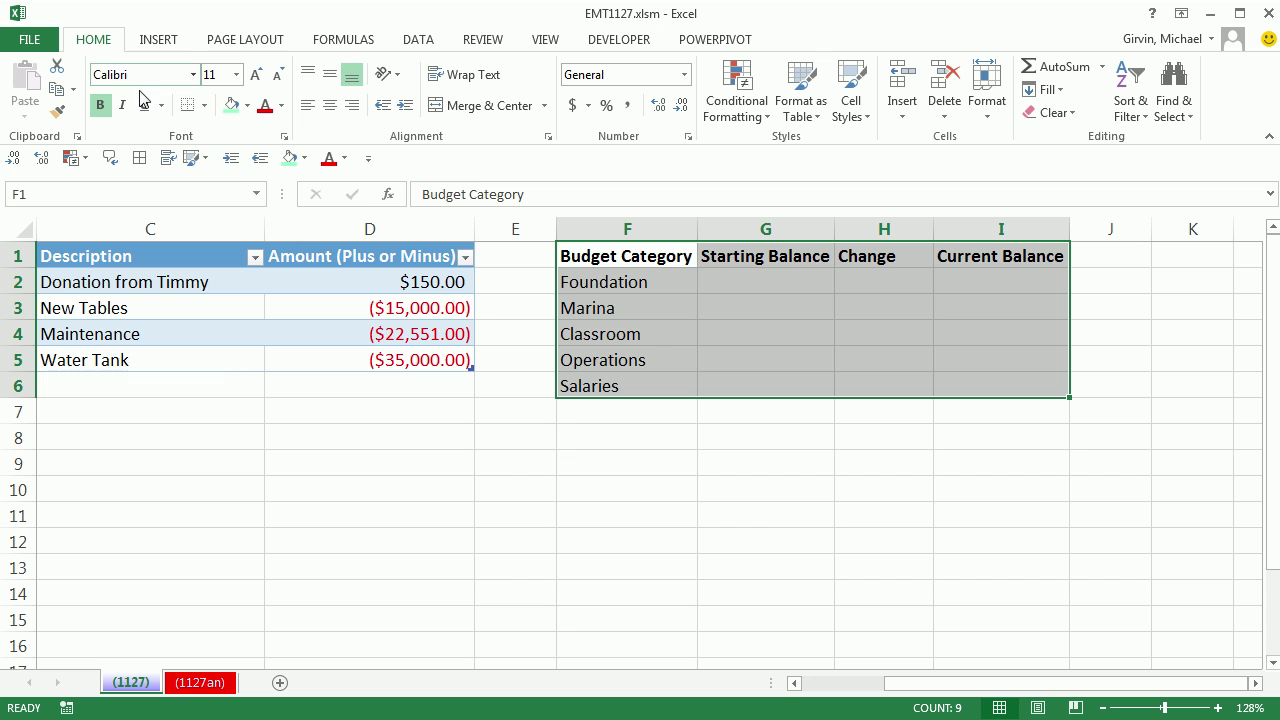
click(203, 106)
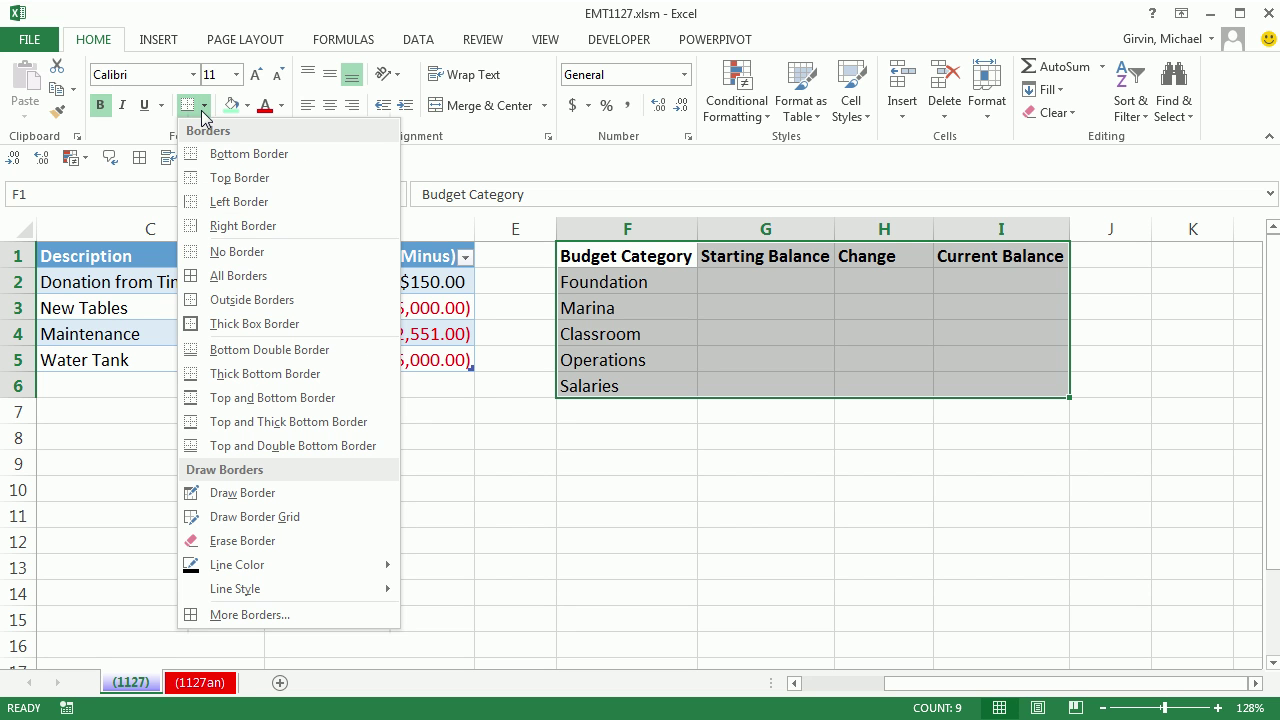
click(196, 285)
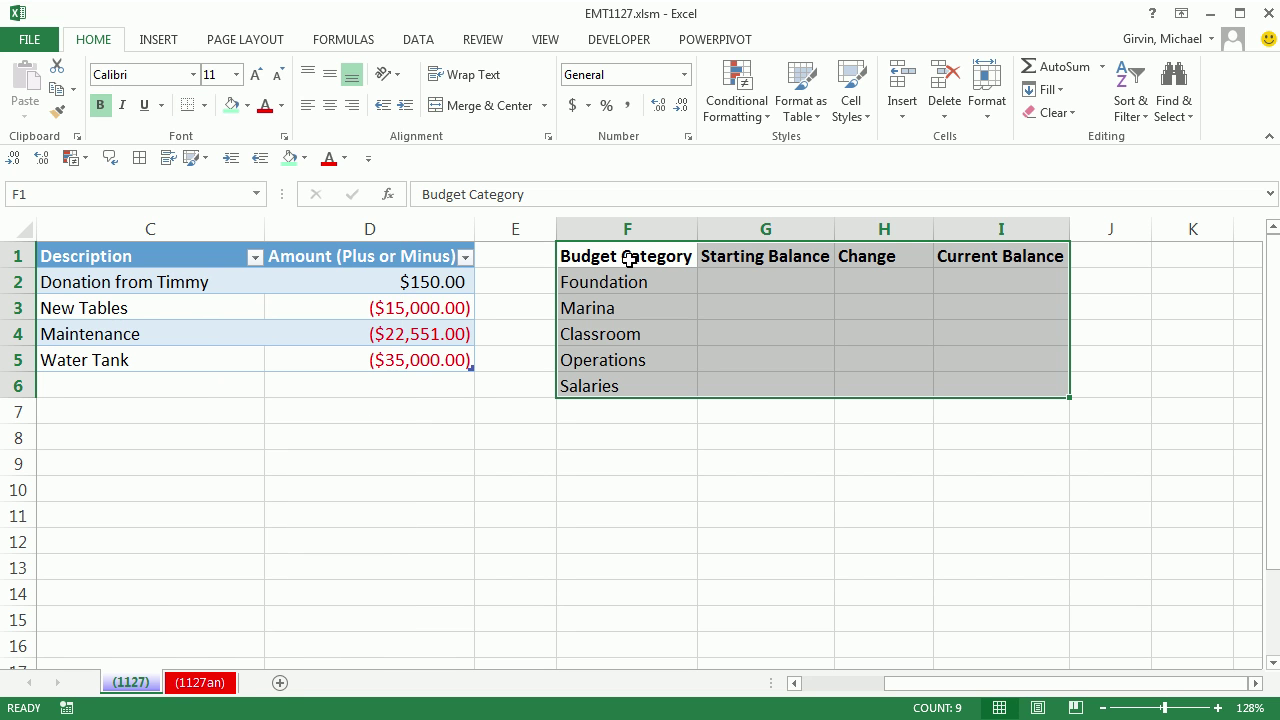
right_click(751, 291)
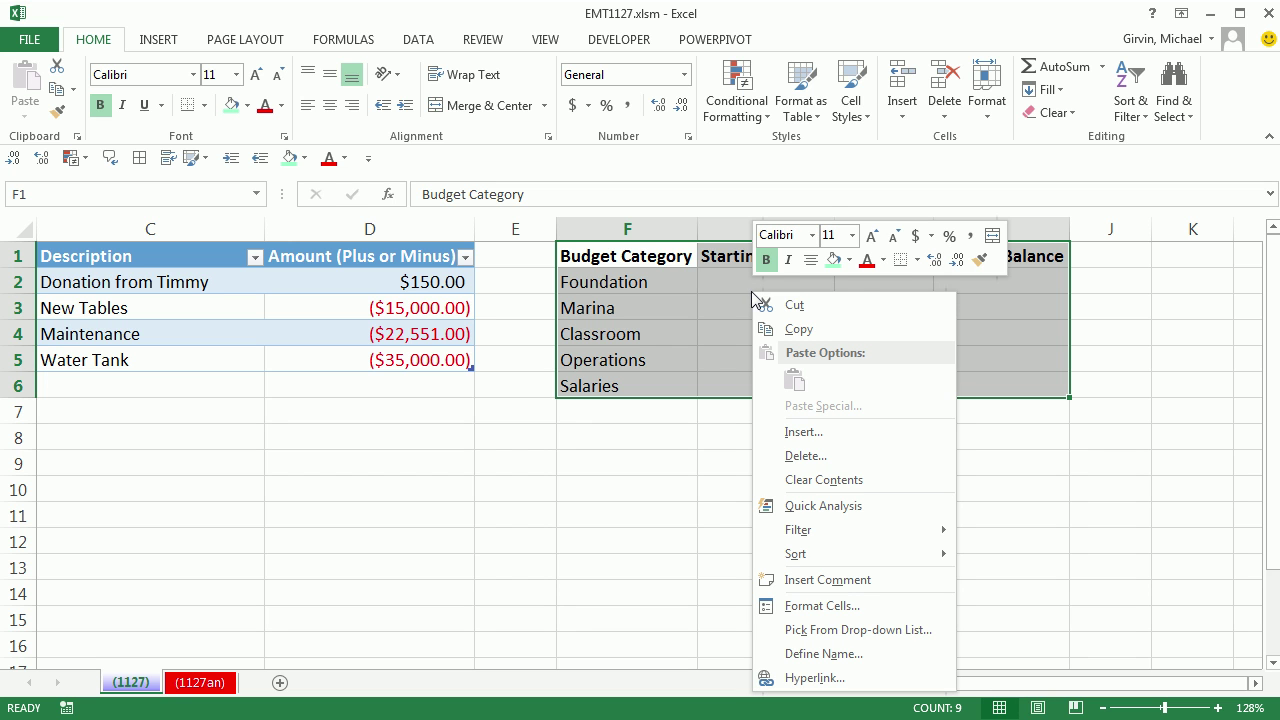
click(918, 260)
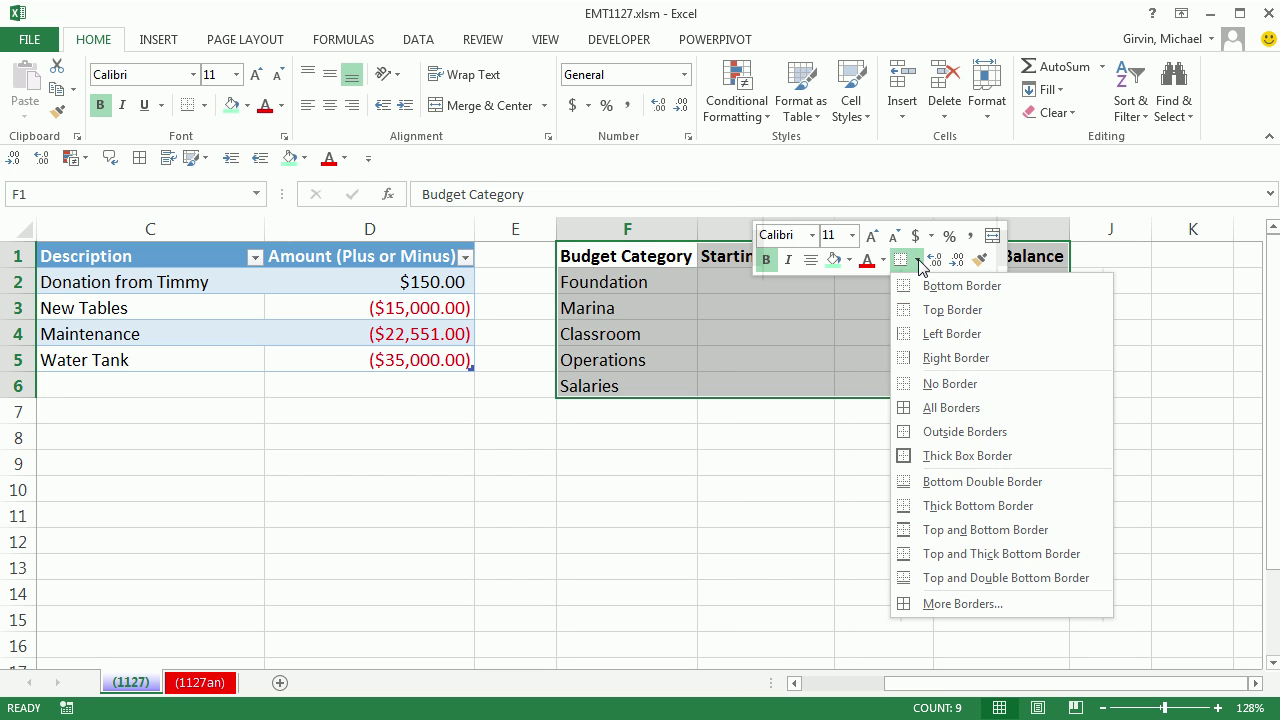
click(906, 408)
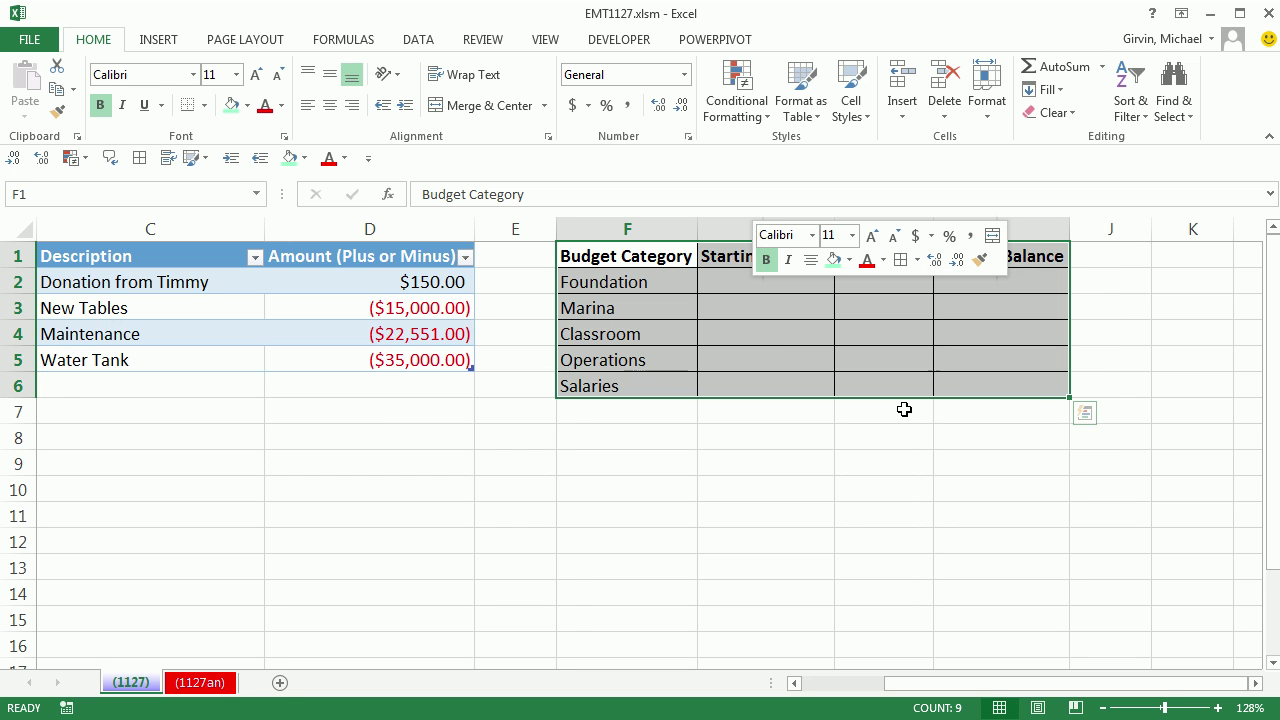
Enter the starting balances 150000, 220000, 90000, 85000 and 192000 in cells G2 to G6.
click(731, 286)
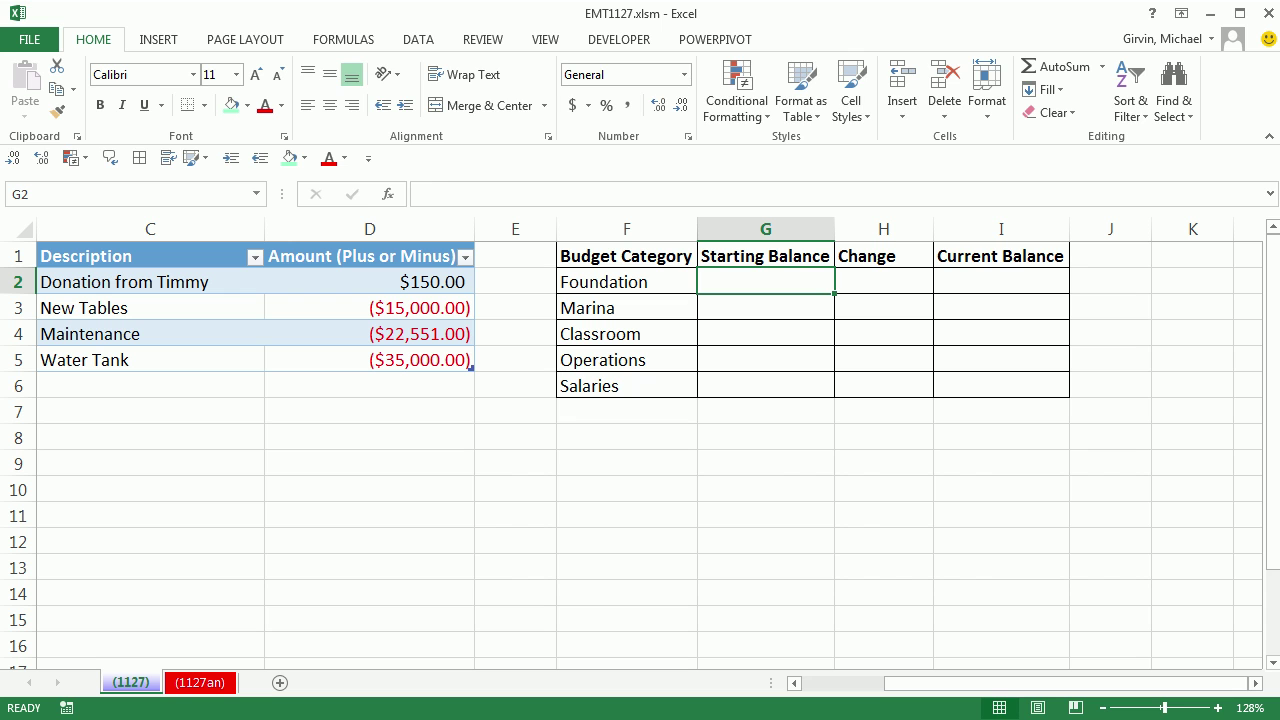
text(150000 220000 90000 85000 192000)
key(ctrl+Return)
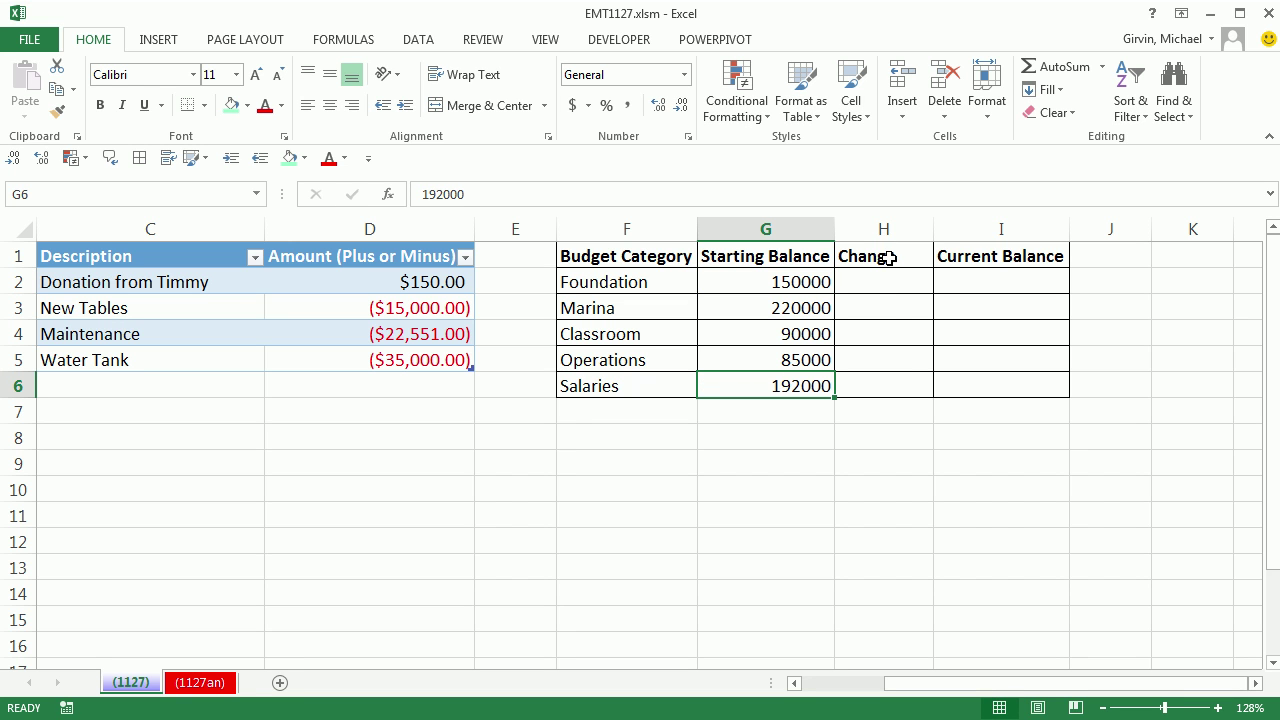
Apply the Currency number format to the balance and change cells G2:I6.
click(986, 279)
drag(714, 283, 1011, 388)
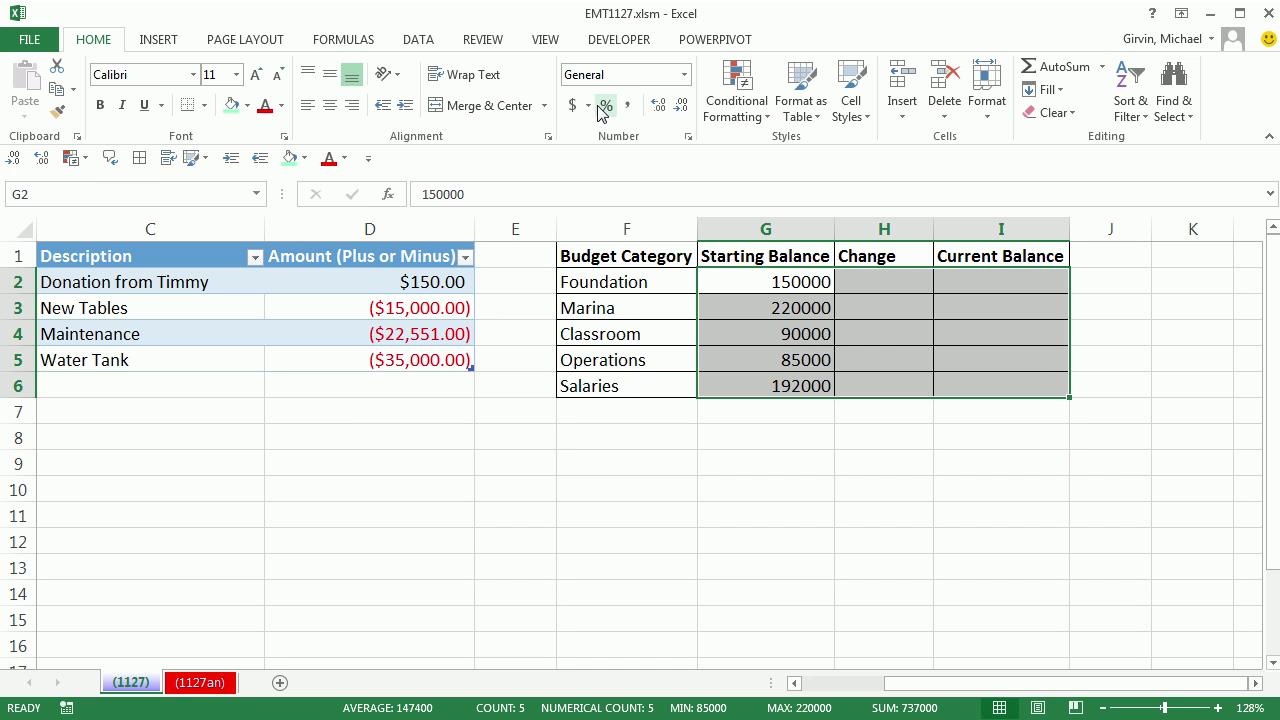
key(ctrl+shift+4)
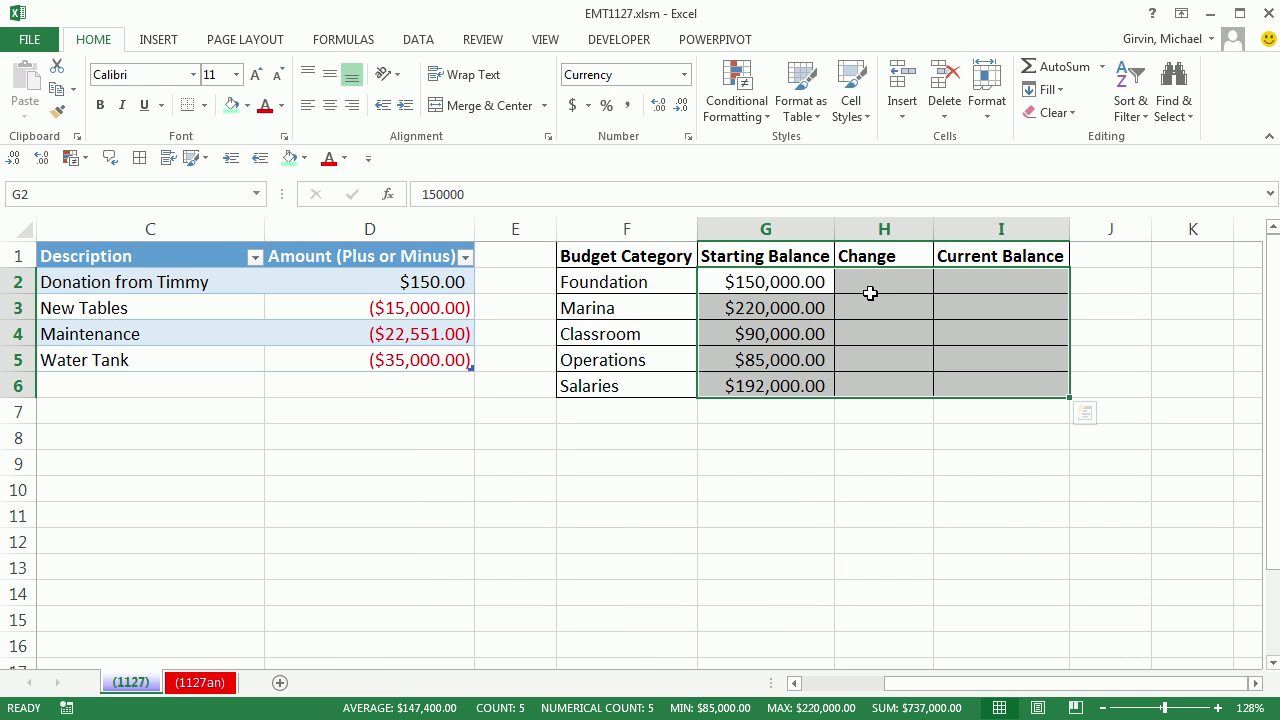
Fill the empty Change and Current Balance cells H2:I6 with the recently used light green.
drag(860, 279, 972, 386)
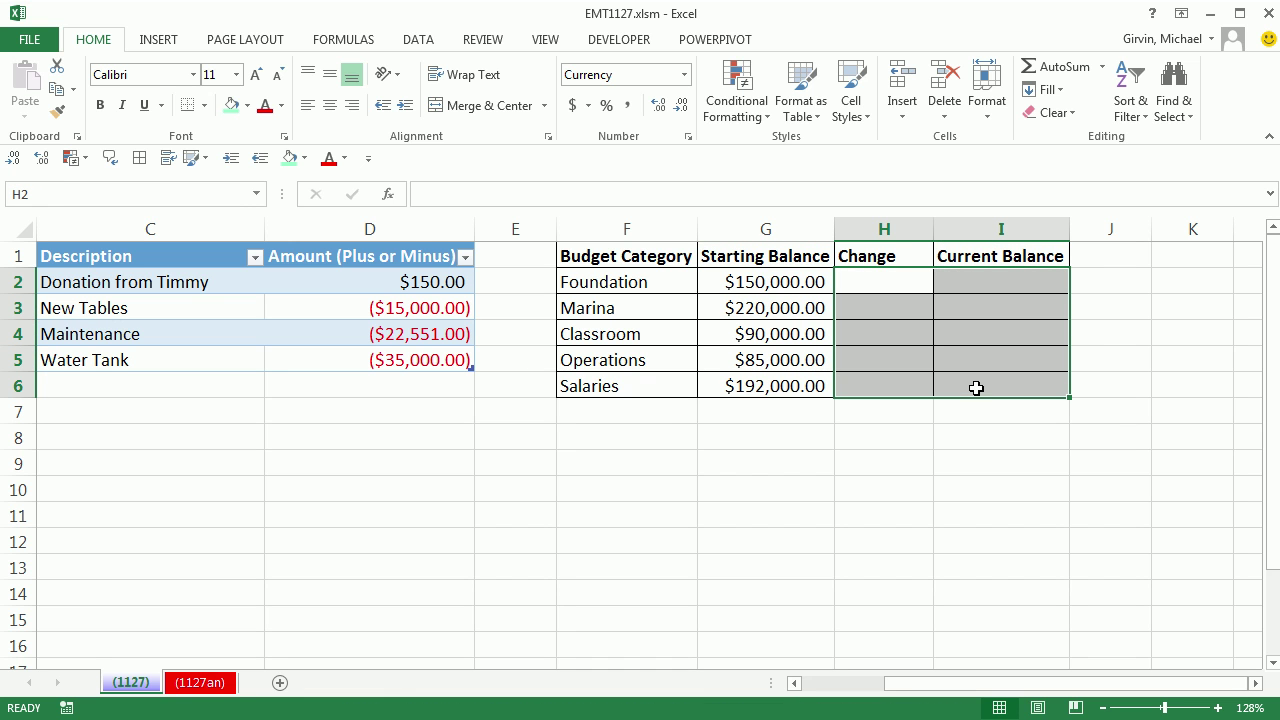
click(248, 105)
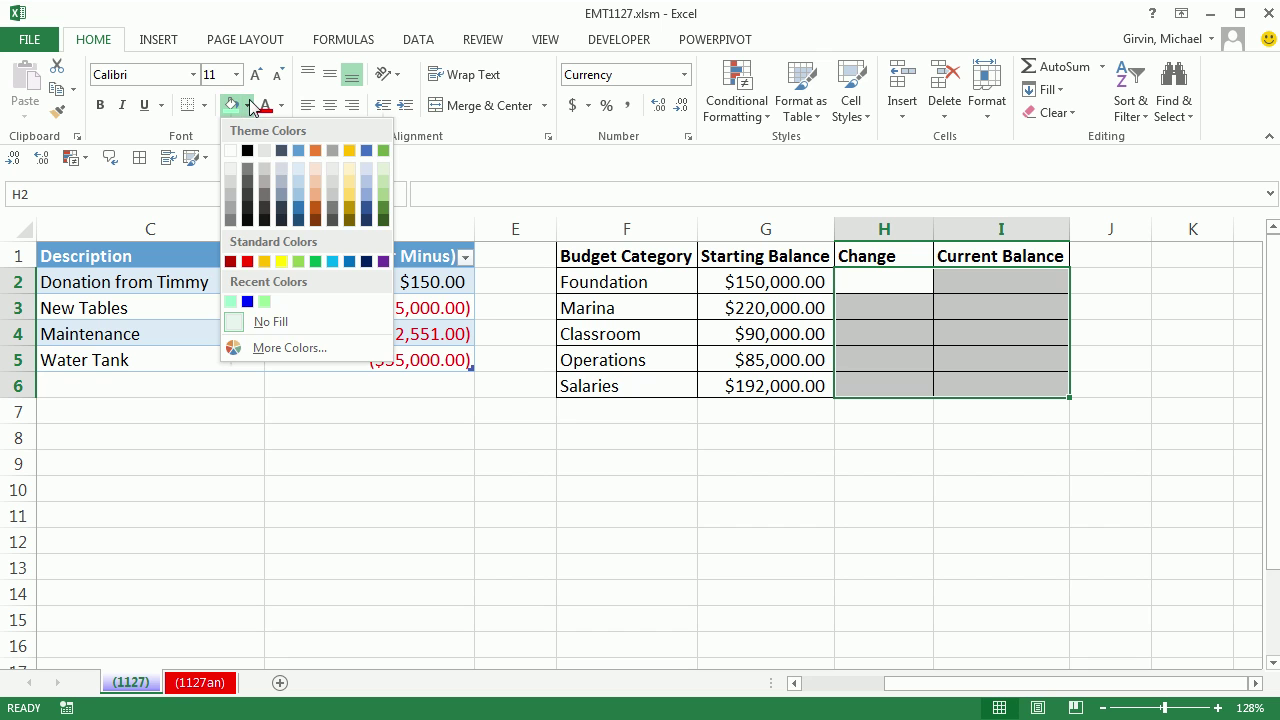
click(267, 303)
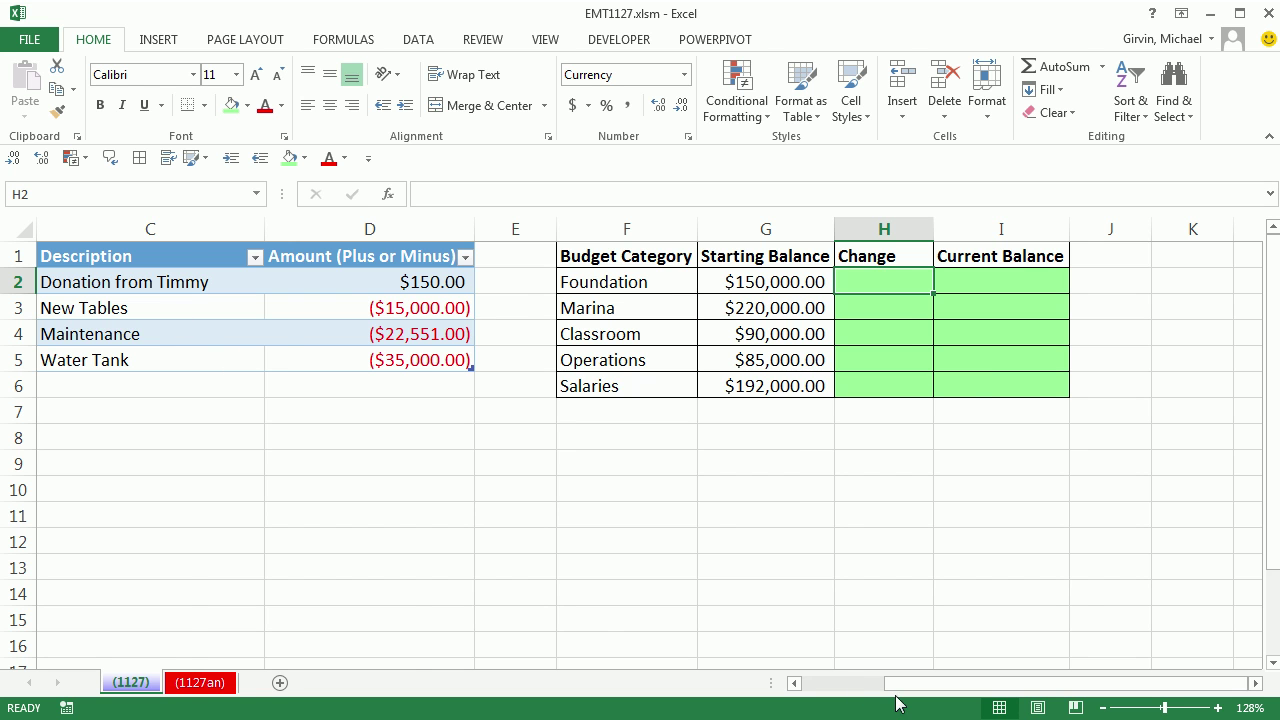
Examine the transaction categories and amounts alongside the Change cells to see which criterion in column F each Change total needs.
click(794, 683)
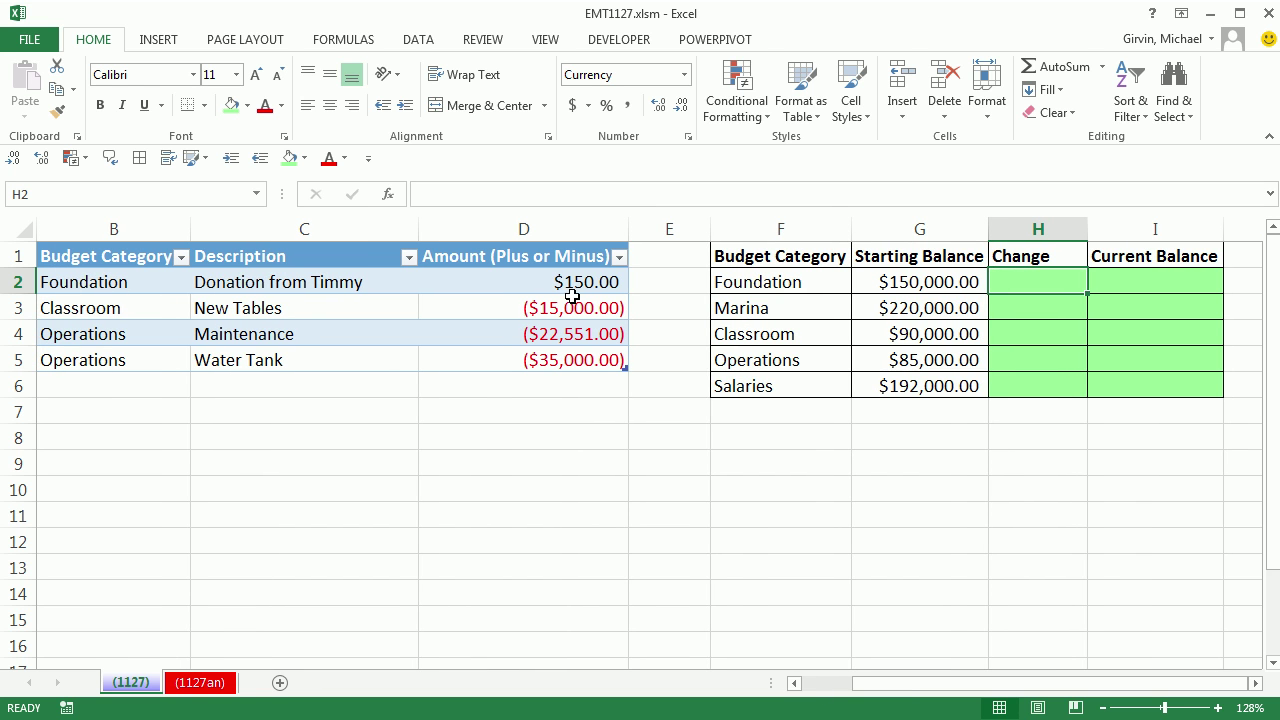
click(1037, 365)
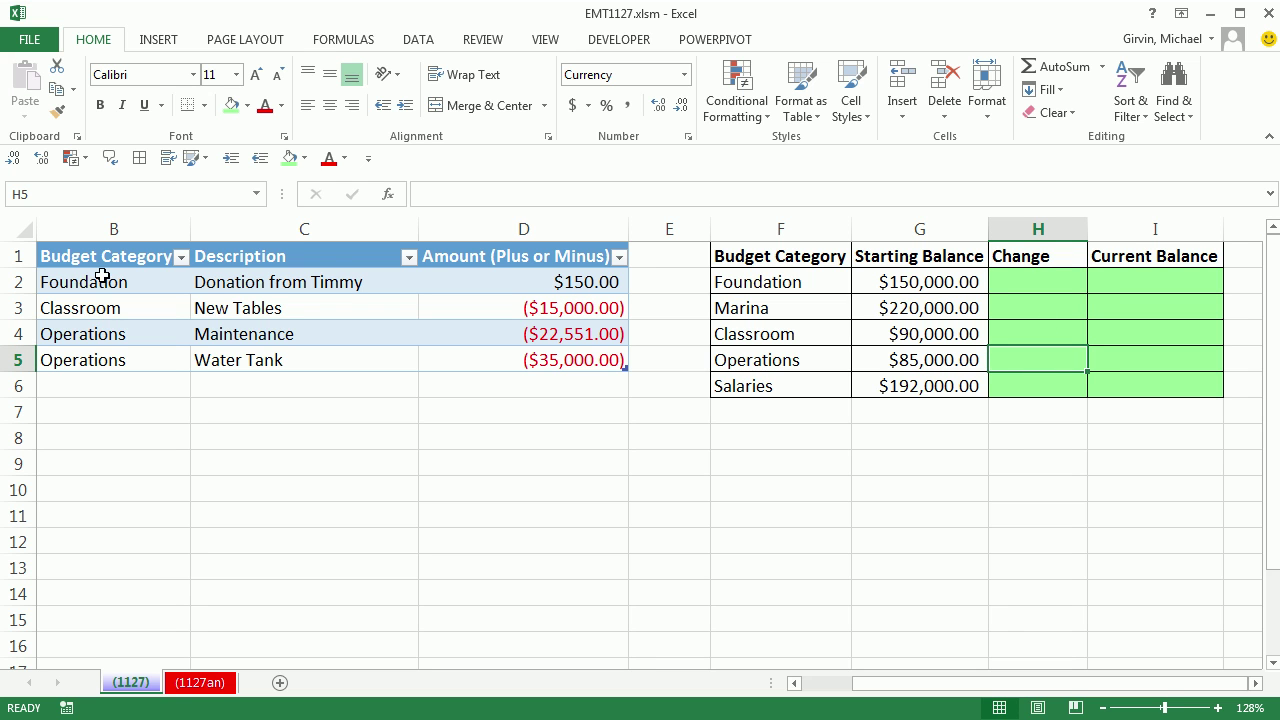
drag(94, 334, 100, 363)
drag(560, 336, 561, 364)
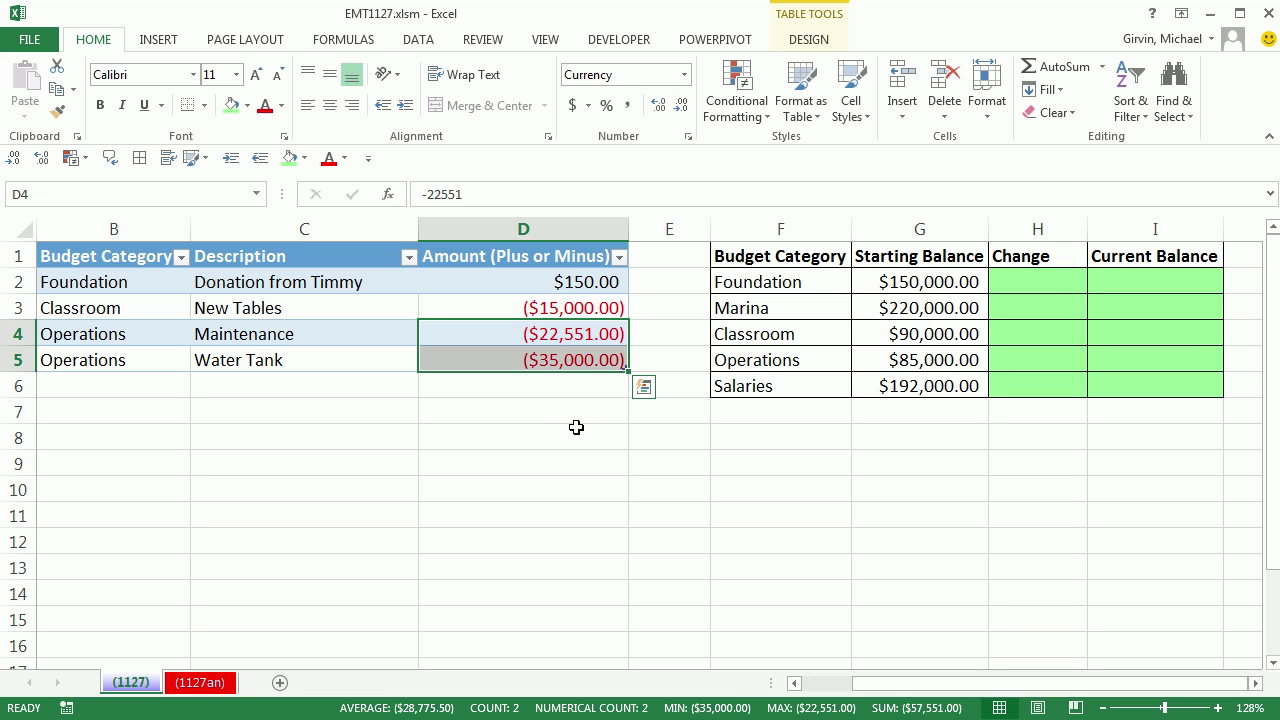
click(1045, 284)
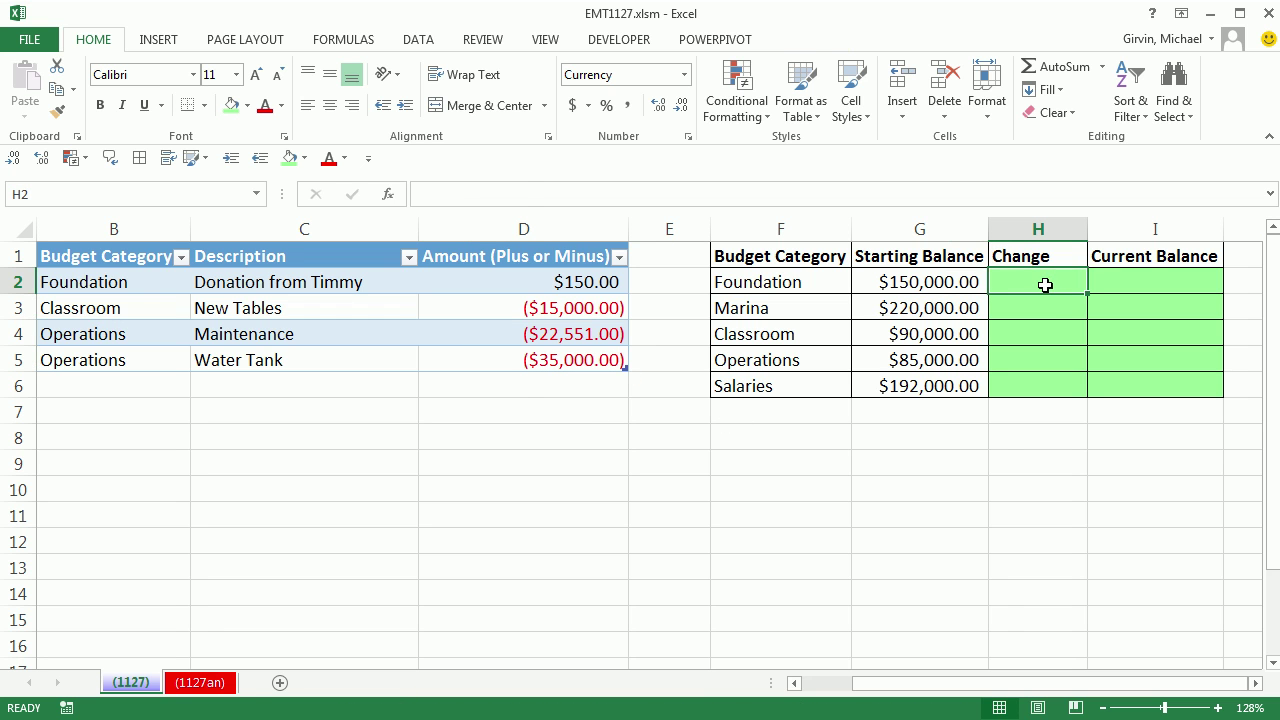
click(1048, 312)
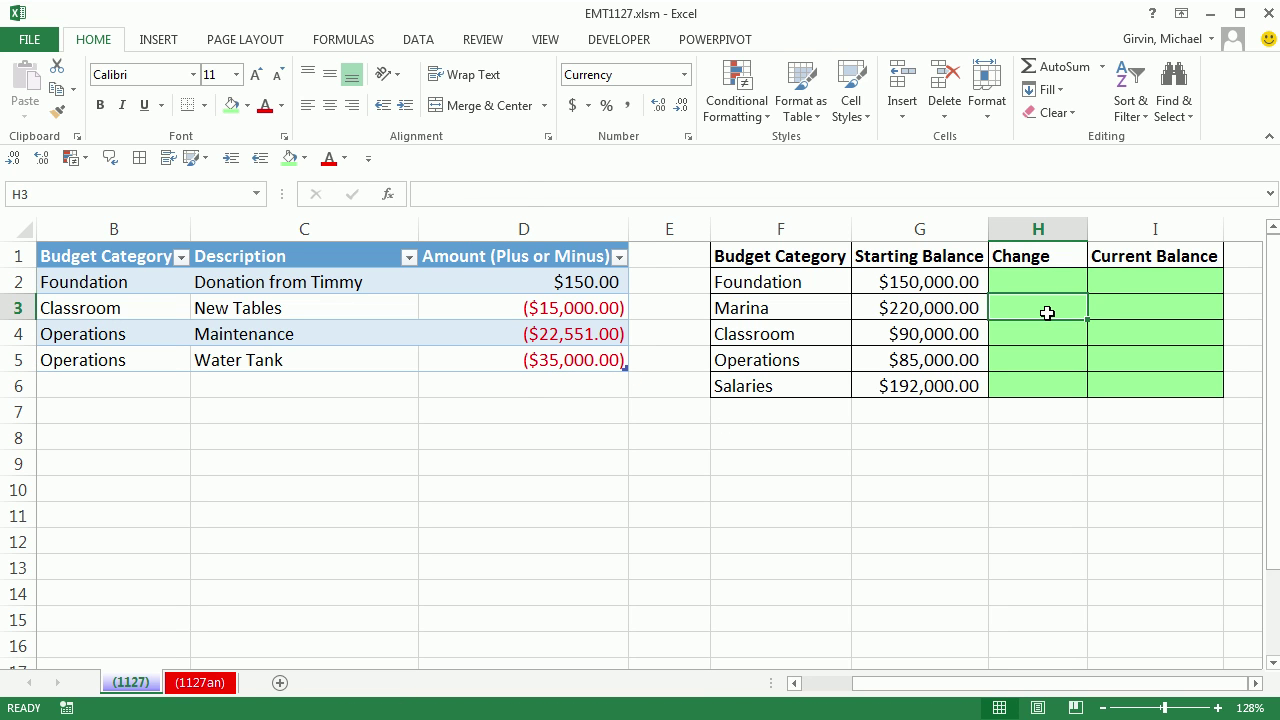
click(774, 310)
click(1035, 340)
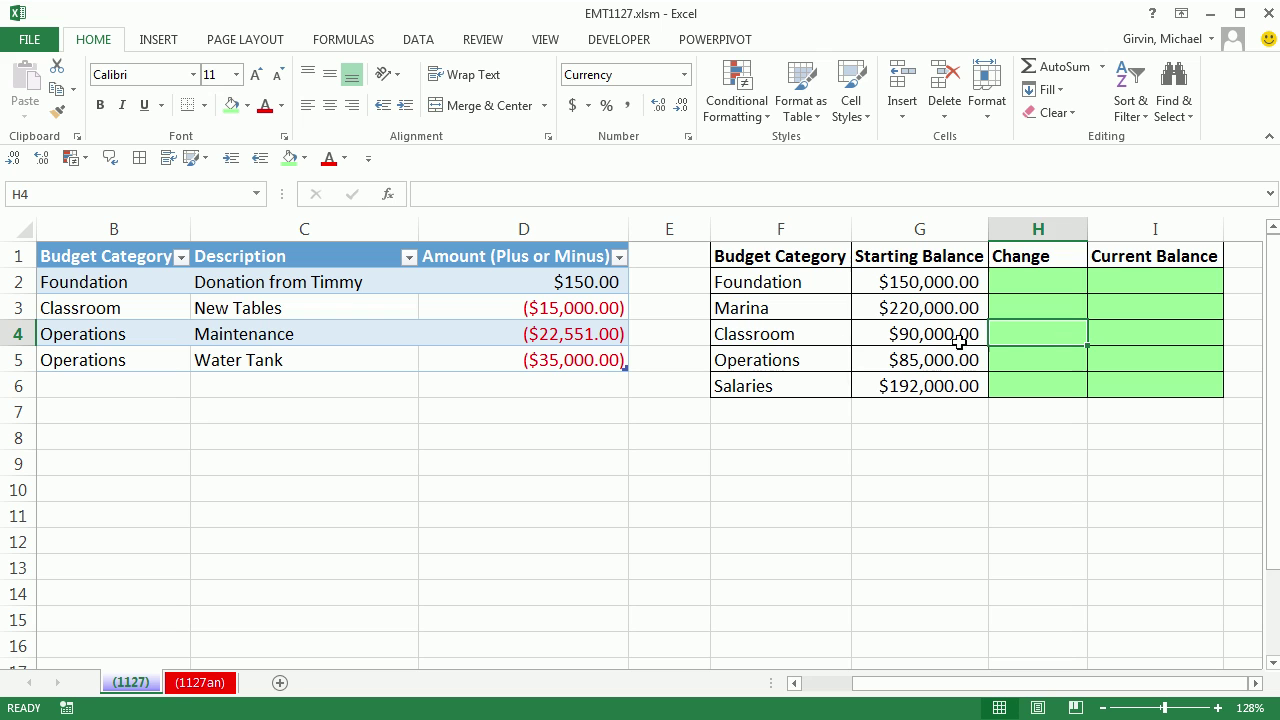
click(776, 337)
click(1020, 362)
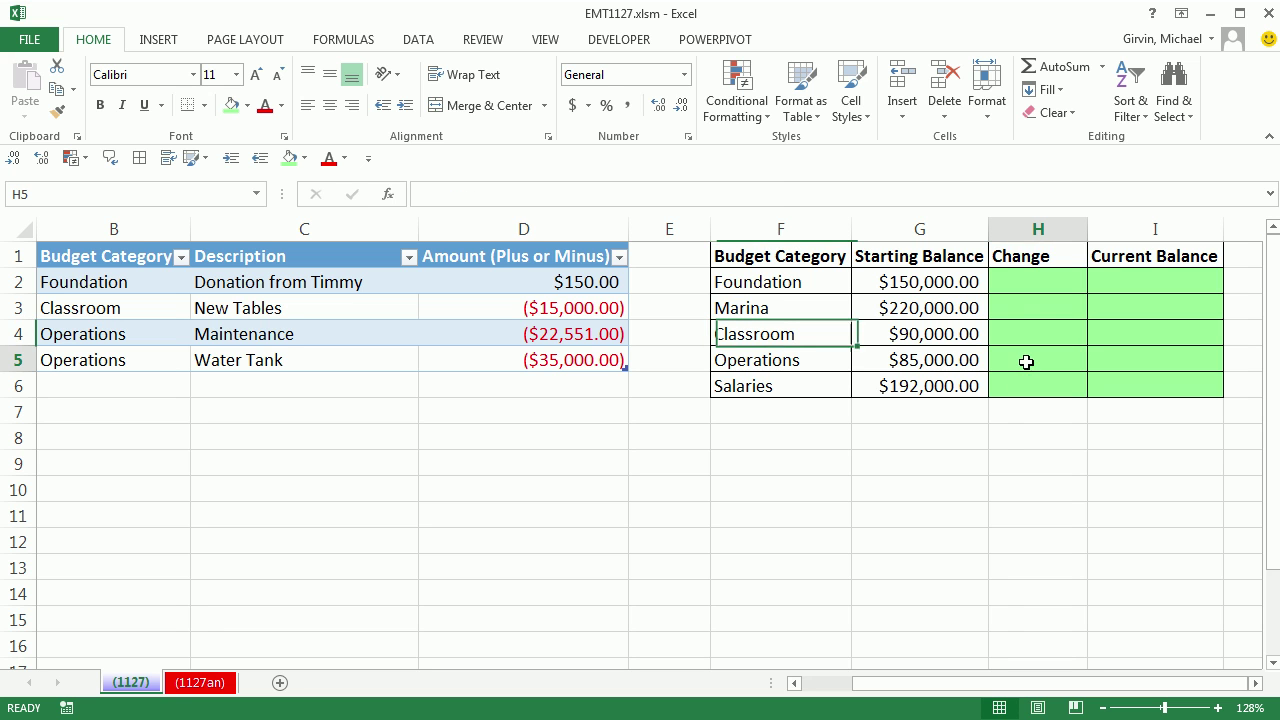
click(760, 365)
click(1023, 283)
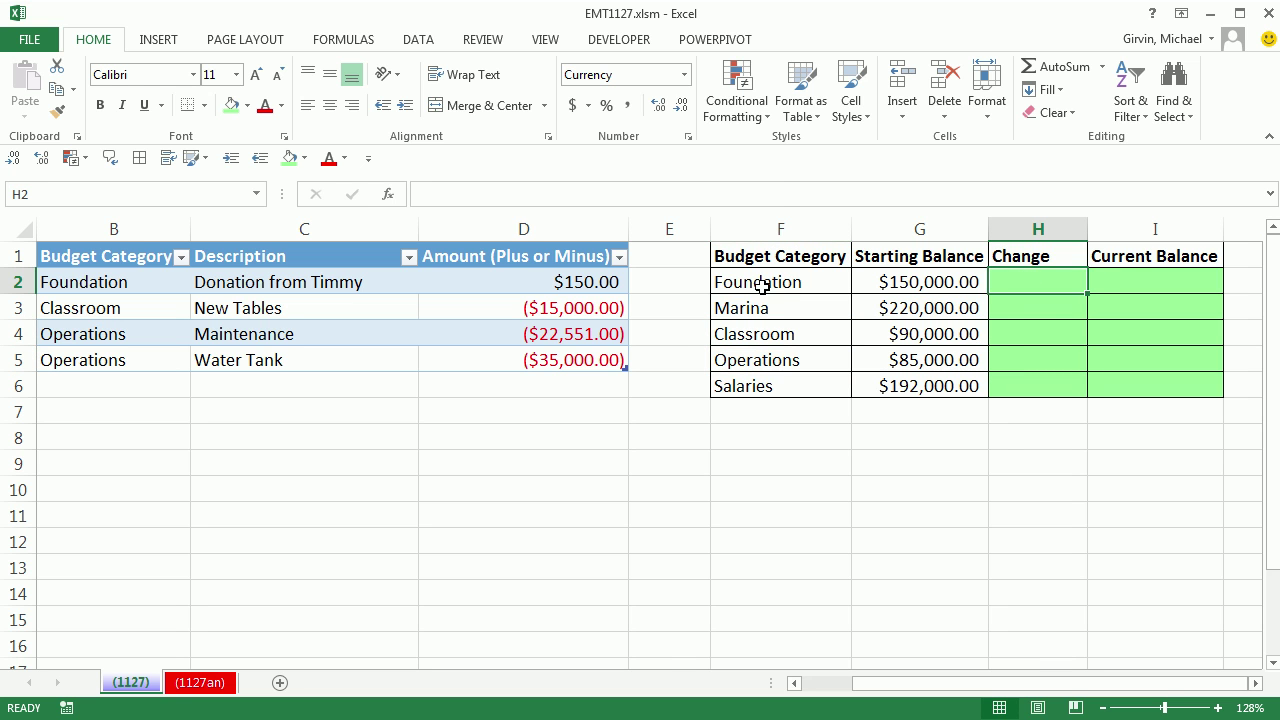
click(760, 285)
click(1014, 285)
Narrow the empty spacer column E and the Description column C.
drag(707, 228, 643, 233)
drag(419, 230, 374, 254)
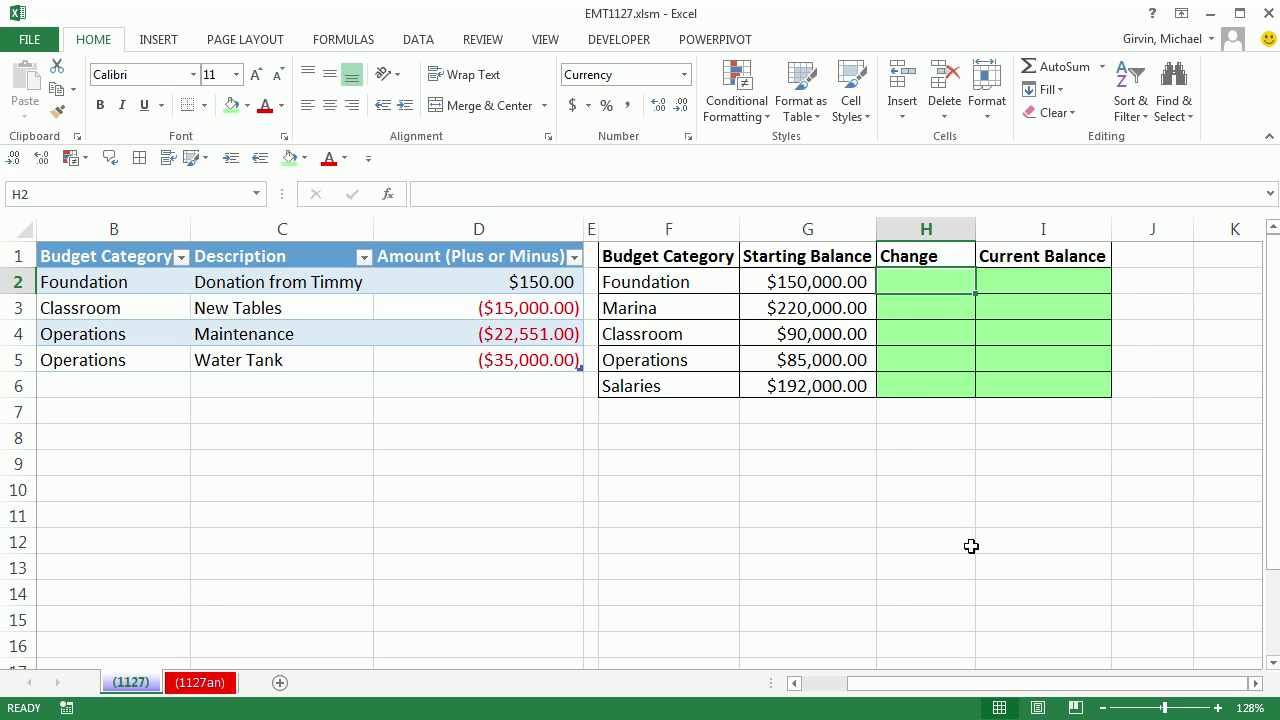
Begin a SUMIFS formula in H2, the Change cell of the Foundation category.
text(=)
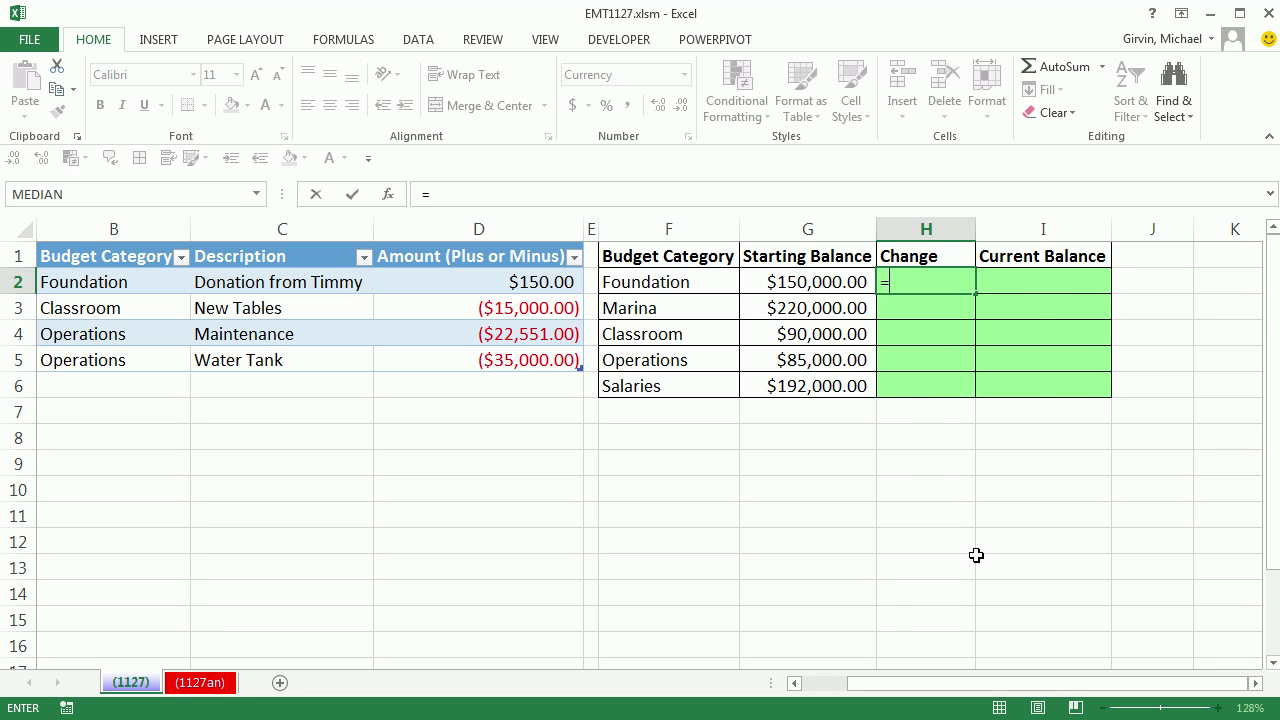
text(sumi)
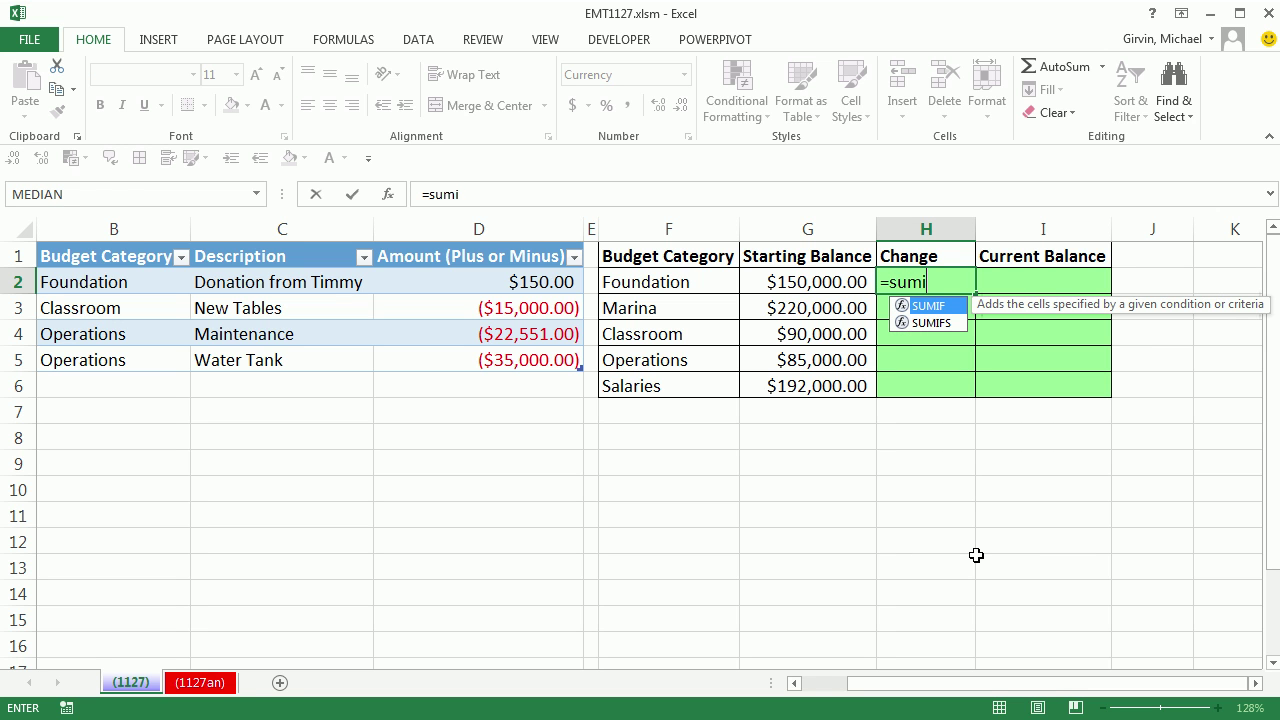
text(fs)
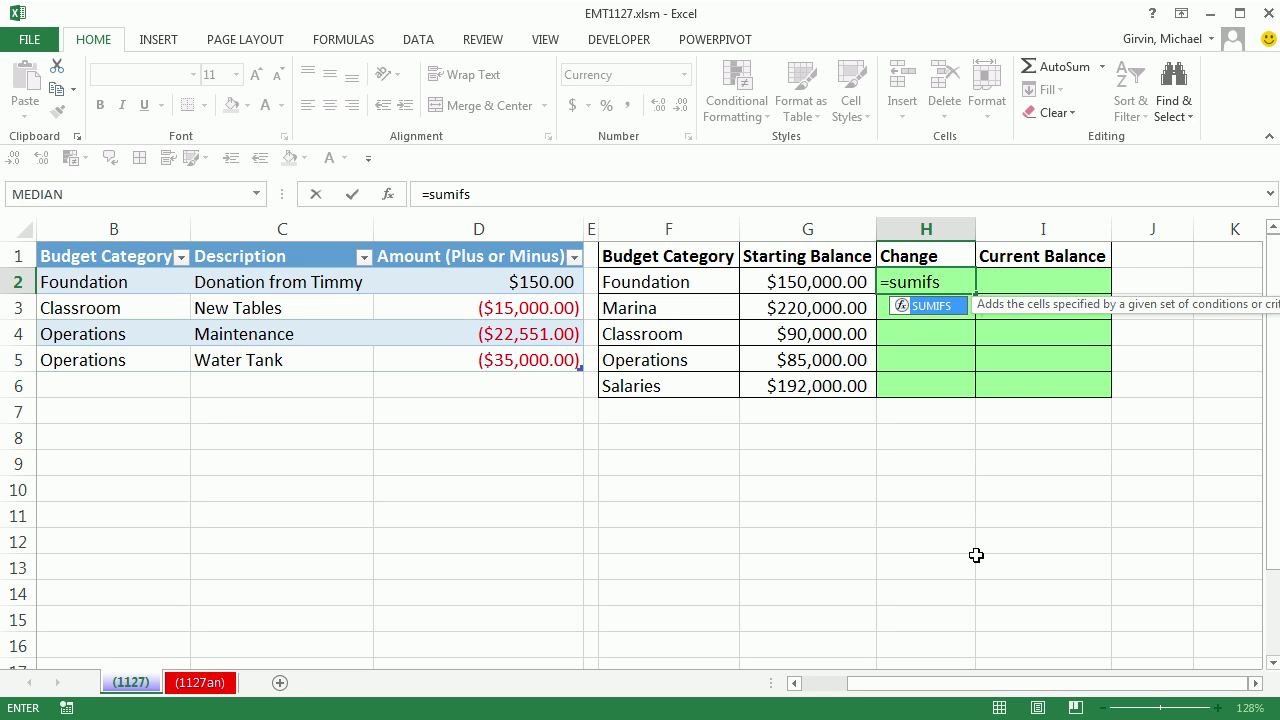
click(898, 312)
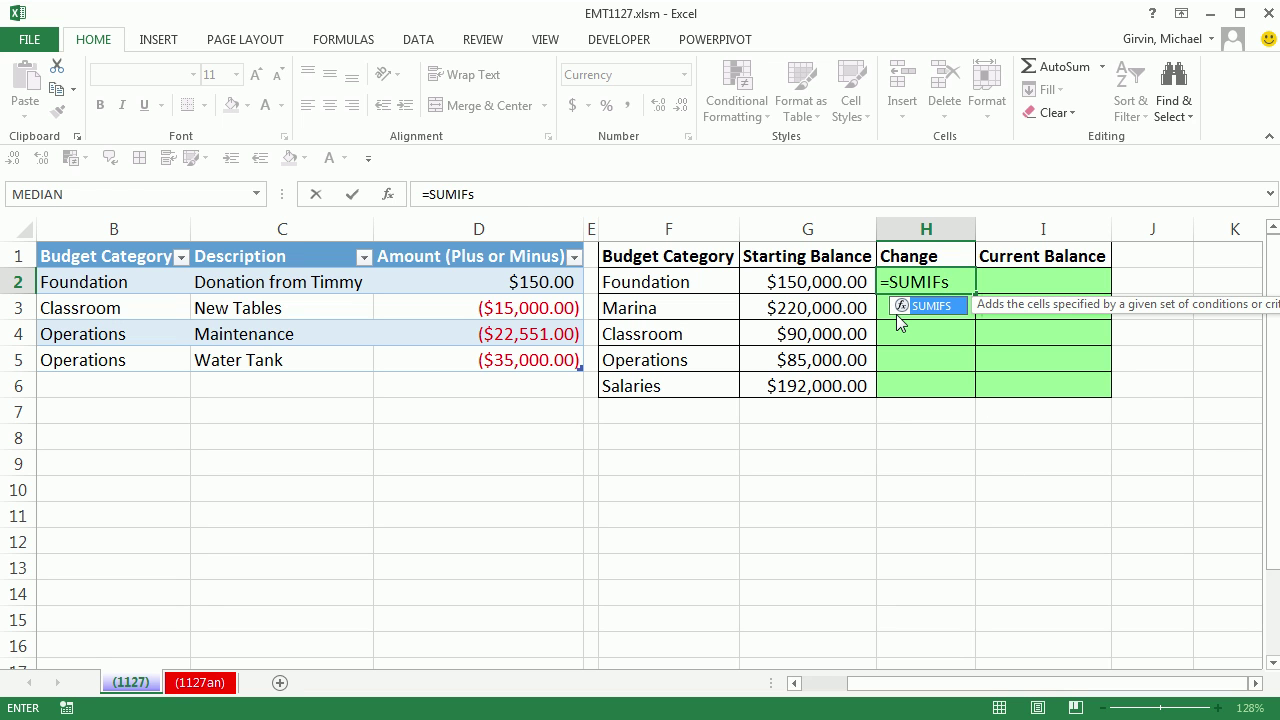
double_click(914, 308)
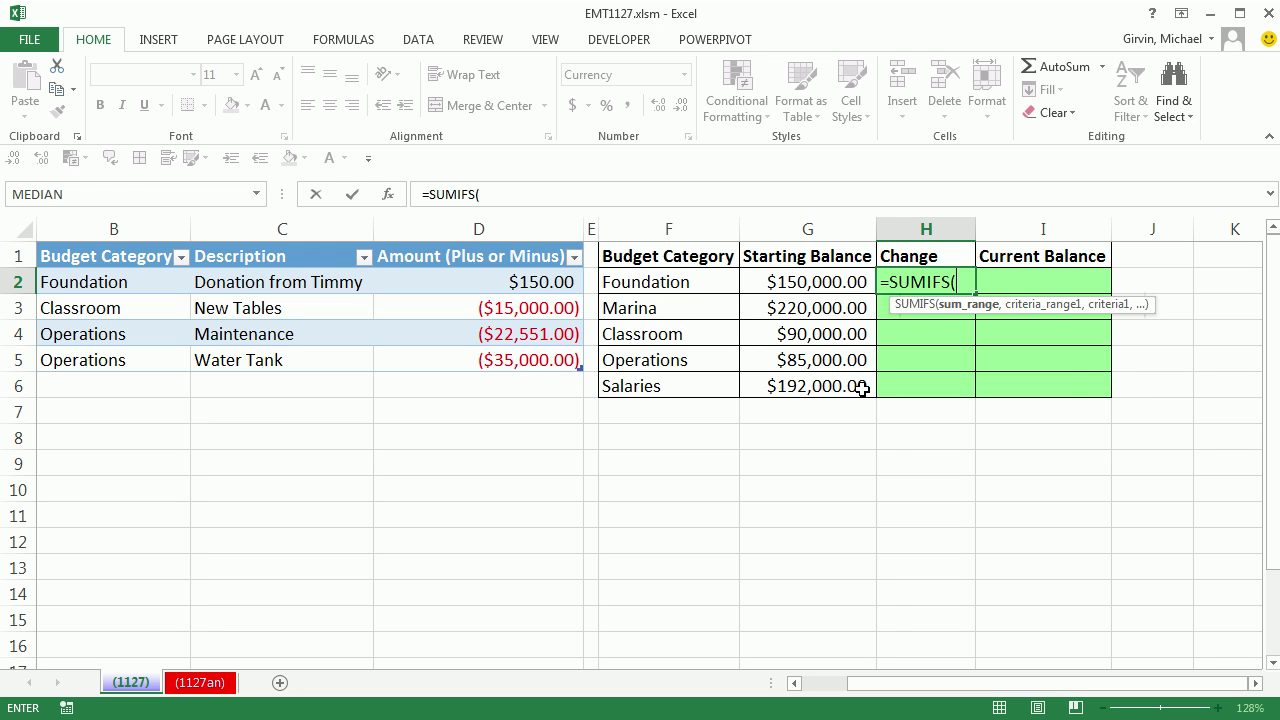
text(D2:D5)
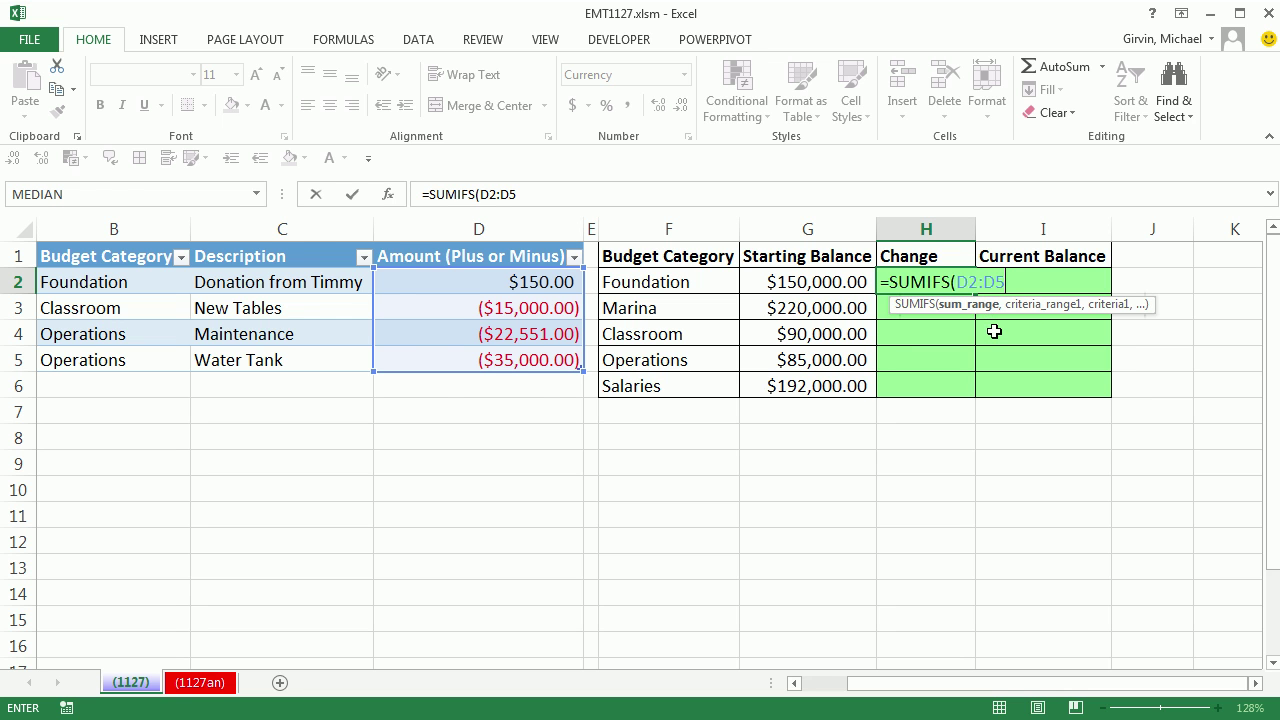
key(BackSpace)
key(BackSpace)
key(BackSpace)
key(BackSpace)
key(BackSpace)
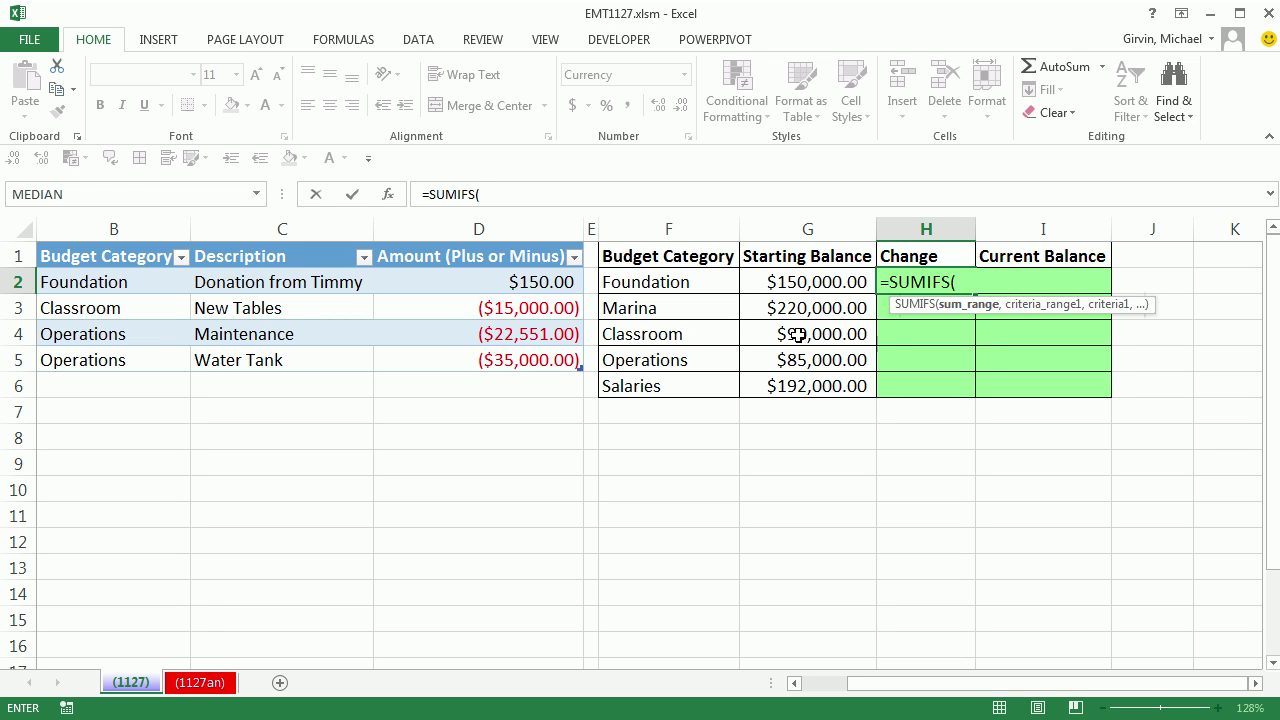
Set the SUMIFS sum range to the table column BudgetAmounts[Amount (Plus or Minus)].
drag(471, 280, 469, 362)
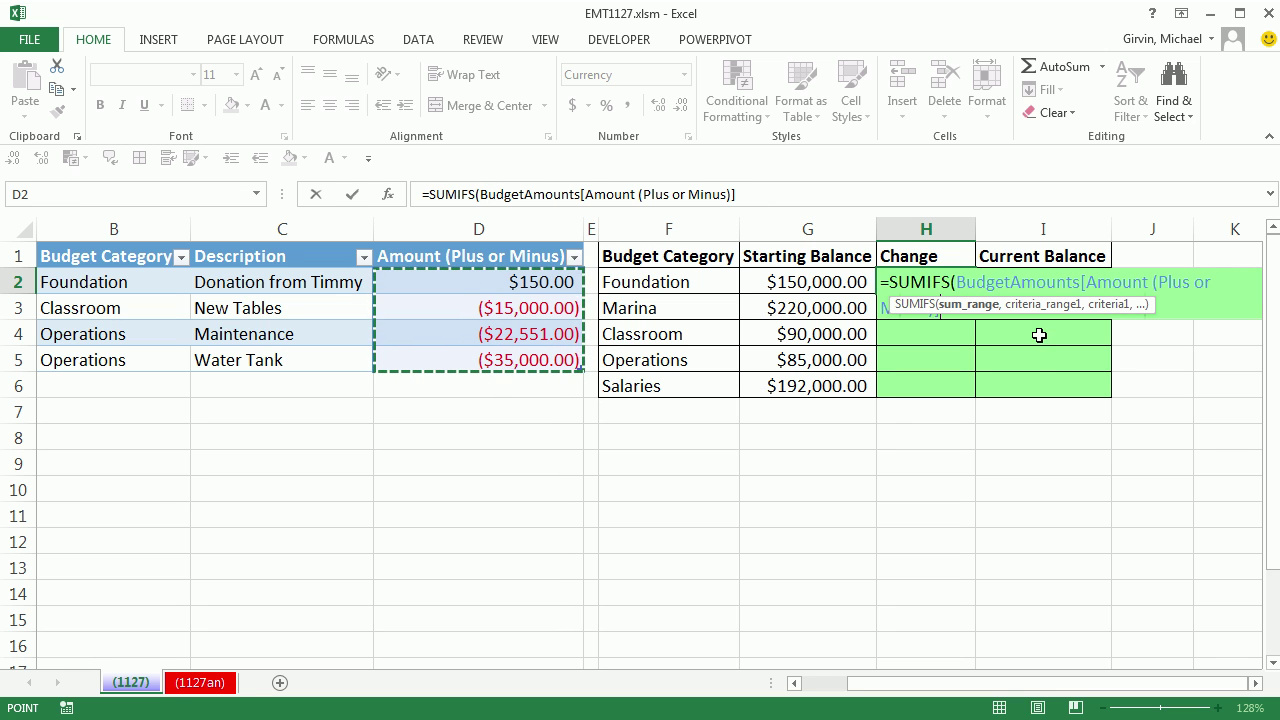
click(1255, 683)
click(1255, 683)
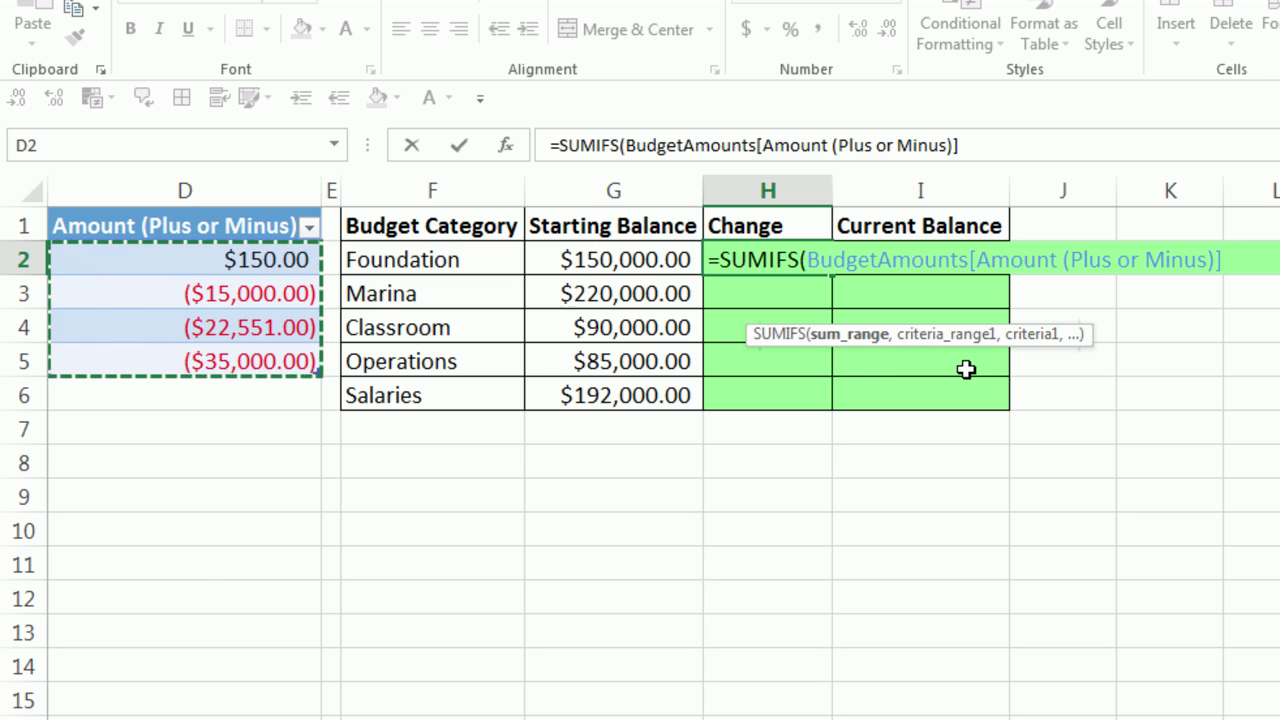
text(,)
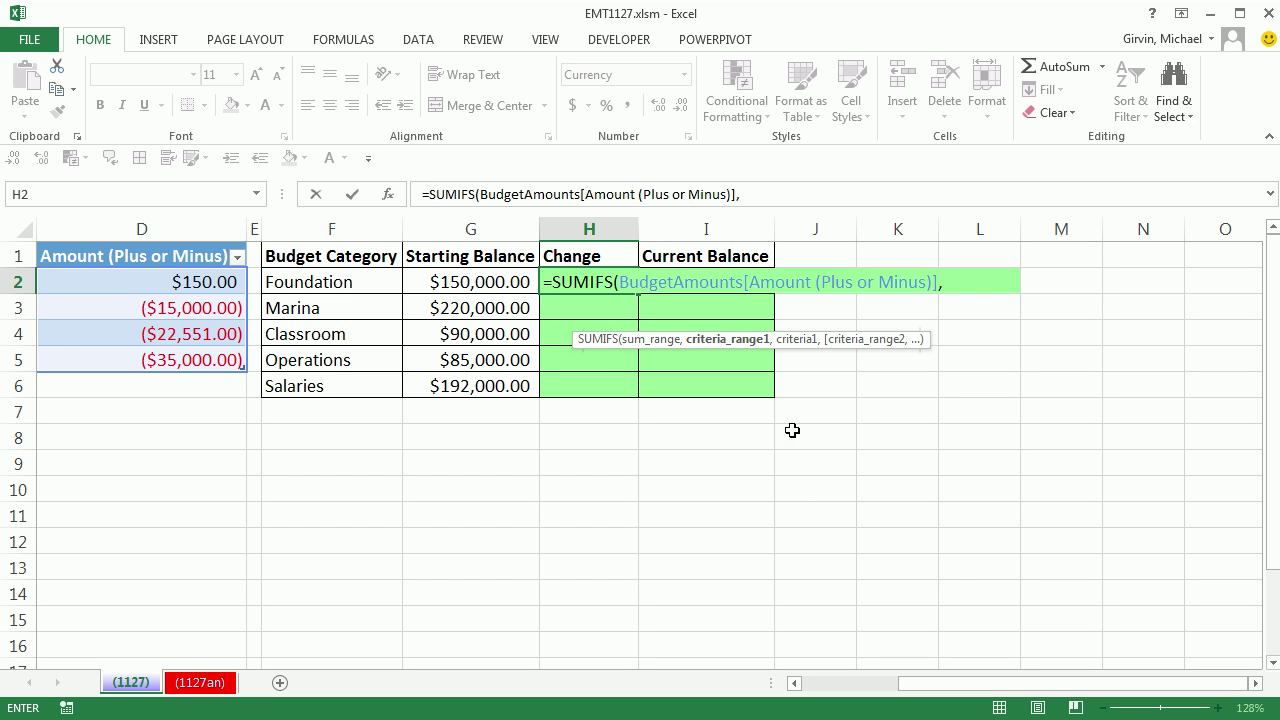
Complete the SUMIFS formula with BudgetAmounts[Budget Category] as the criteria range and F2 as the criterion, keeping H2 selected.
drag(922, 692, 824, 683)
drag(185, 288, 181, 363)
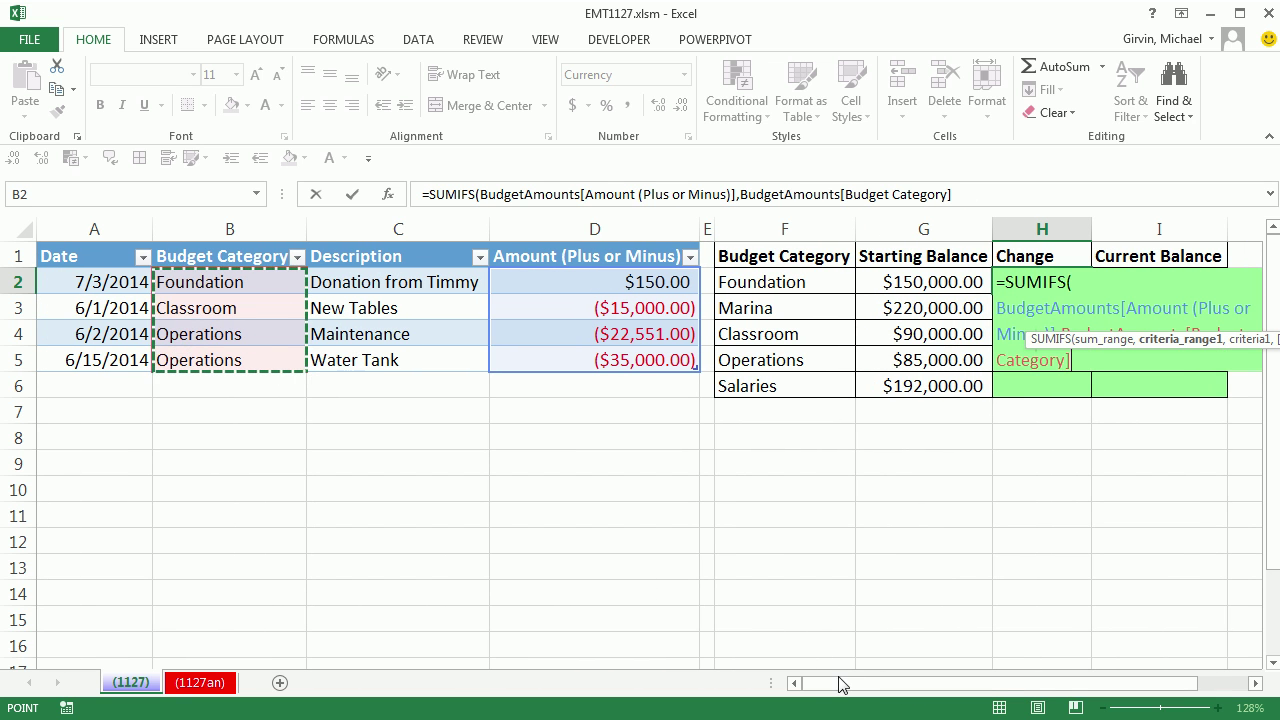
drag(845, 687, 890, 692)
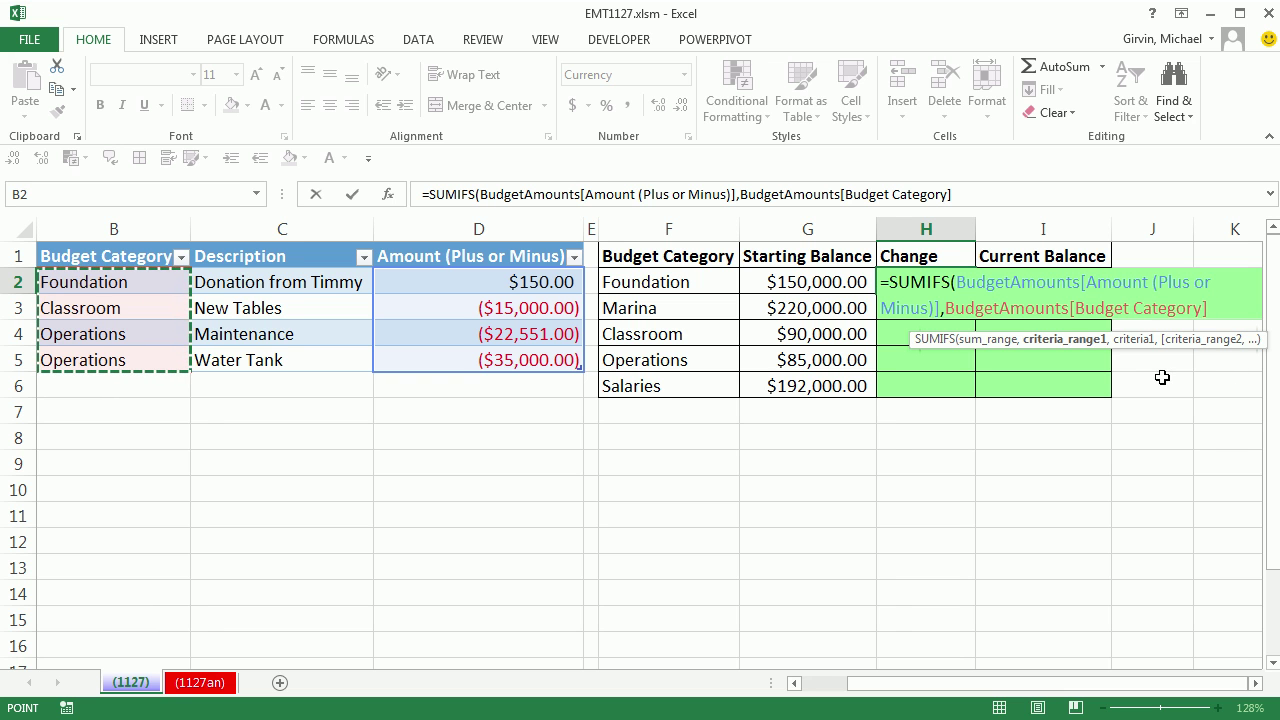
text(,)
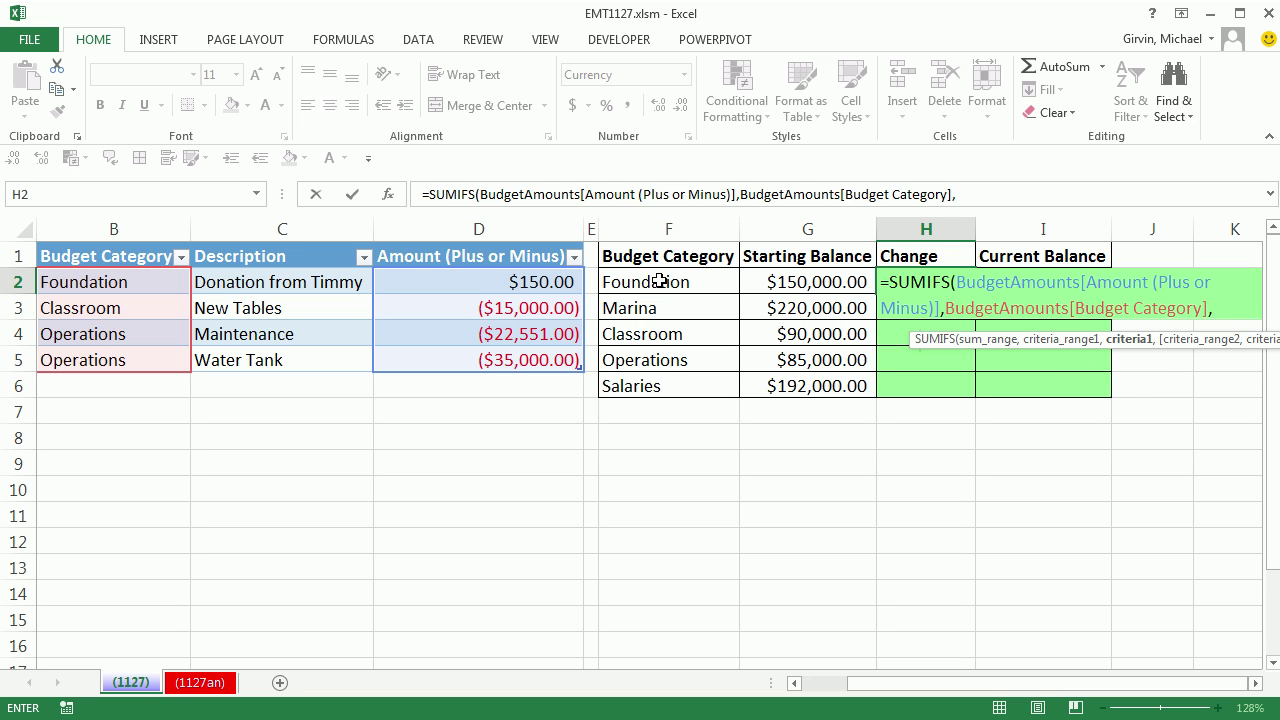
click(622, 287)
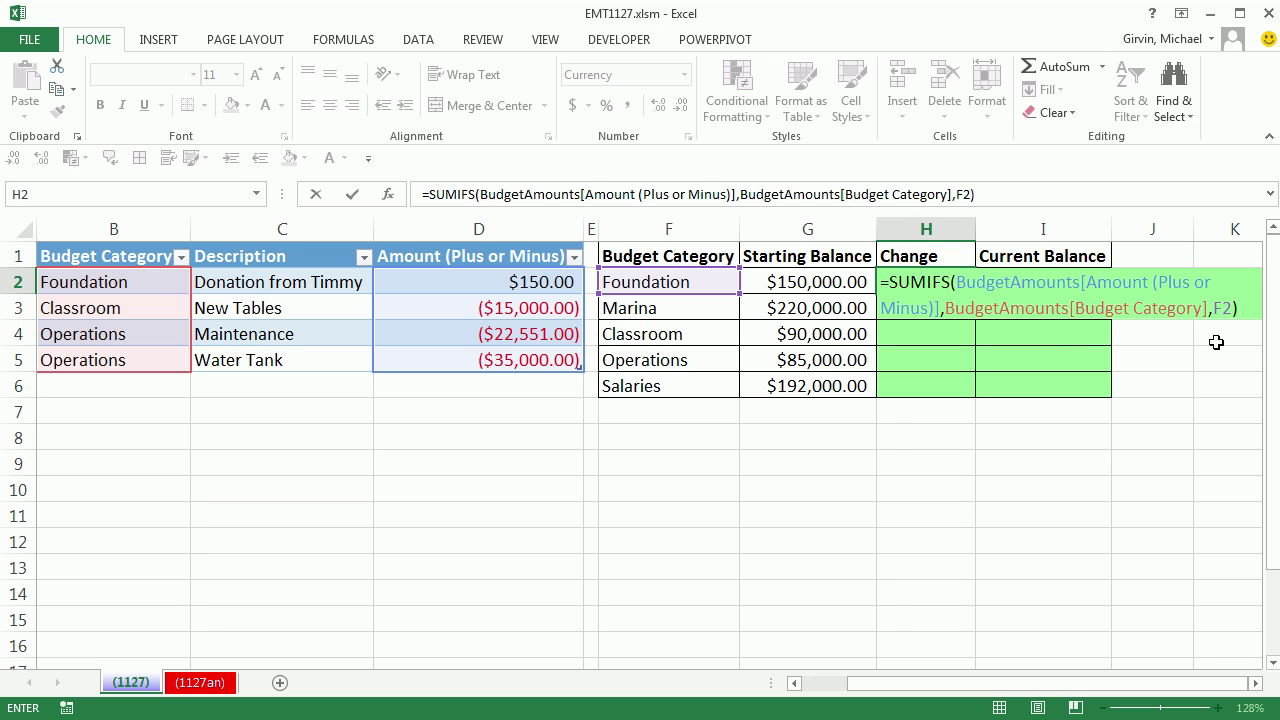
key(ctrl+Return)
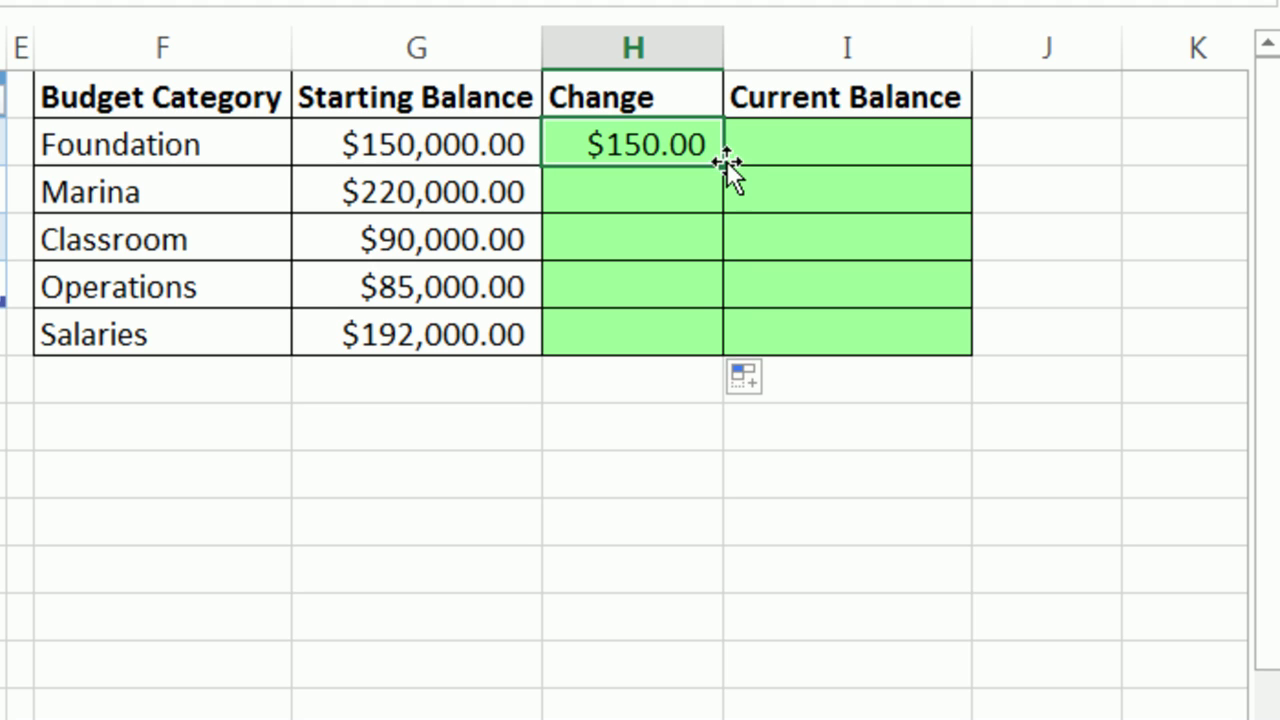
Copy the SUMIFS formula from H2 down to H6 and autofit the width of column H.
drag(727, 164, 722, 352)
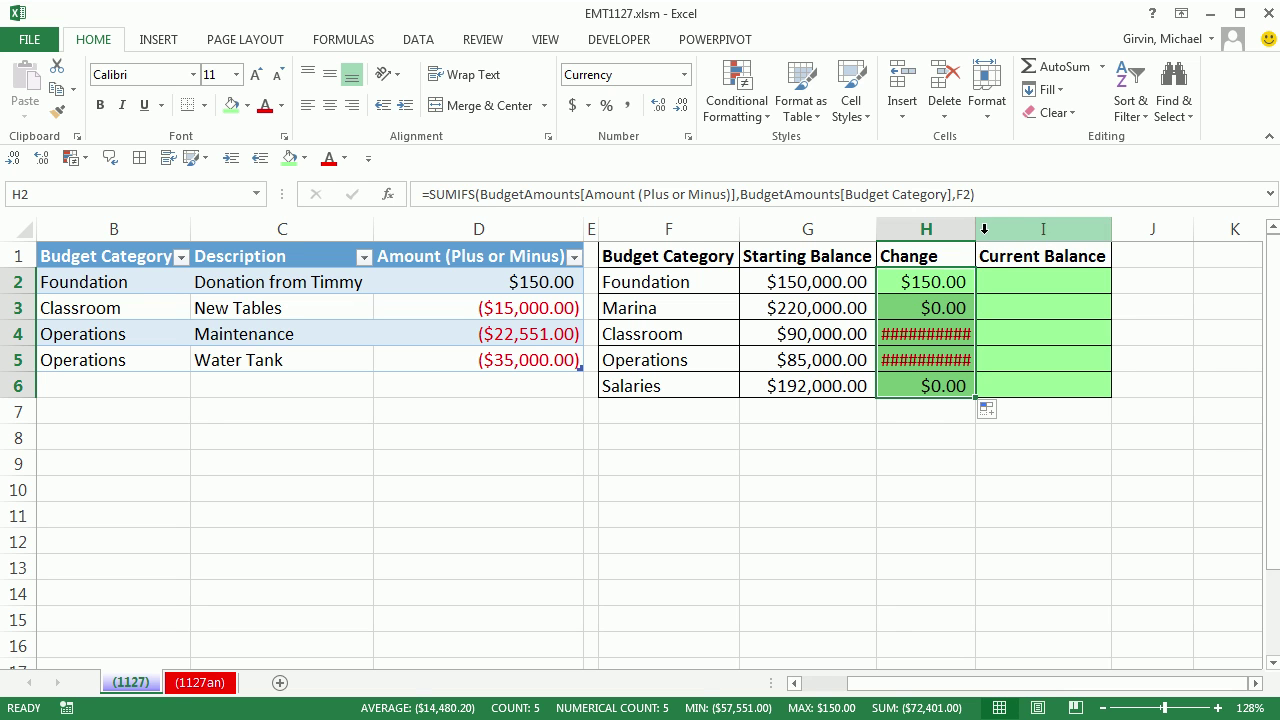
drag(978, 229, 1002, 229)
key(ctrl+z)
double_click(981, 230)
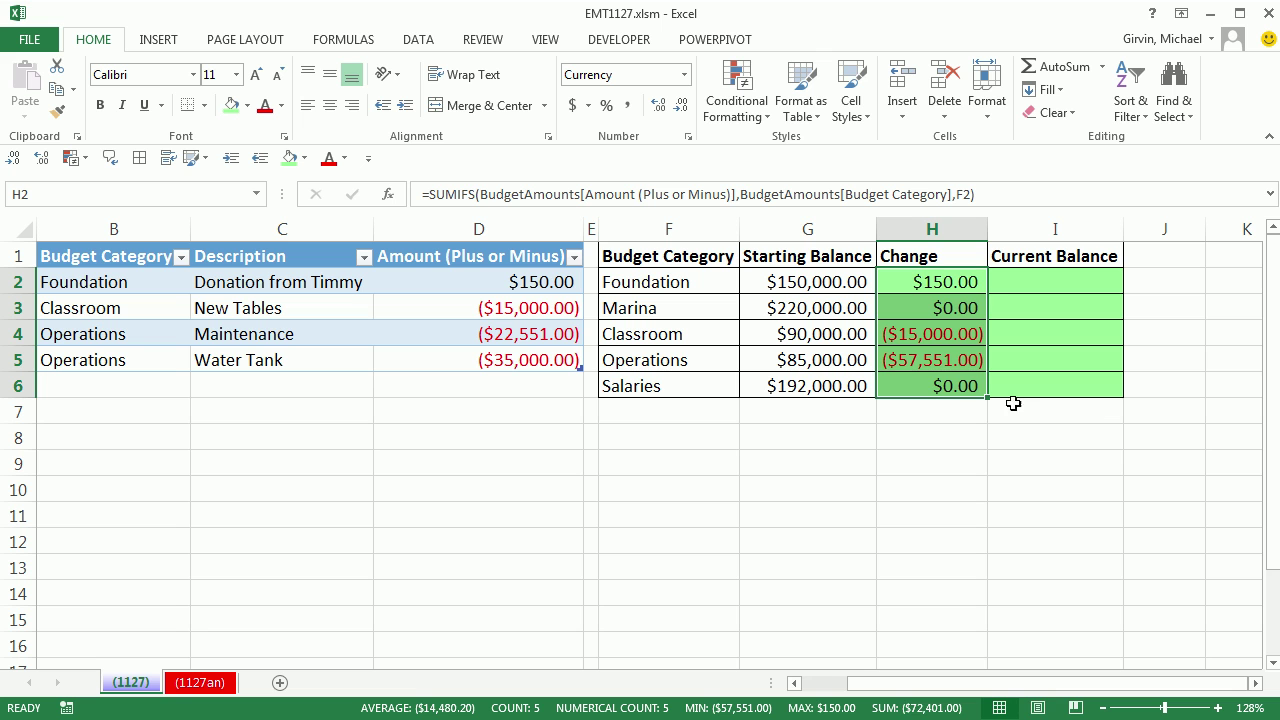
Check the cell references of the formulas in H6 and H5 and the Operations amounts in D4:D5.
click(922, 390)
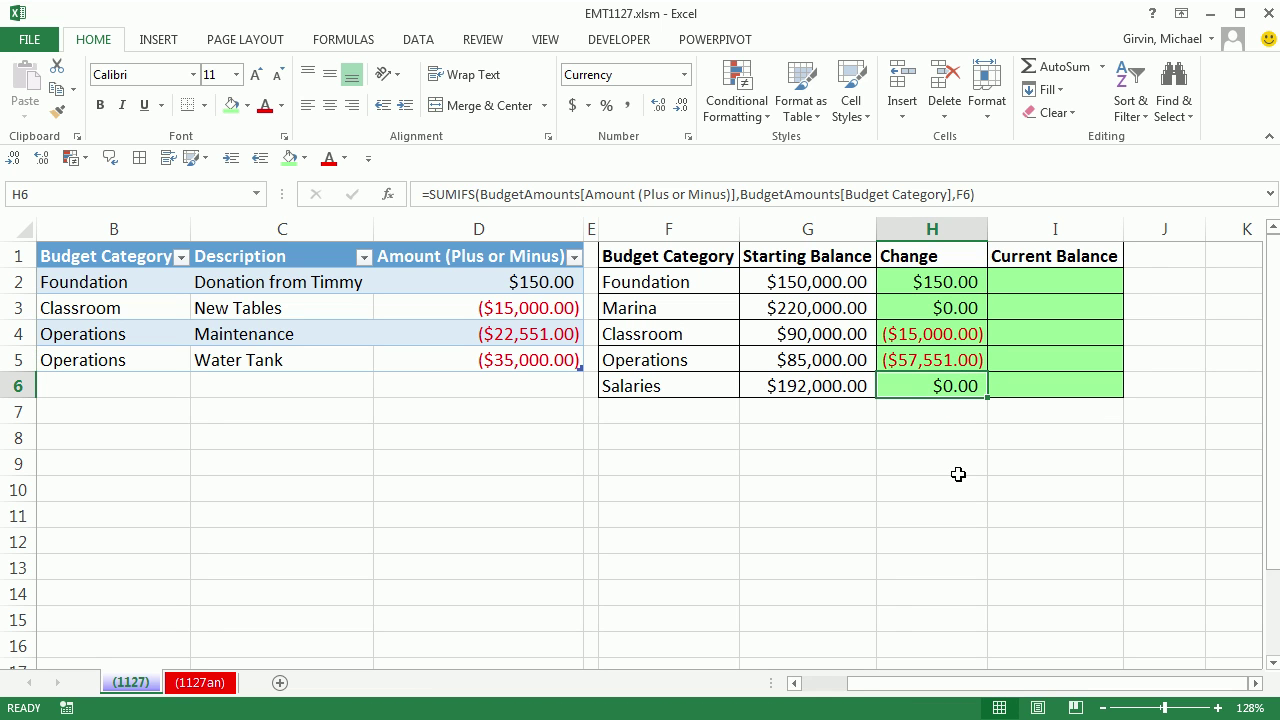
key(F2)
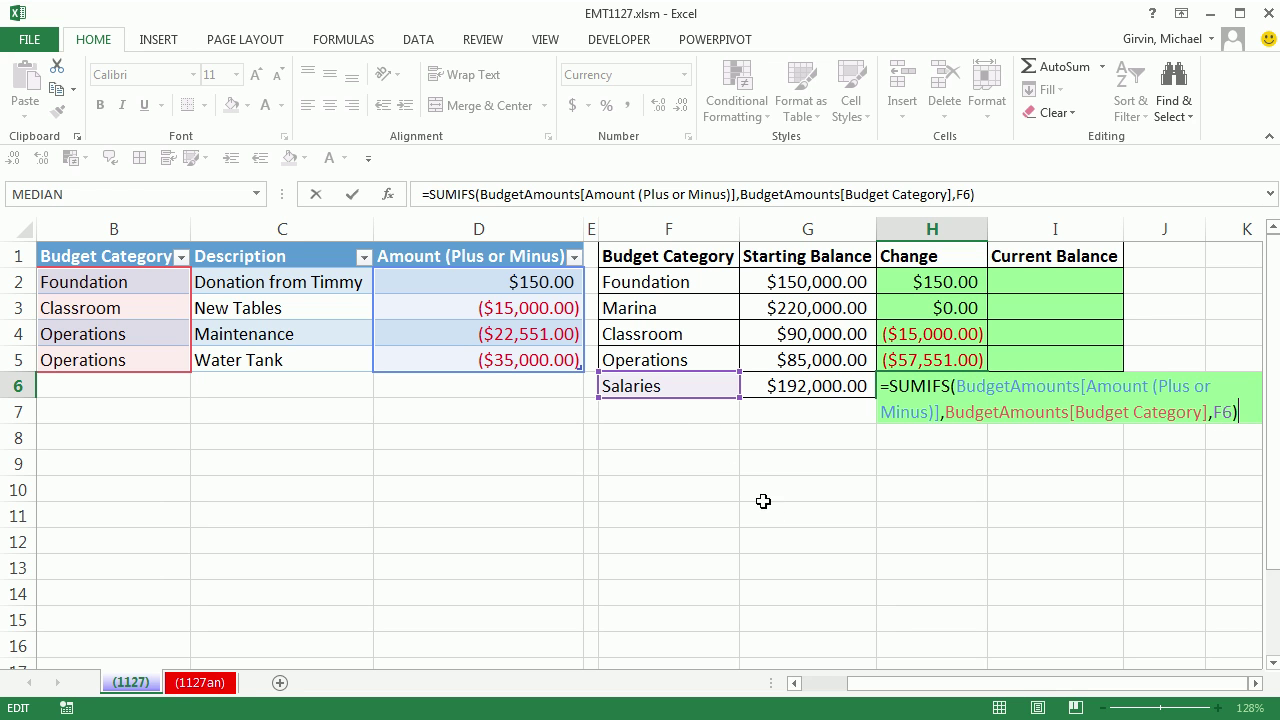
key(ctrl+Return)
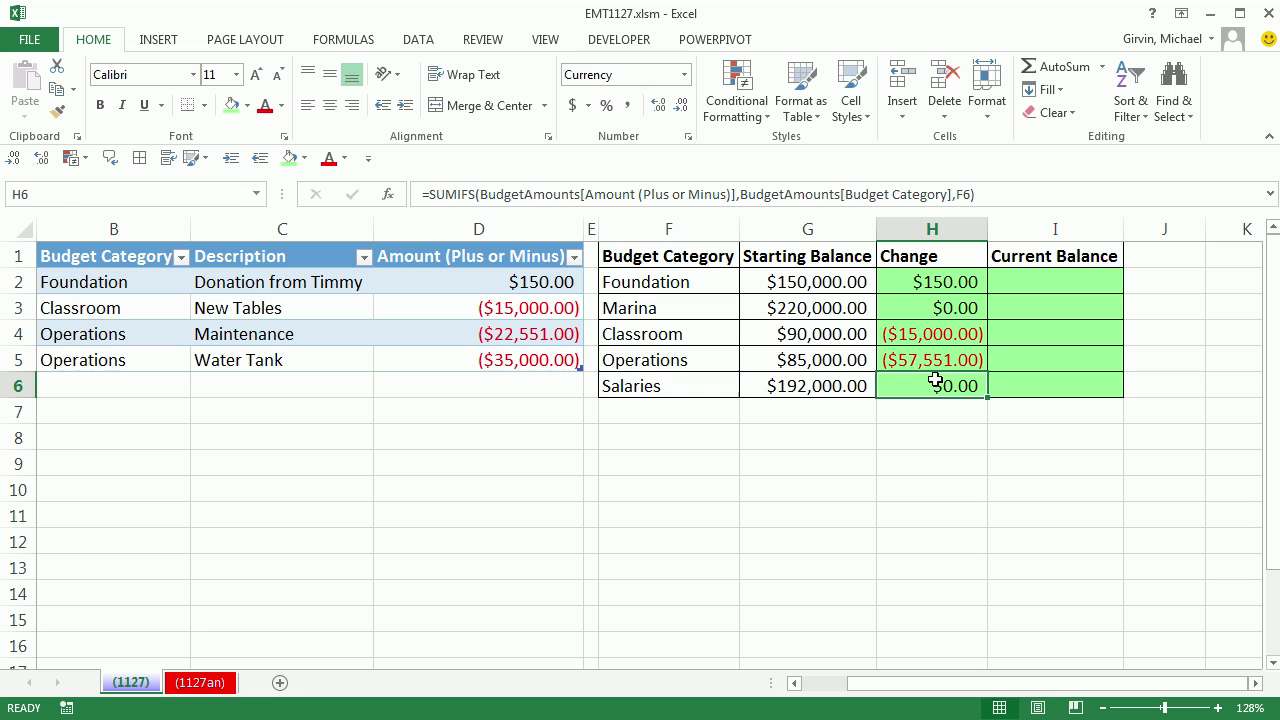
click(935, 362)
key(F2)
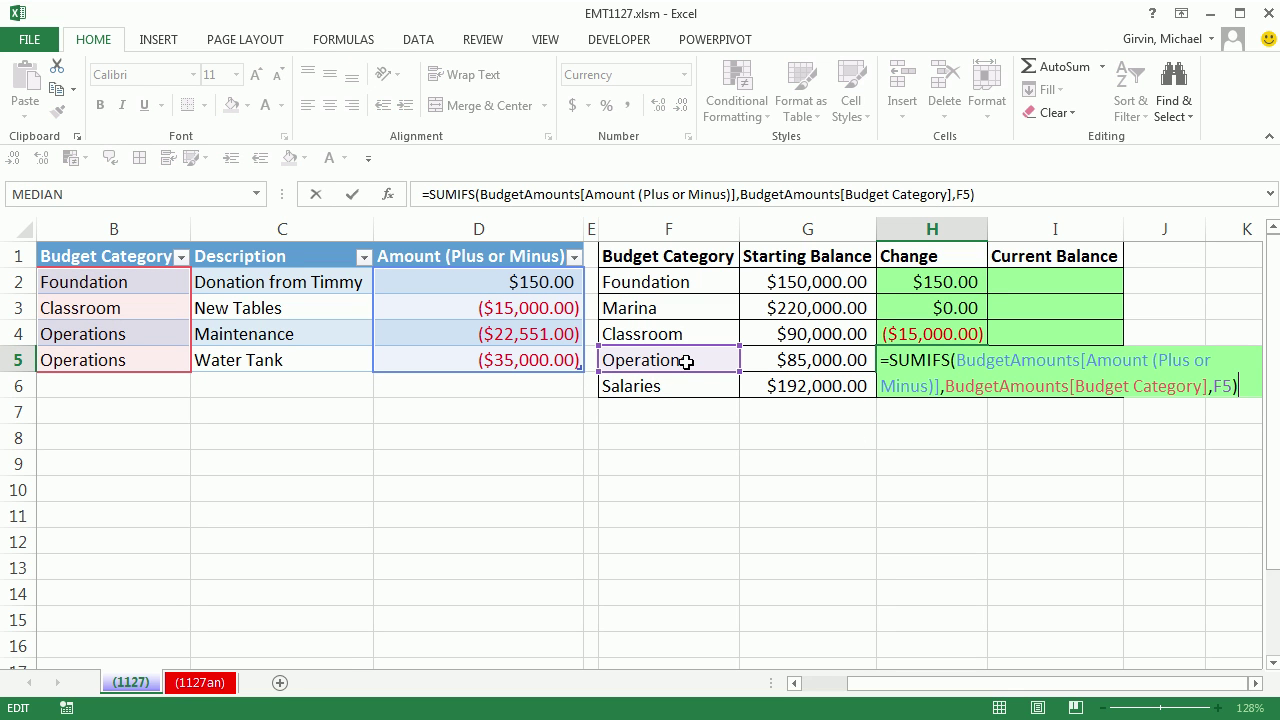
key(ctrl+Return)
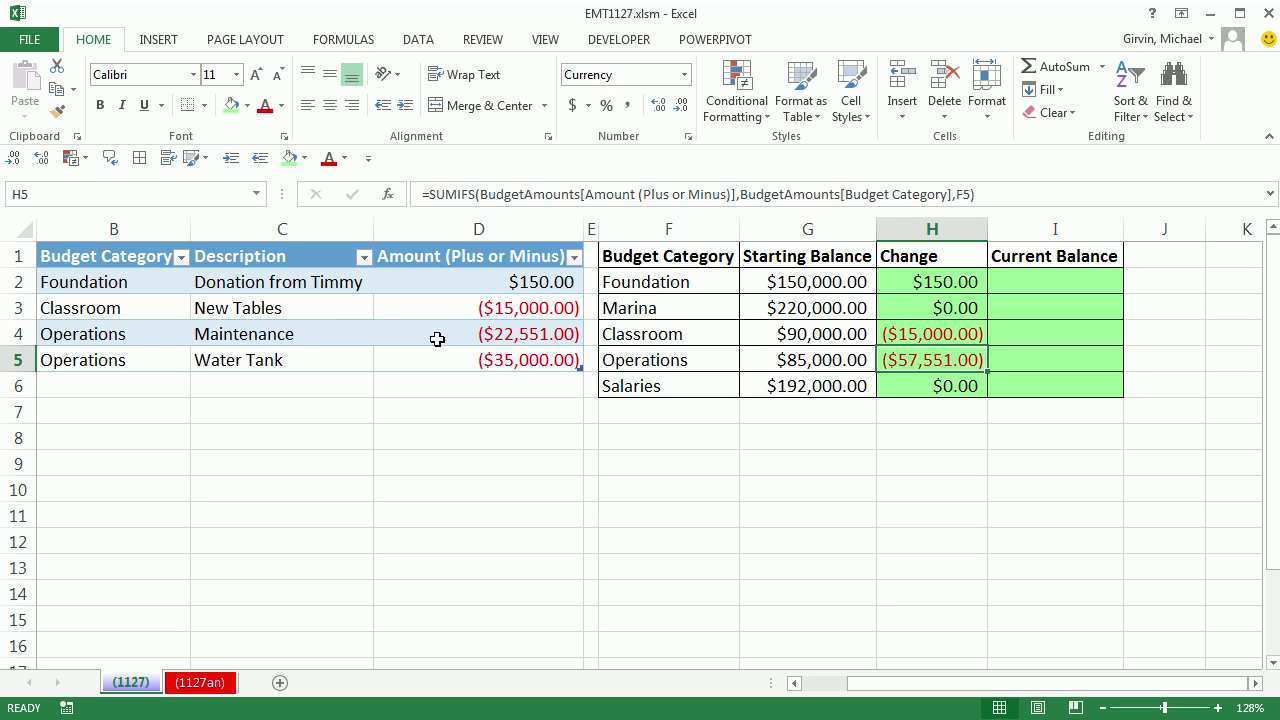
drag(460, 334, 463, 357)
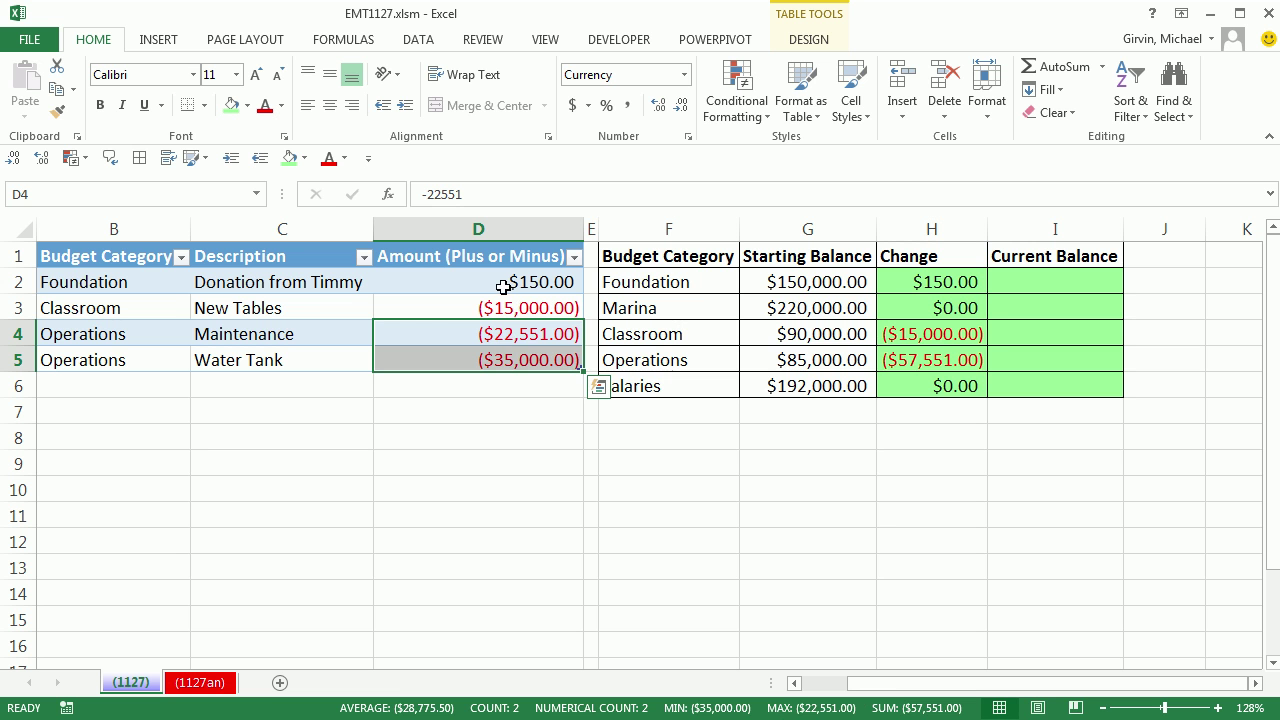
drag(503, 286, 508, 366)
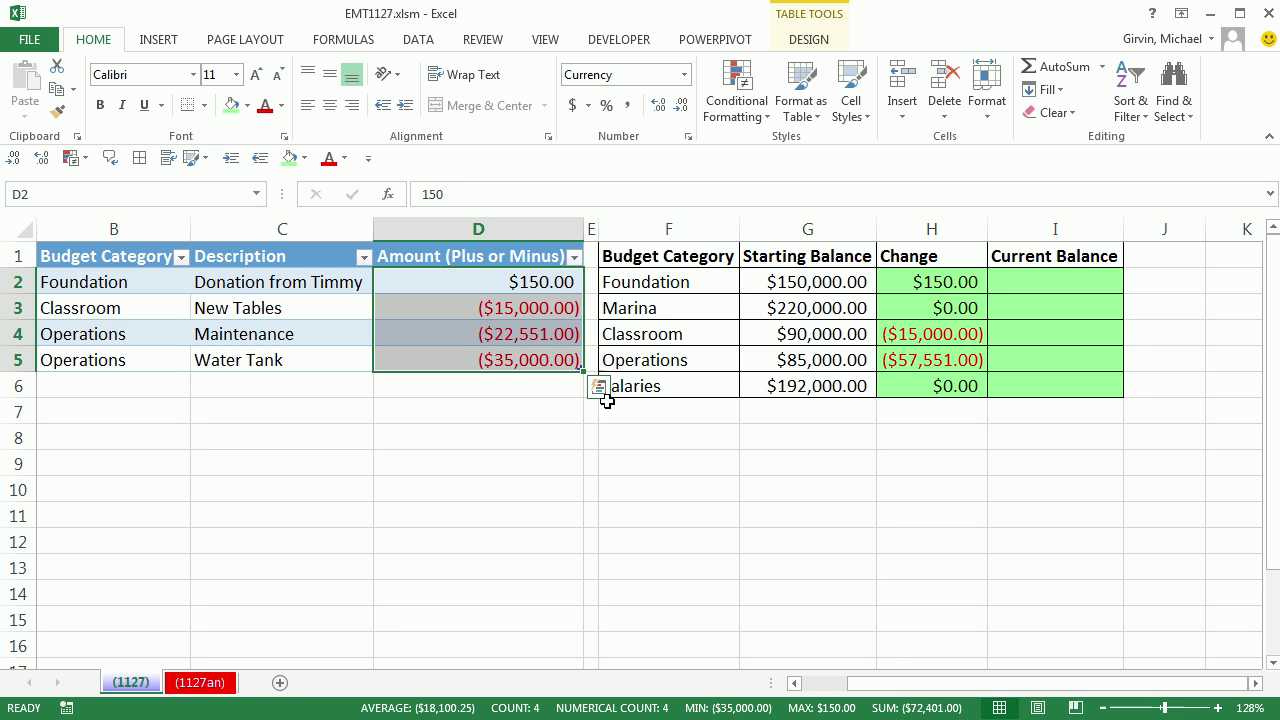
click(495, 303)
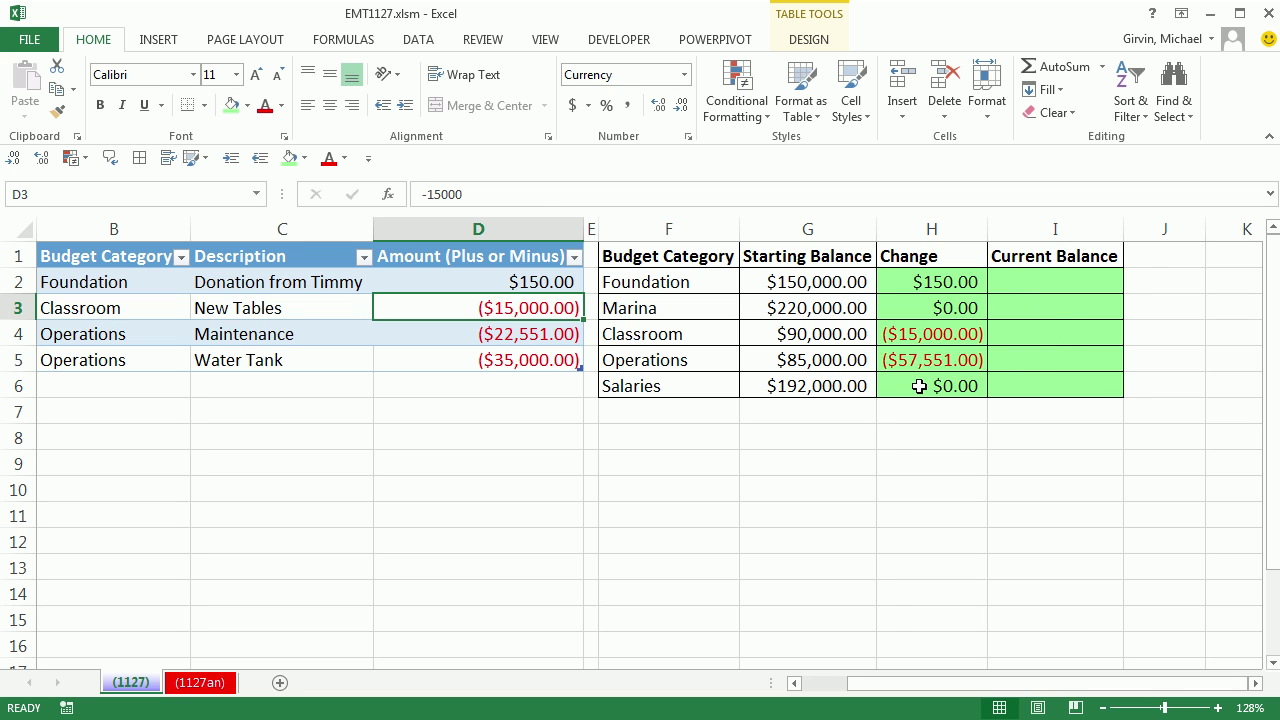
Enter the formula =G2+H2 in I2 for Foundation's current balance, keeping I2 selected.
click(1002, 282)
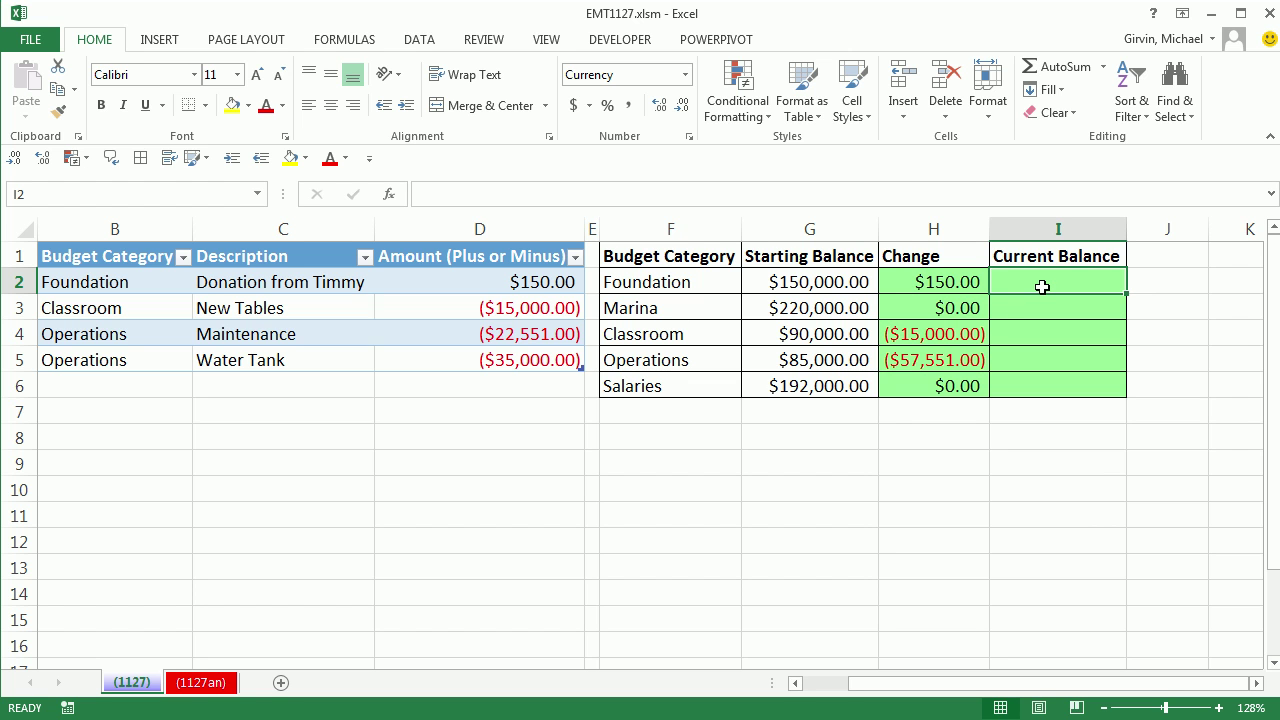
text(=)
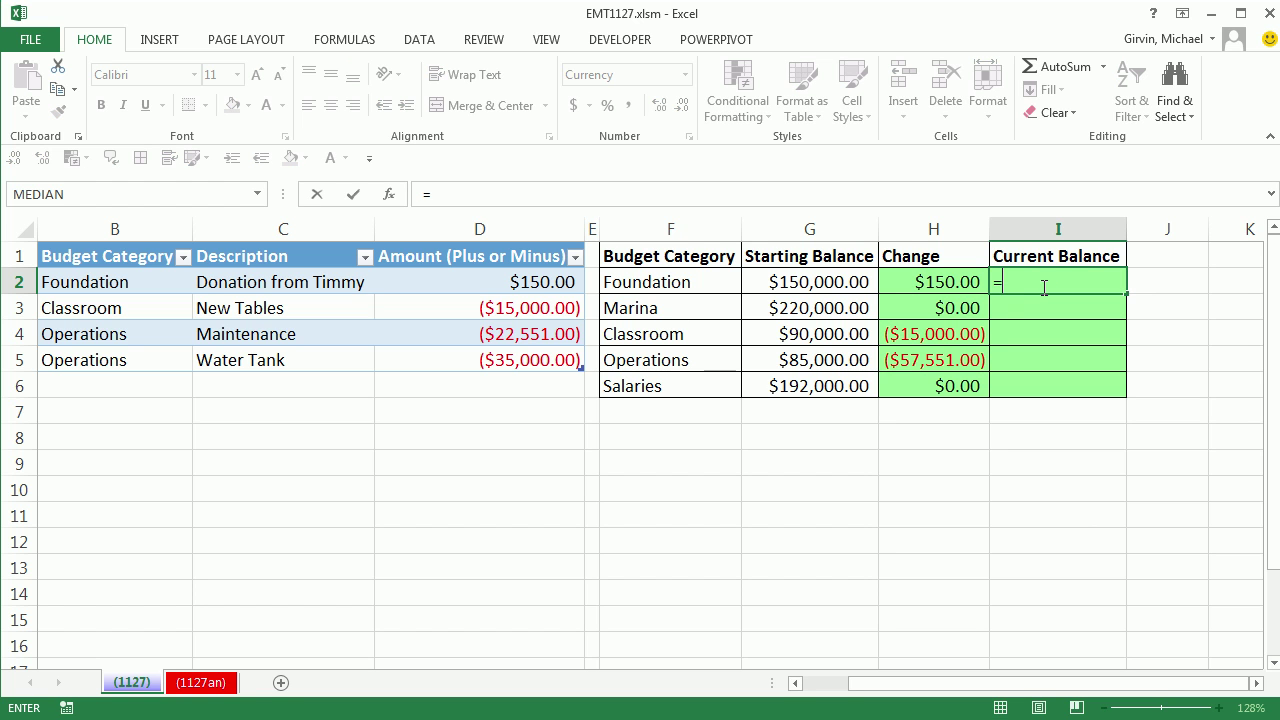
click(816, 282)
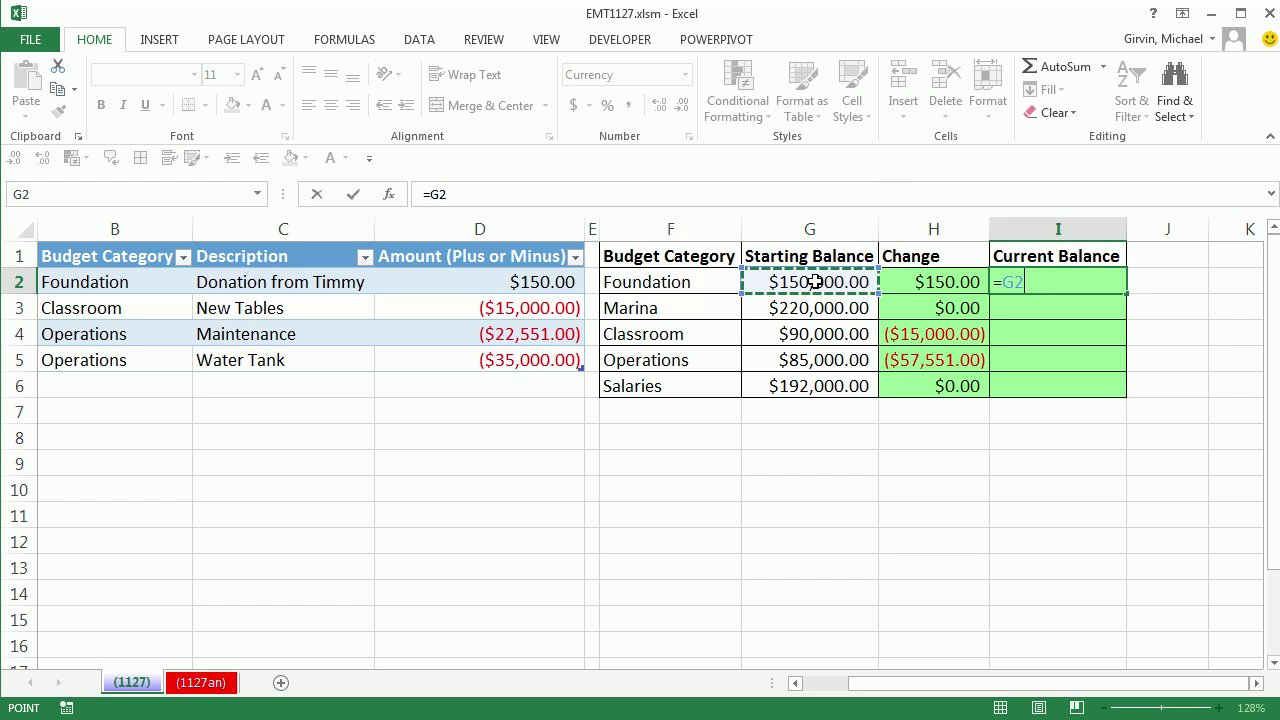
text(+)
click(922, 281)
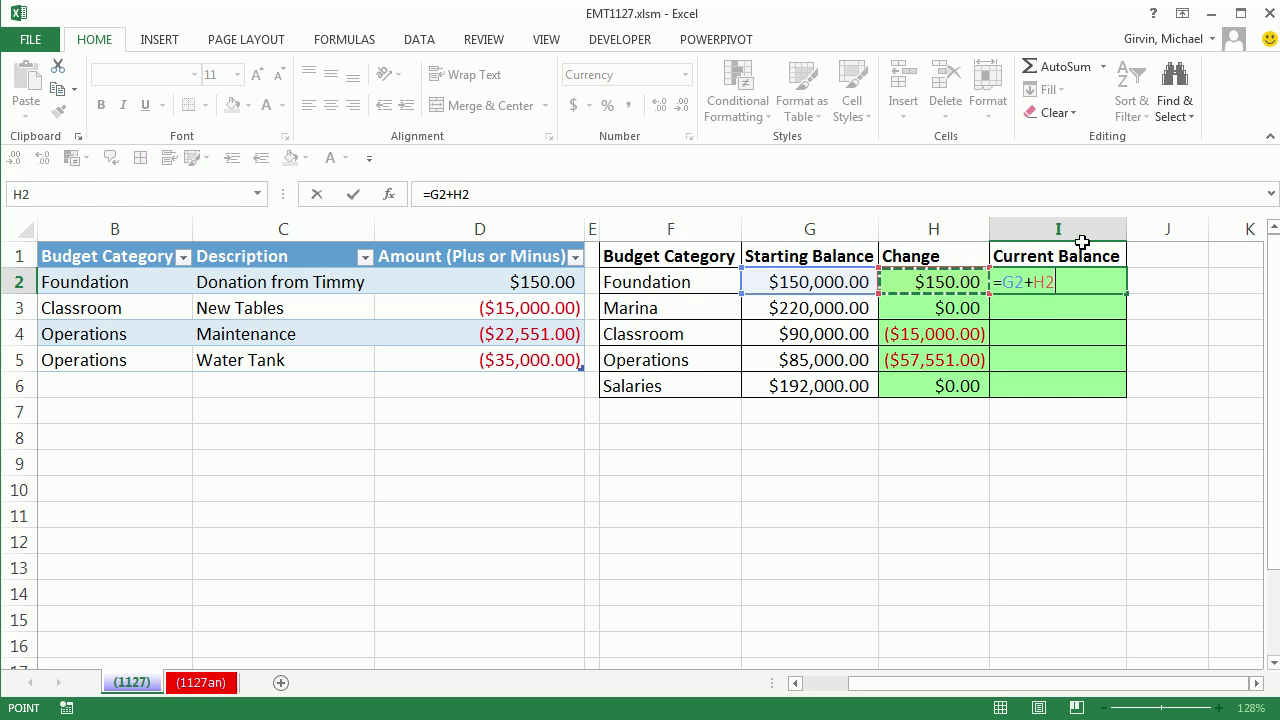
key(ctrl+Return)
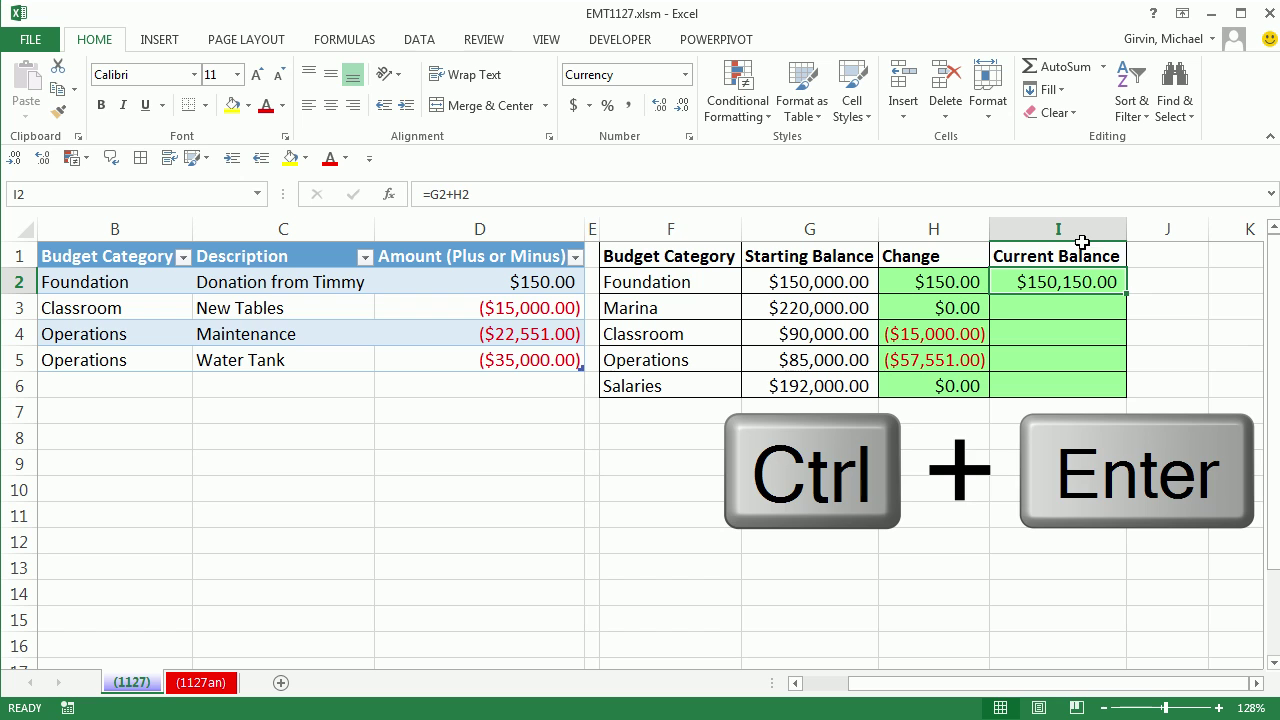
Copy the current balance formula from I2 down to I6 and check the cell references in I6.
double_click(1127, 294)
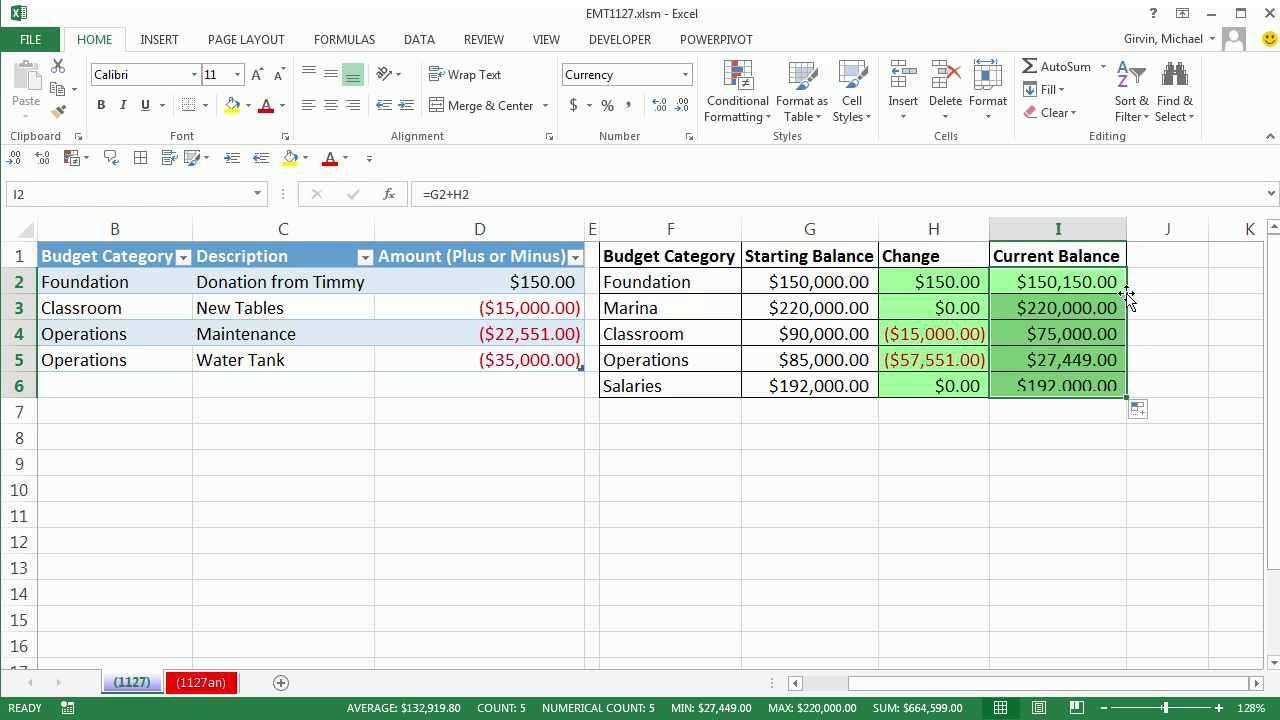
click(1033, 388)
key(F2)
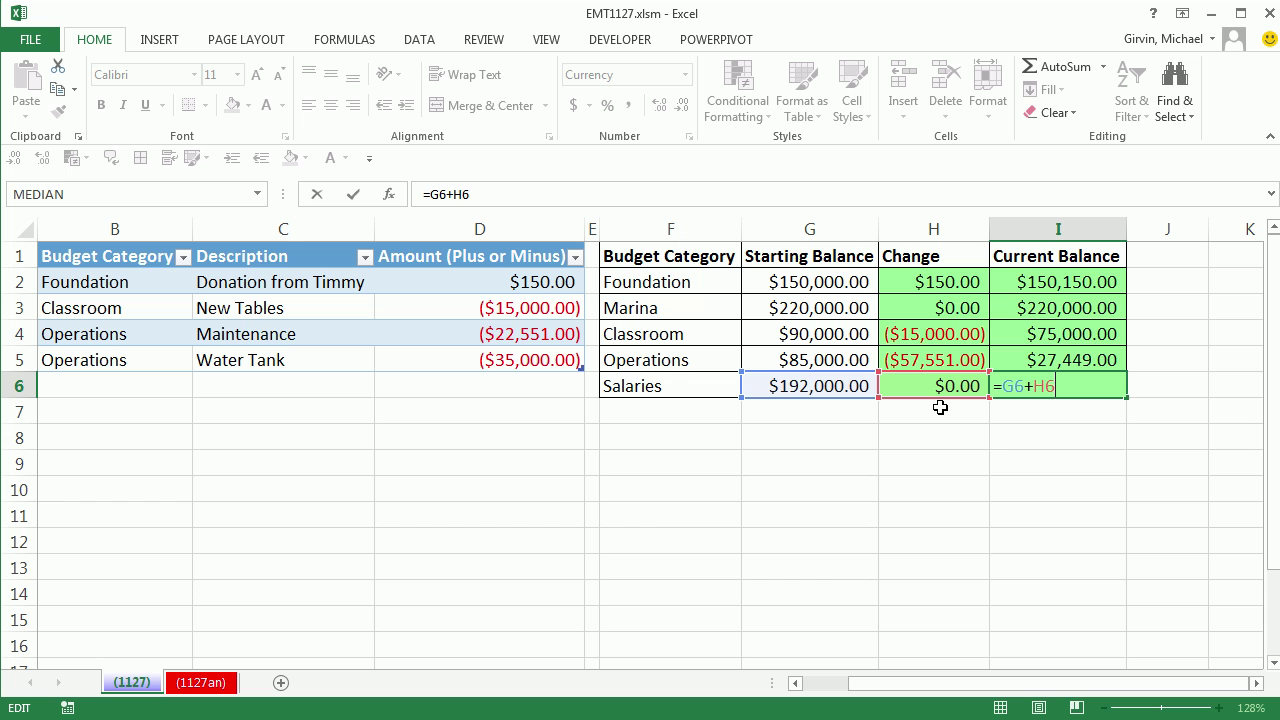
key(ctrl+Return)
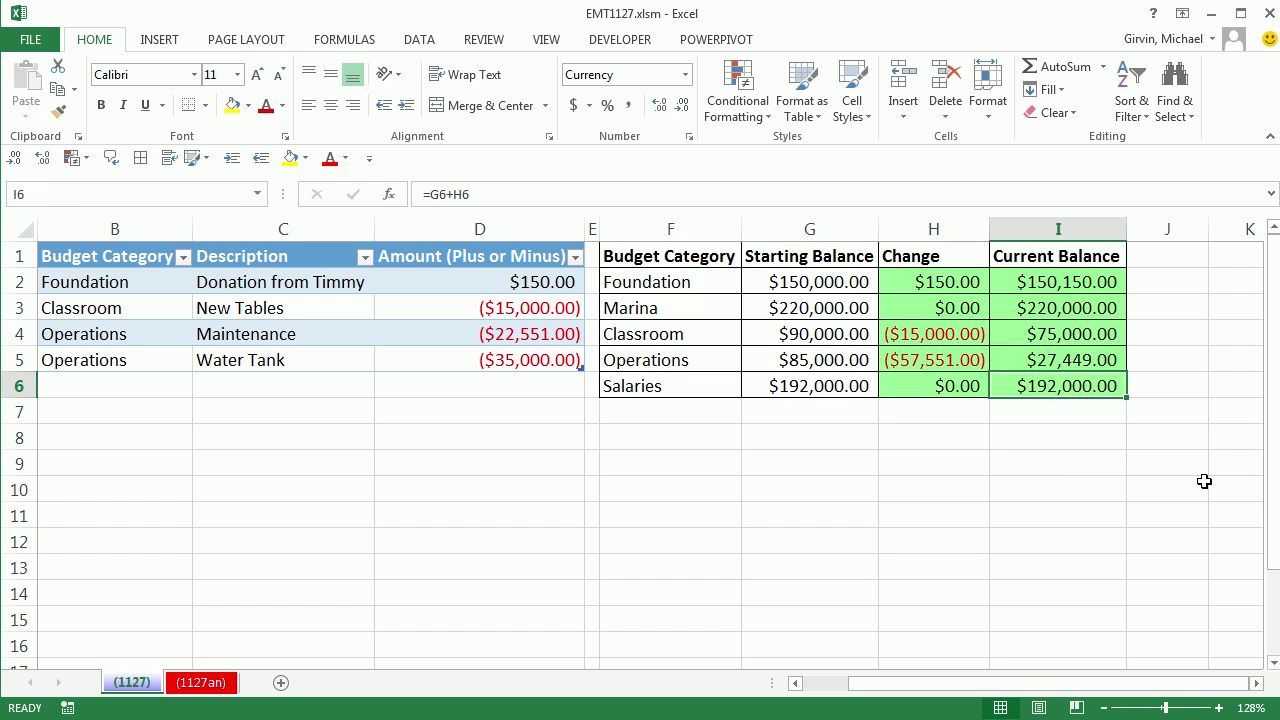
Add a transaction in row 6 with date 6/2, category Classroom, description New Paper and amount -150, and extend the table to row 7.
click(541, 358)
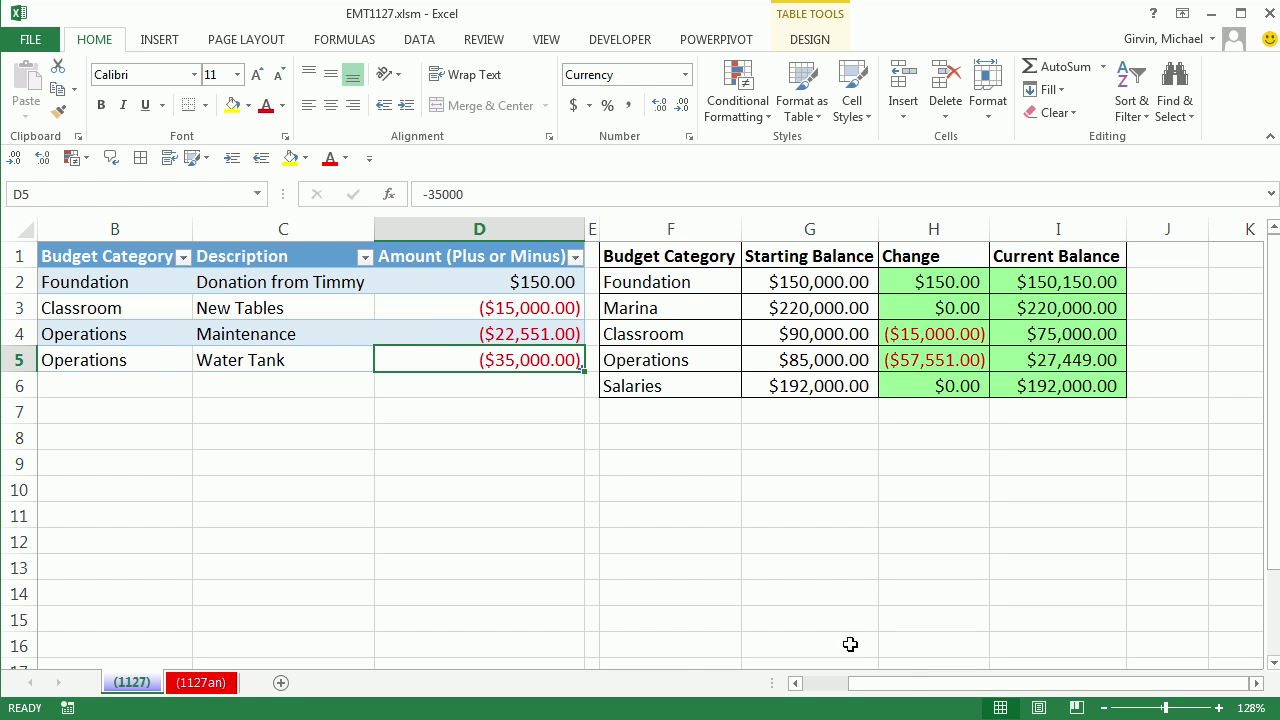
drag(903, 686, 858, 686)
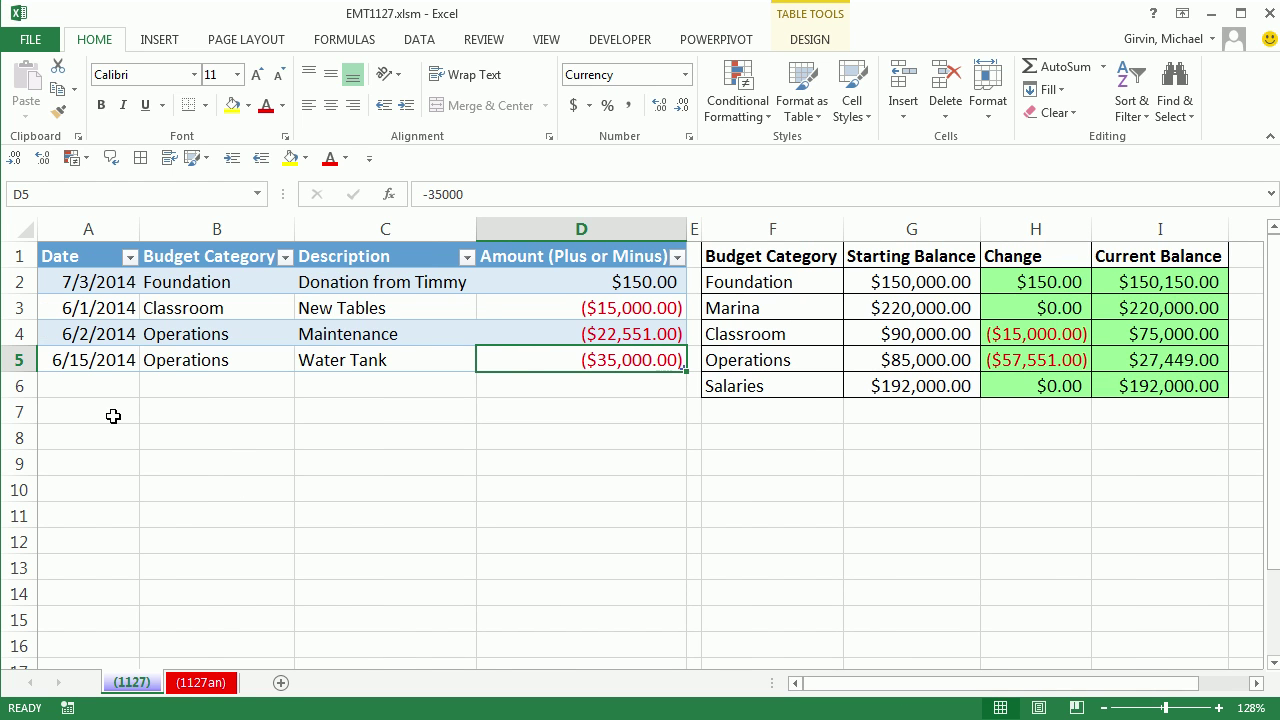
click(66, 387)
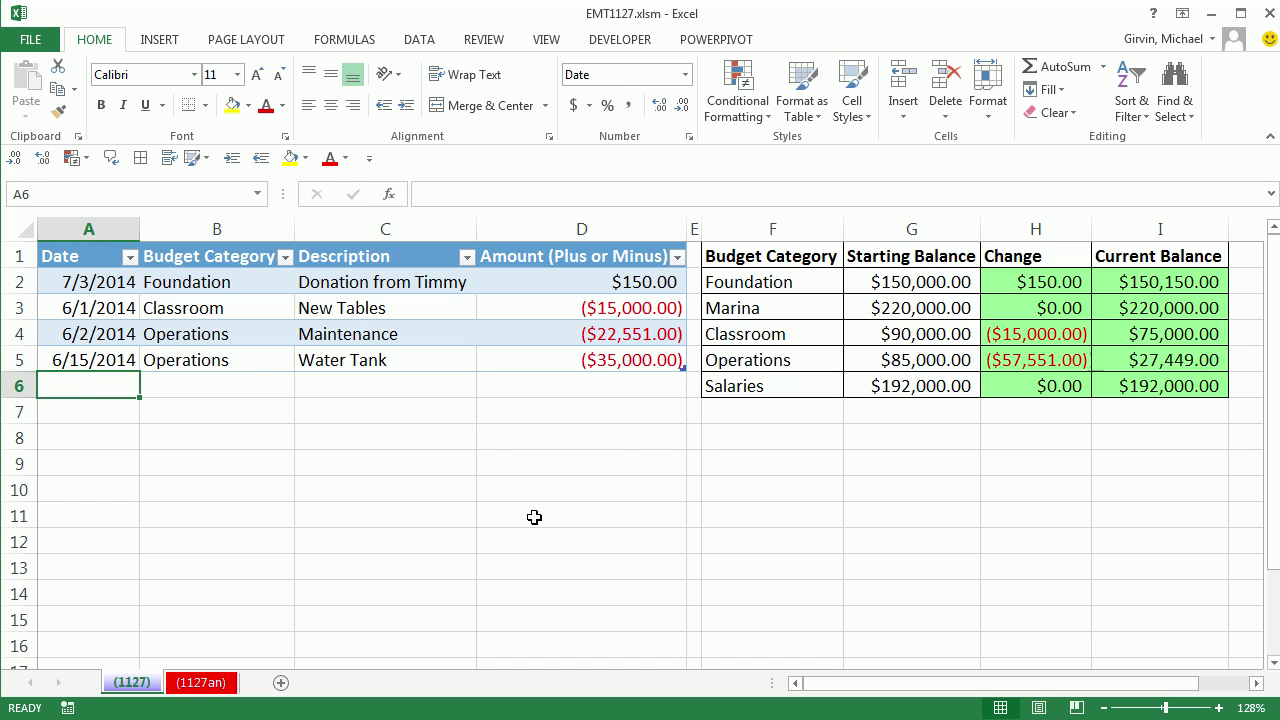
text(6)
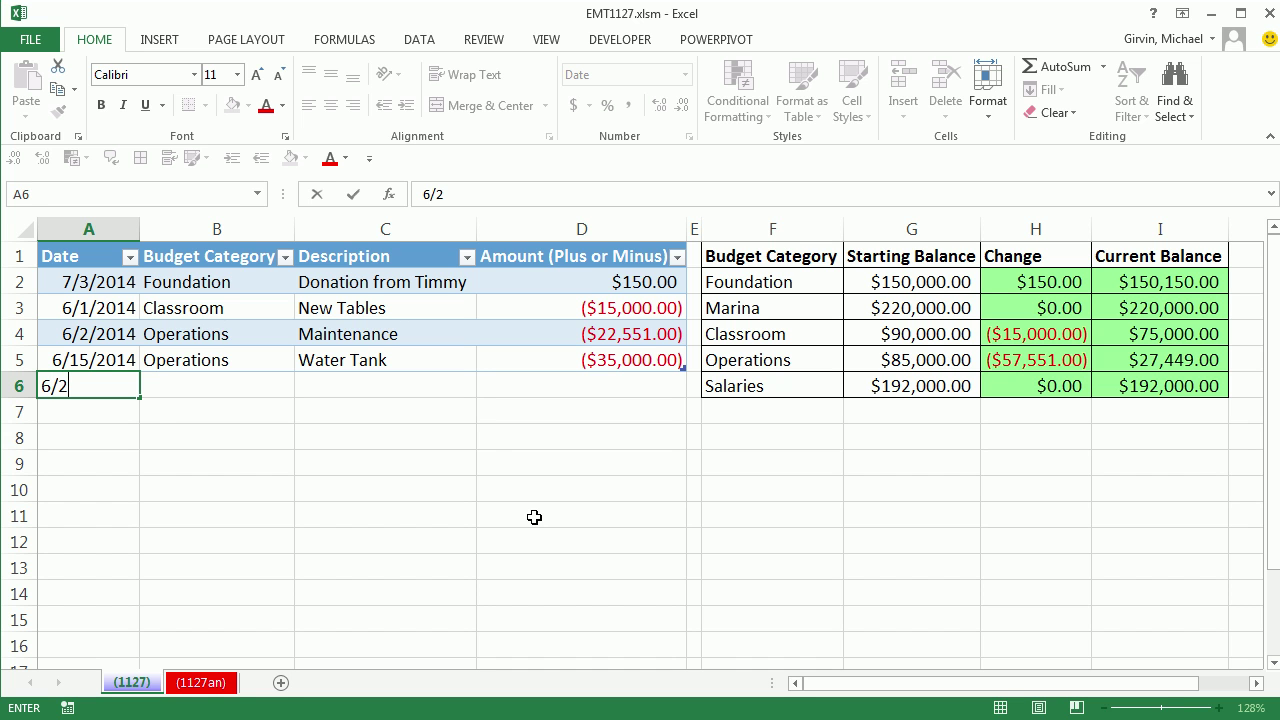
text(/2)
key(Tab)
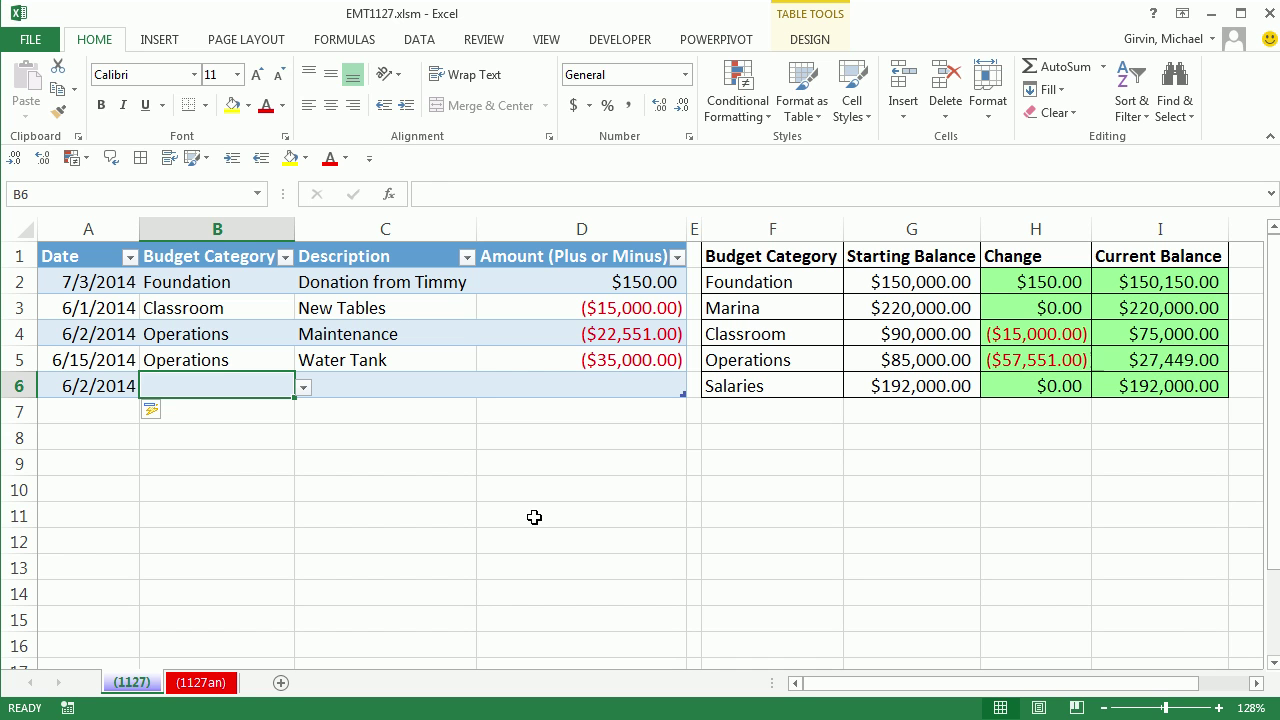
text(classroom)
key(Tab)
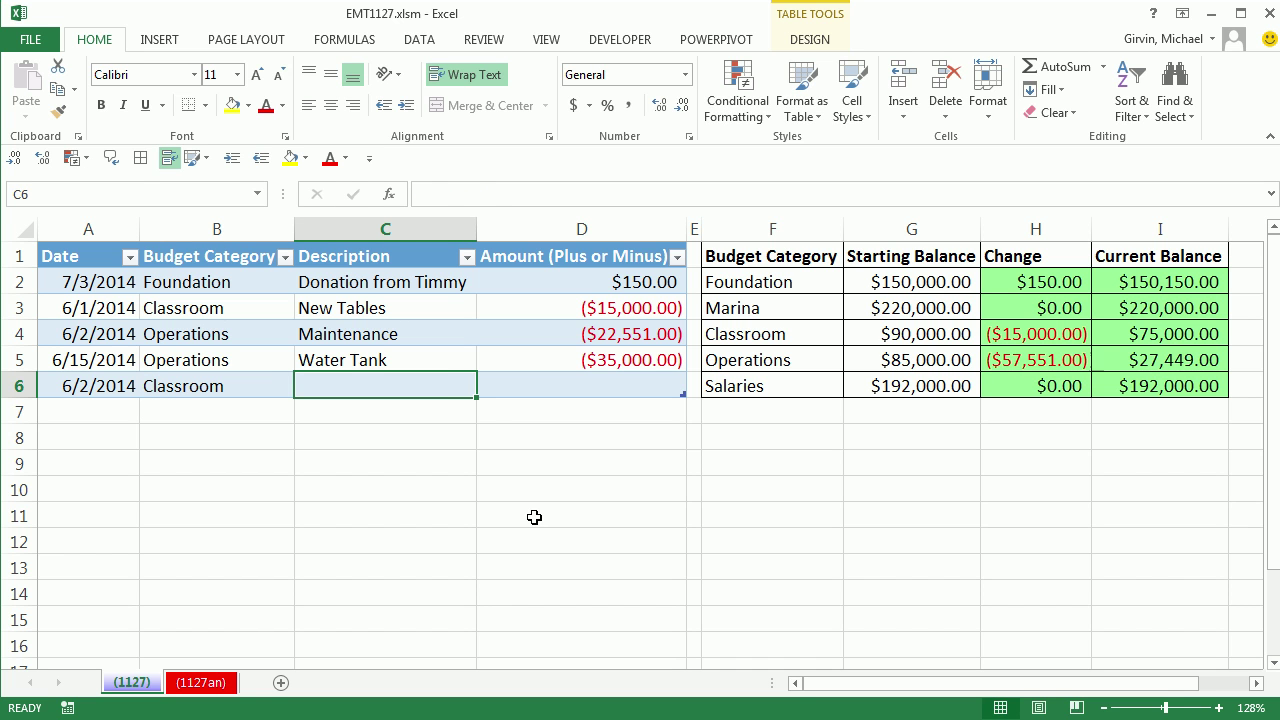
text(New Paper)
key(Tab)
text(-1)
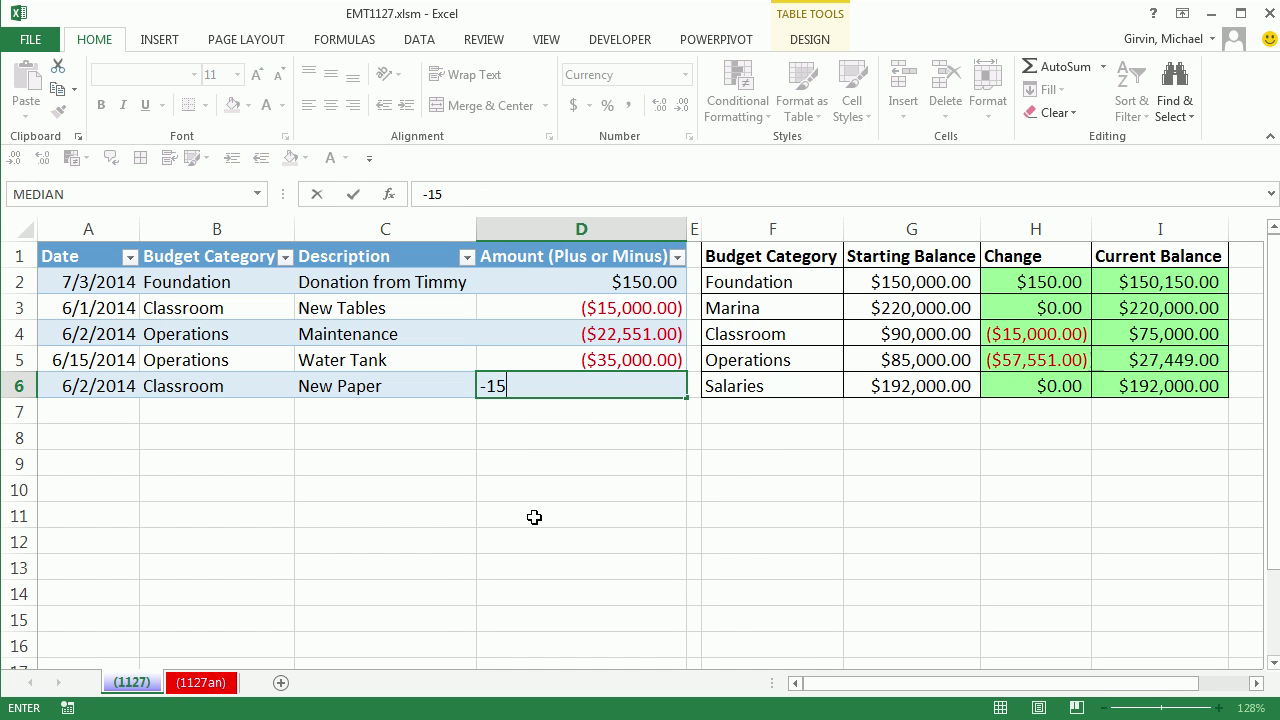
key(Return)
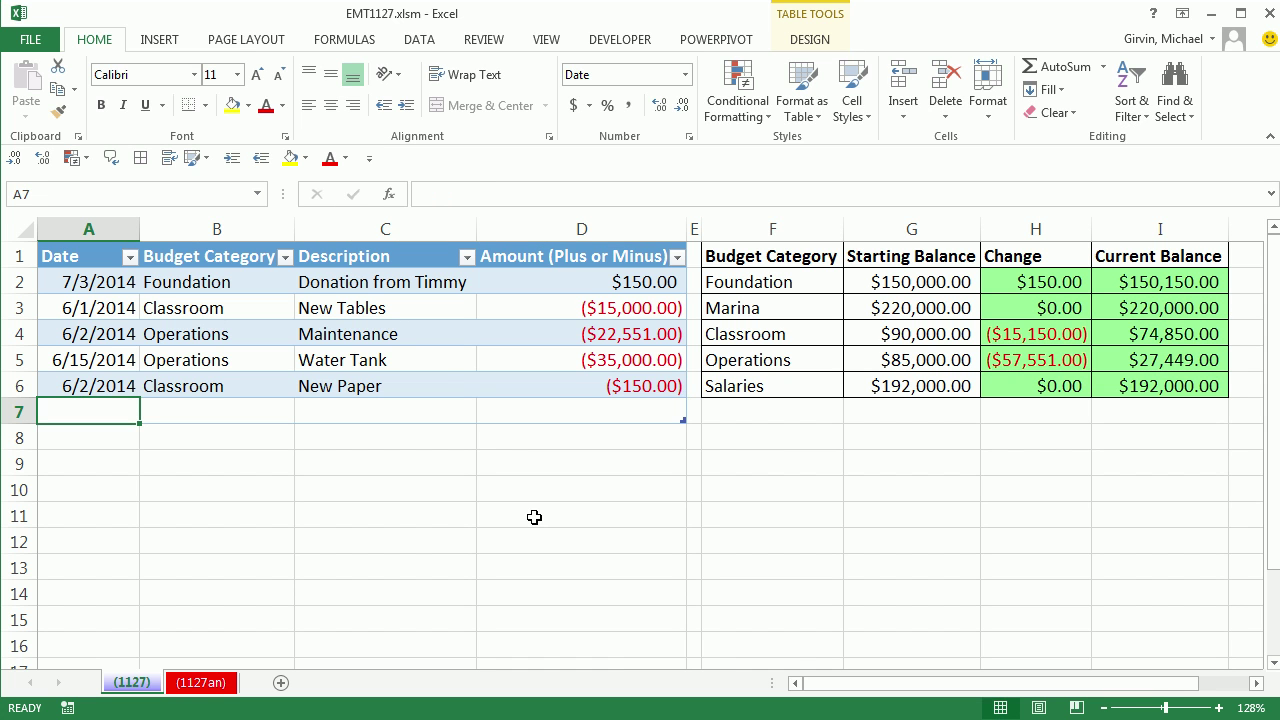
Fill row 7 with date 5/2, category Foundation, a "Donation from" description ending in the donor's first name, and amount 500.
text(5/)
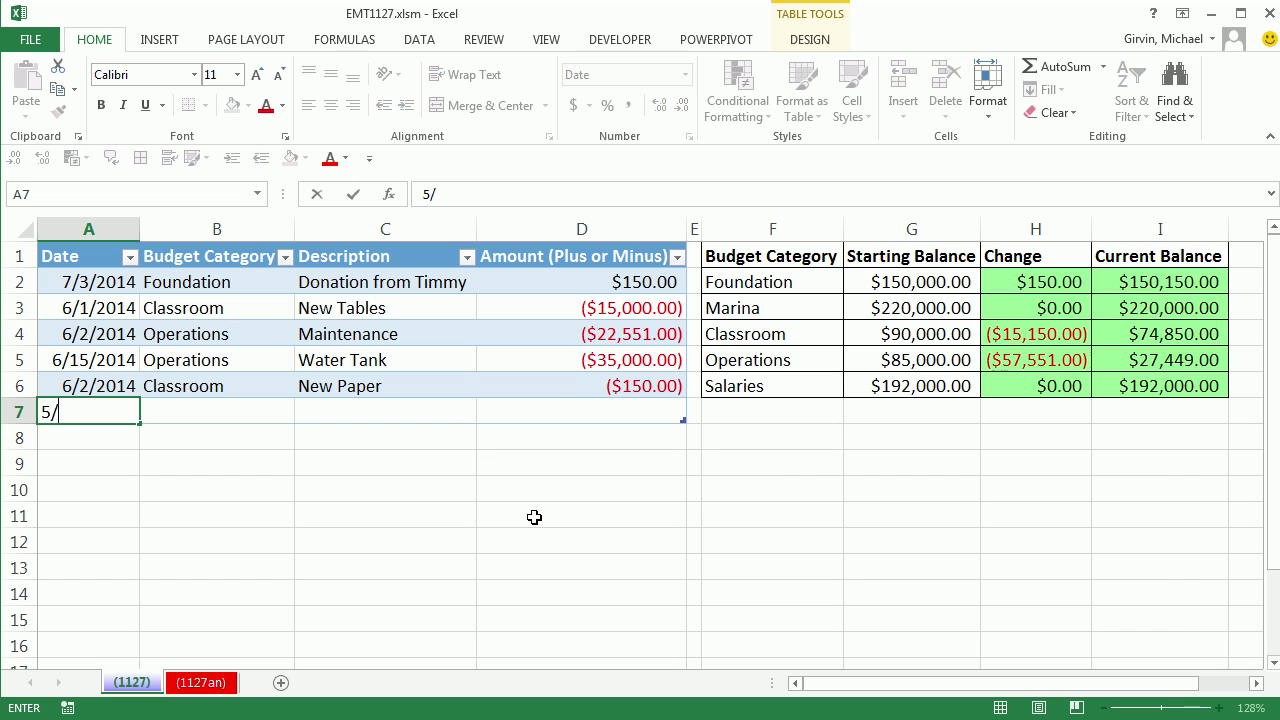
text(2)
key(Tab)
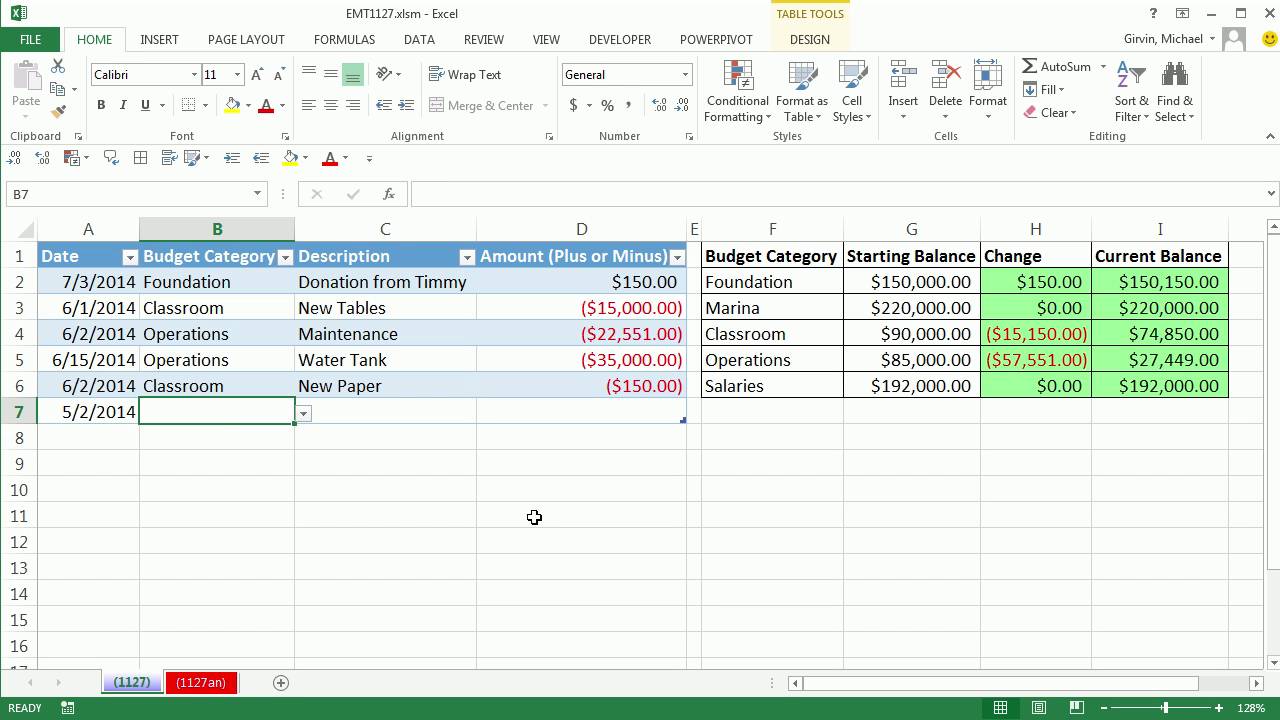
text(f)
key(Tab)
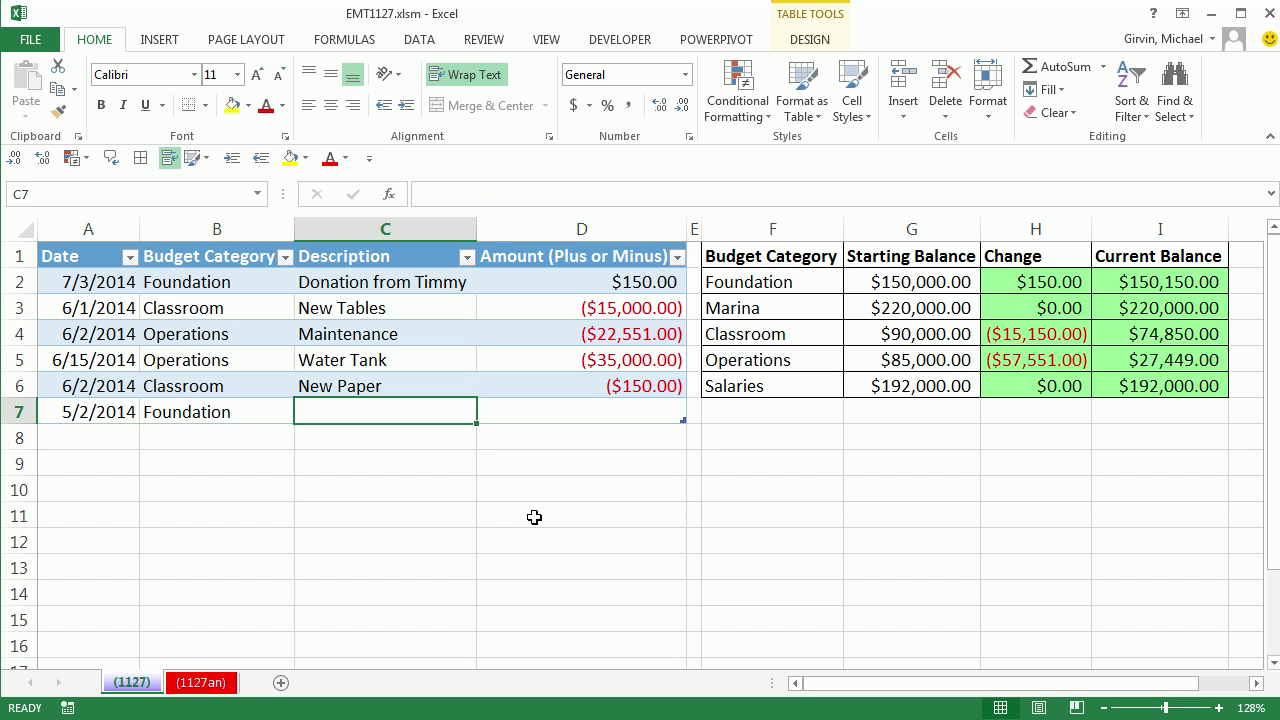
text(Donation from Timmy)
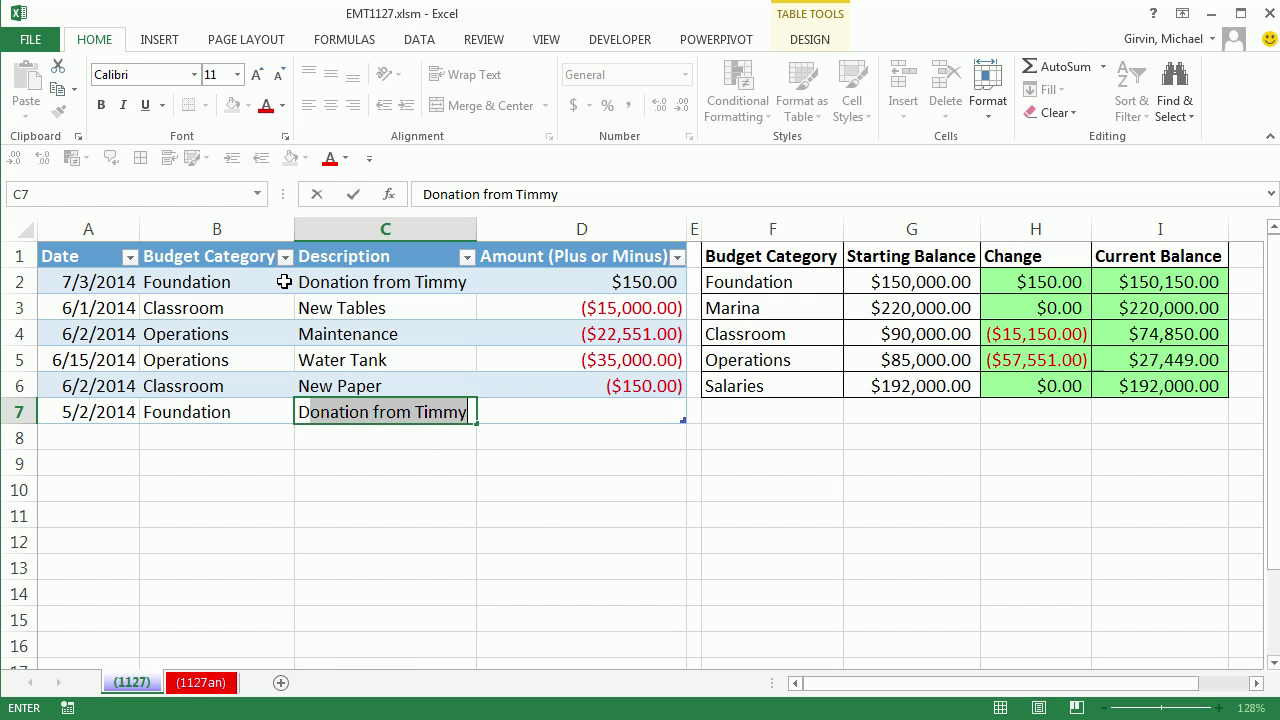
double_click(445, 410)
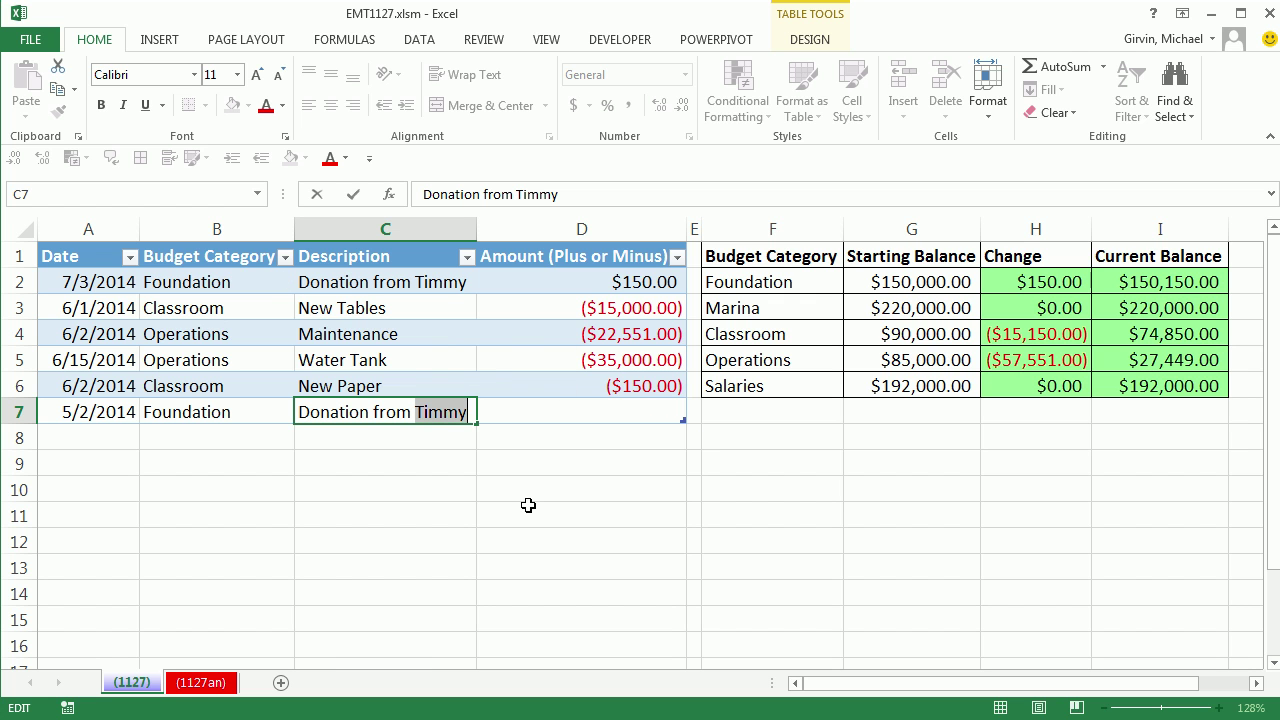
text(Sue)
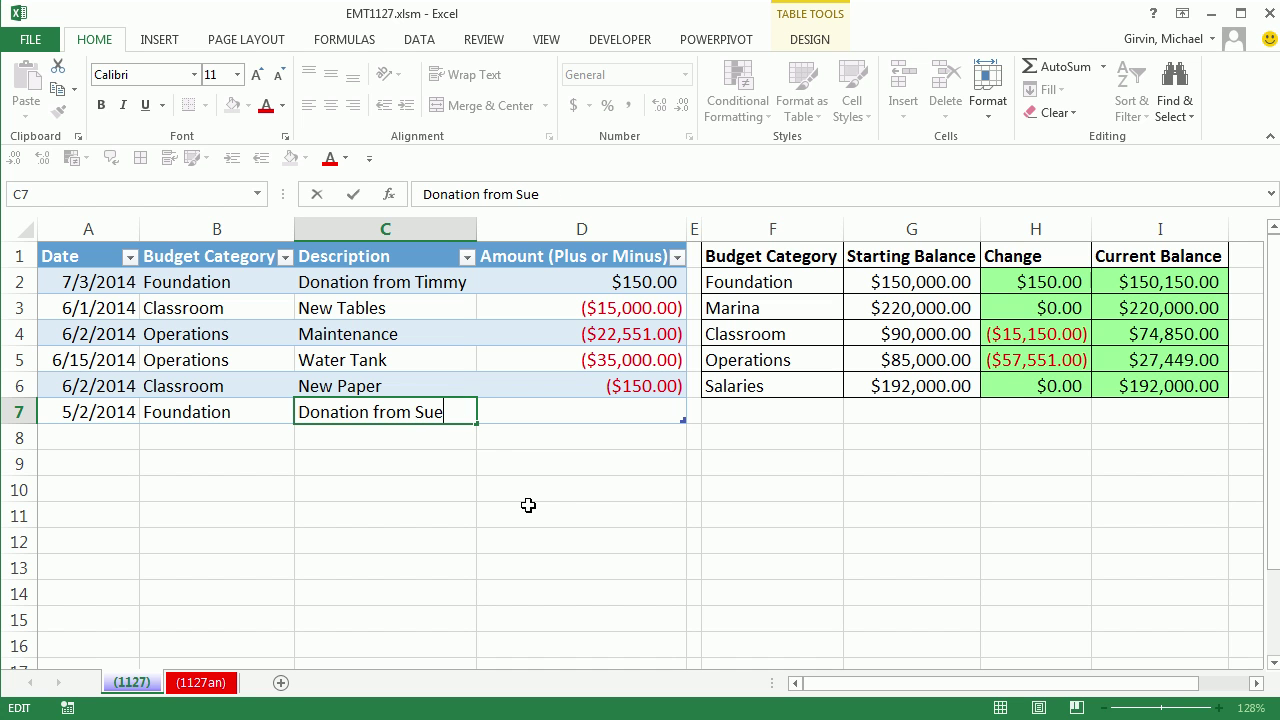
key(Tab)
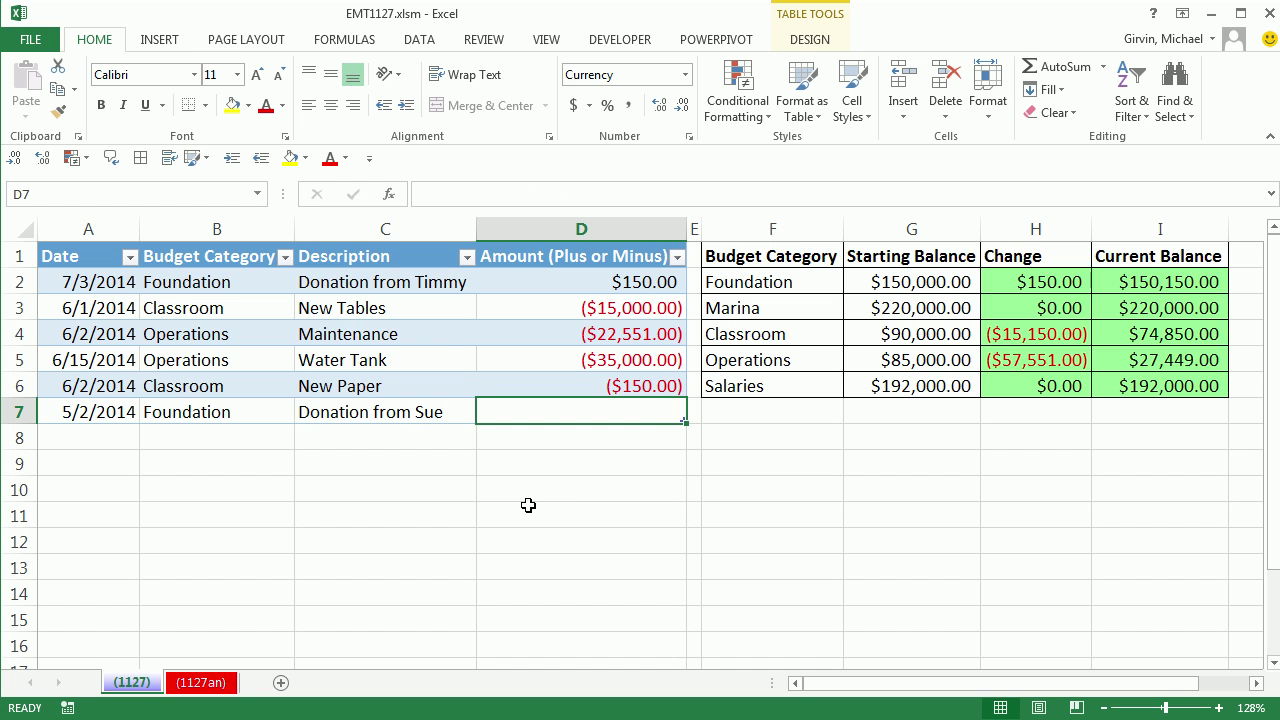
text(500)
key(ctrl+Return)
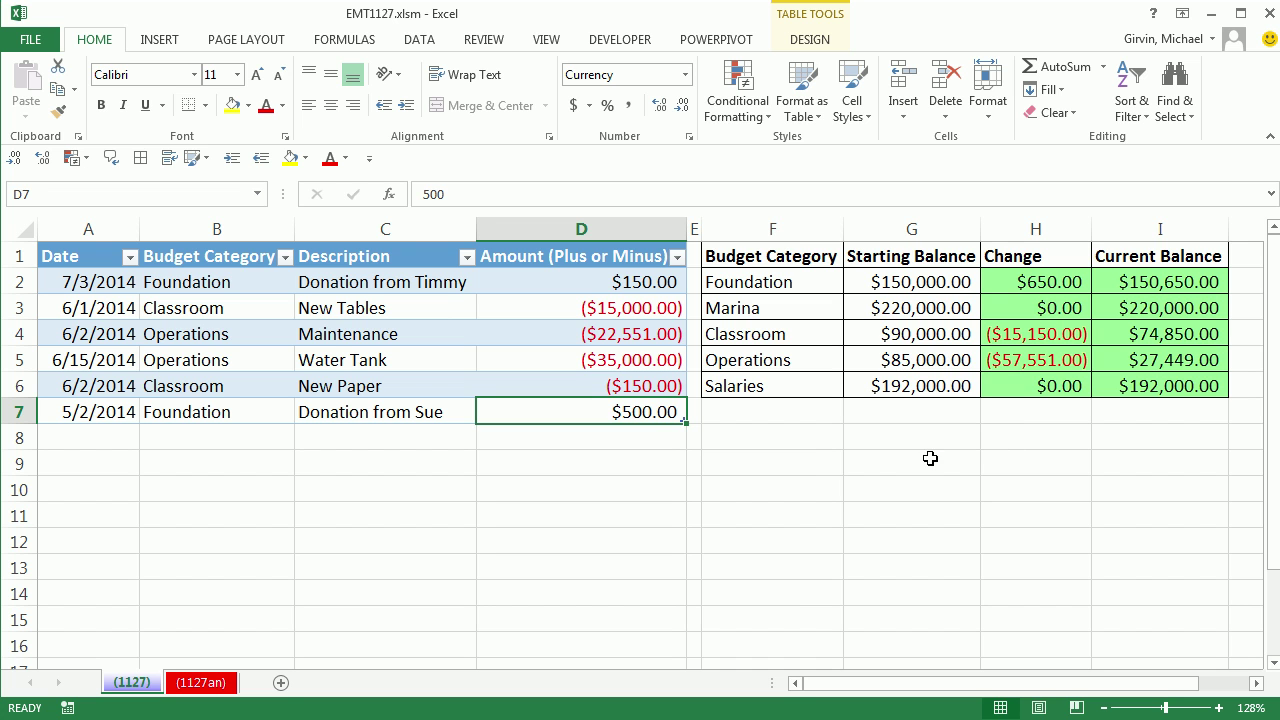
Preview both printed pages of the sheet to see how the two tables split, and return to the sheet.
click(809, 465)
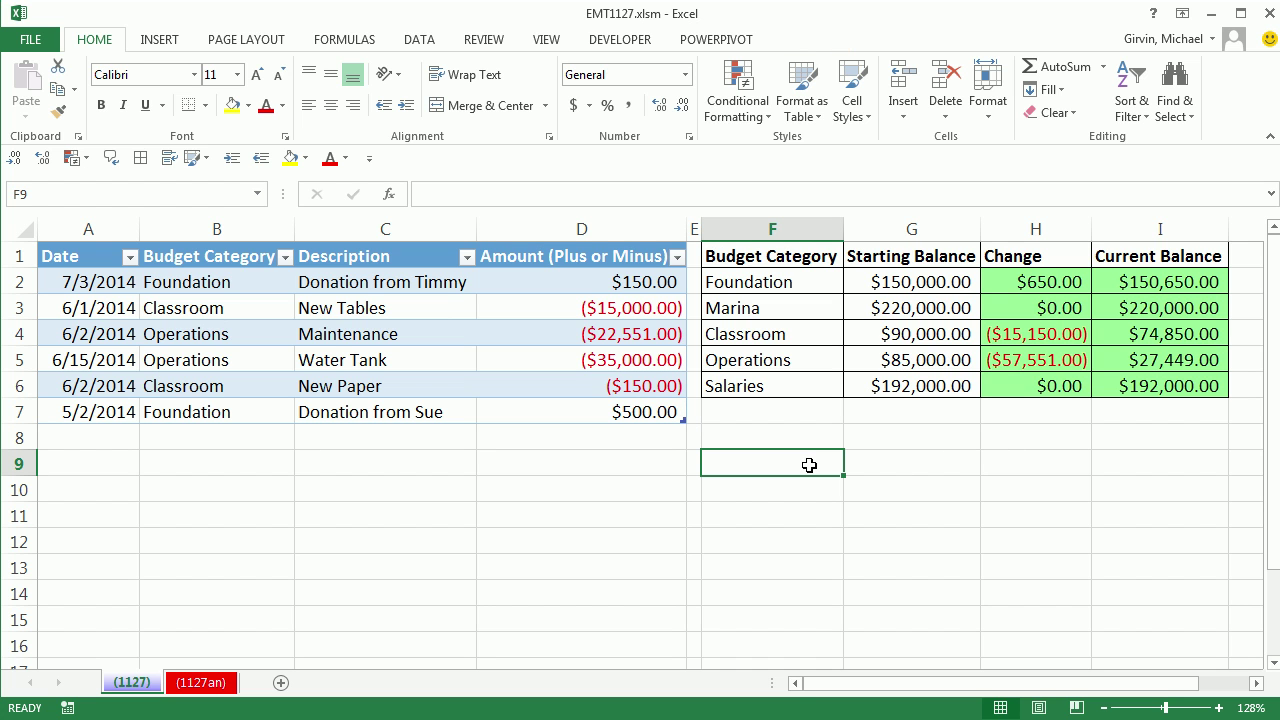
key(ctrl+p)
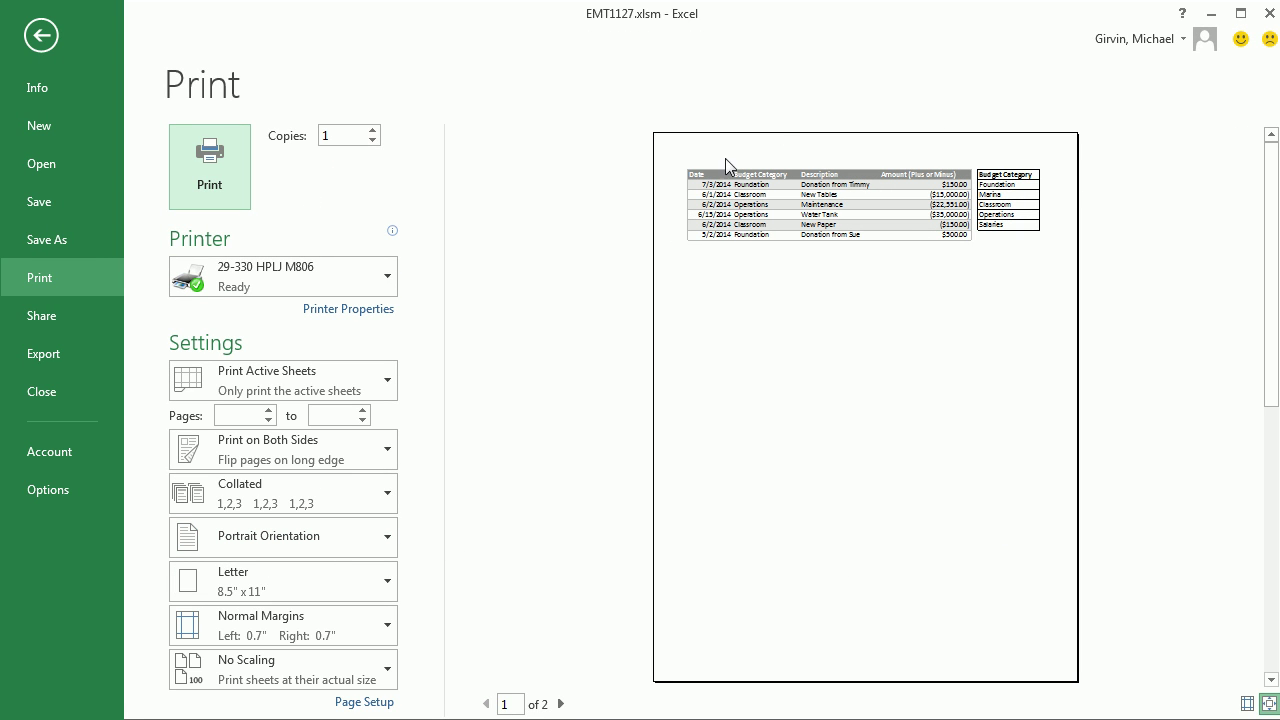
click(561, 704)
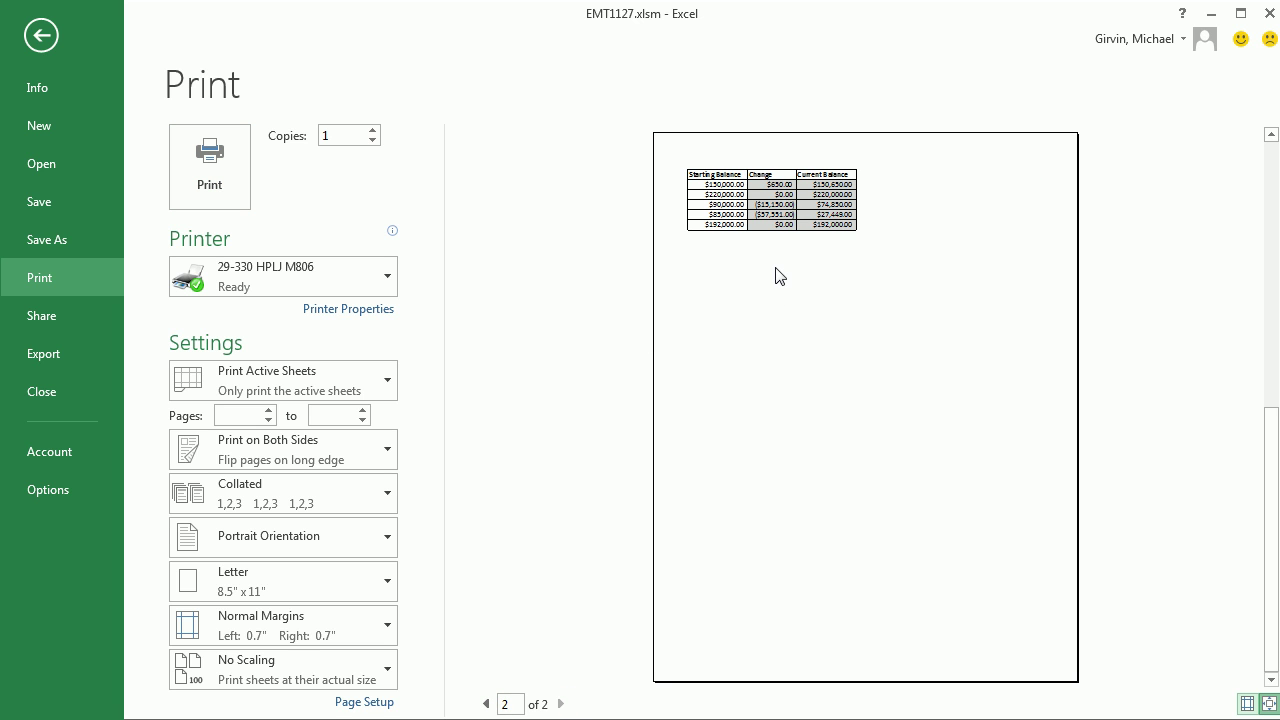
key(Escape)
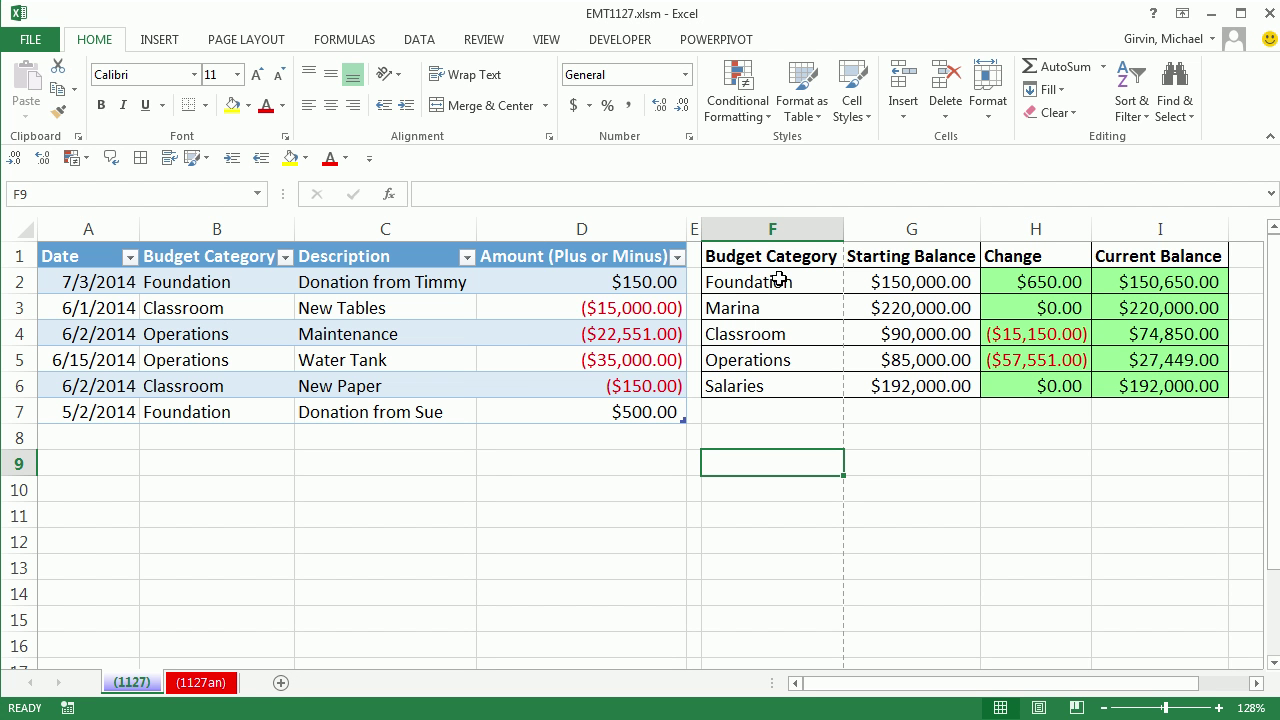
drag(740, 256, 1150, 390)
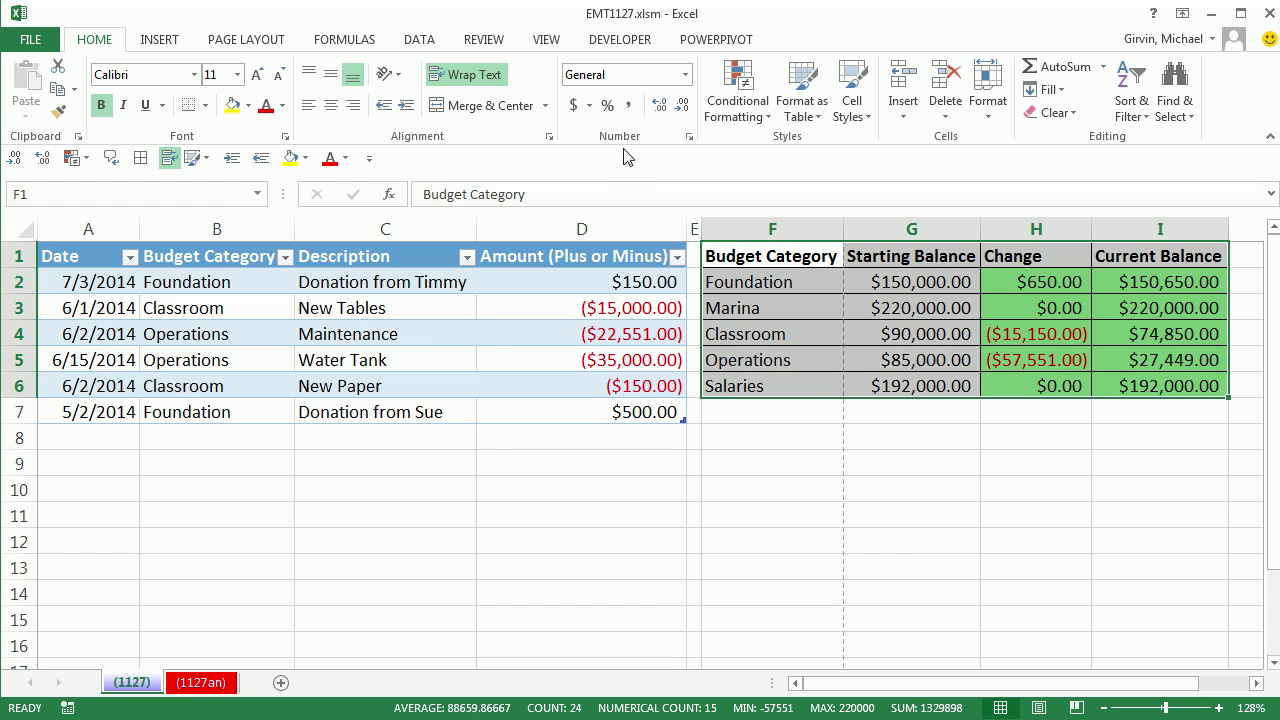
click(799, 453)
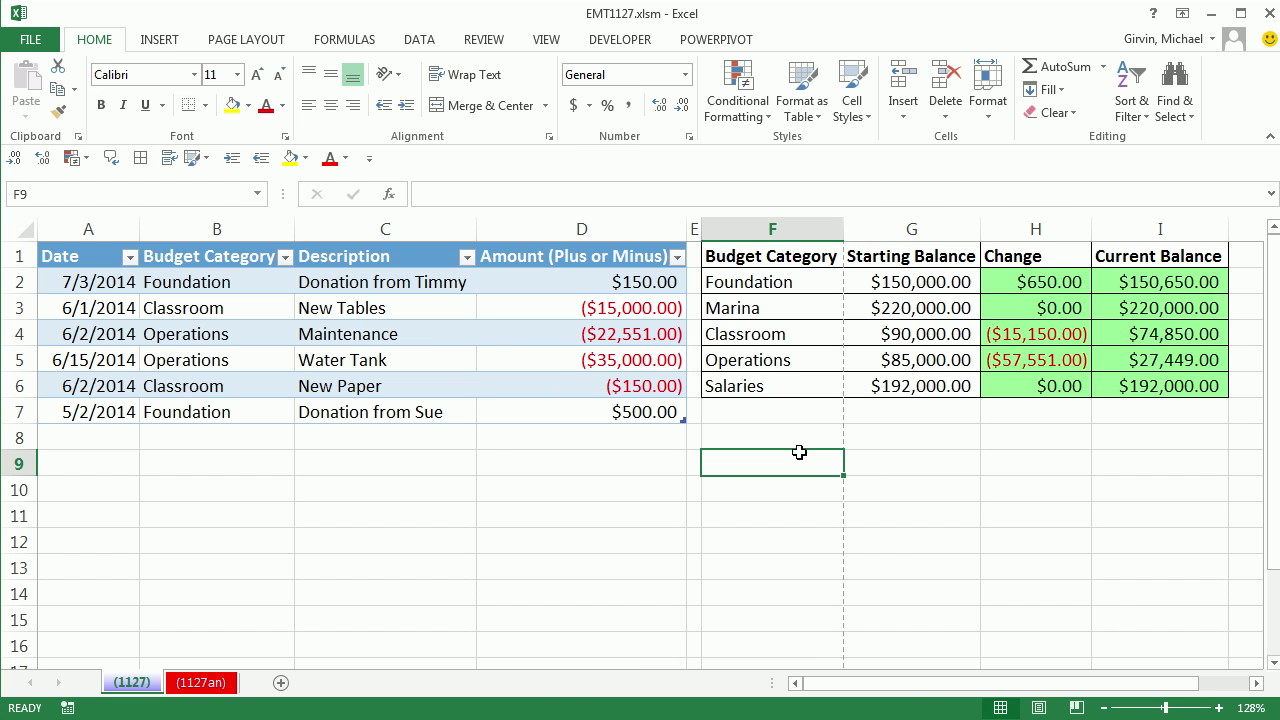
click(256, 42)
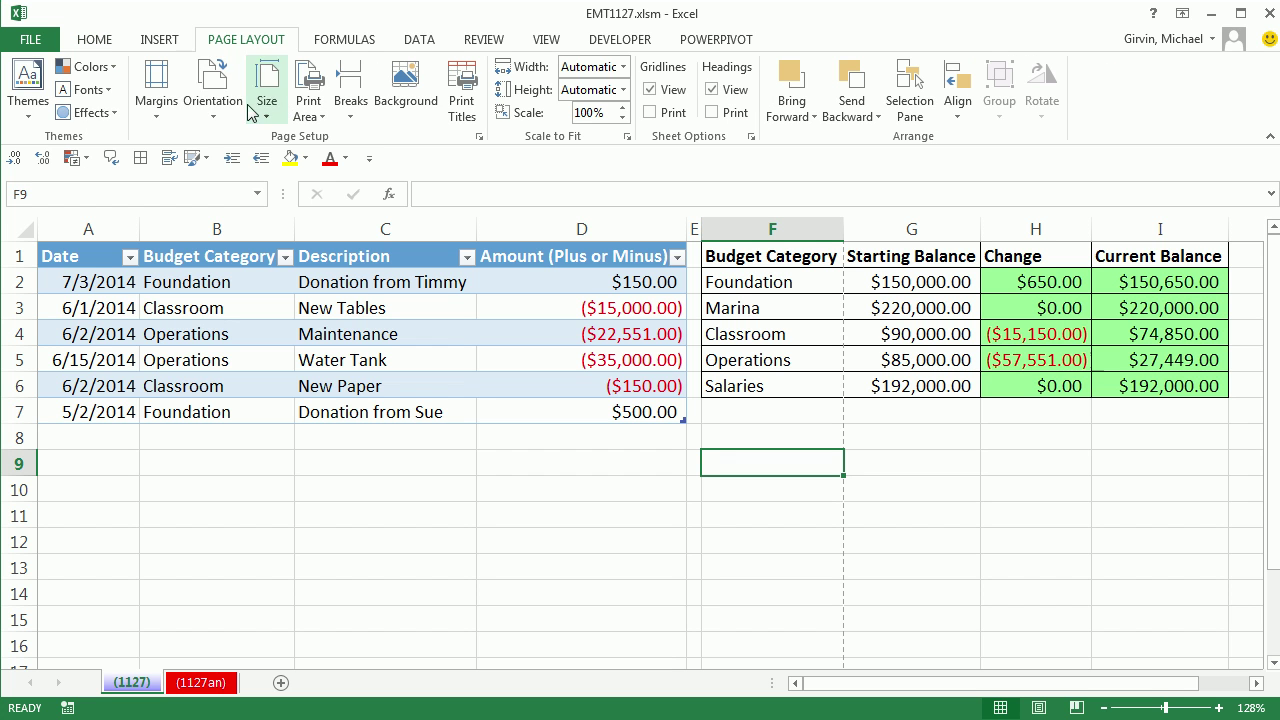
click(479, 138)
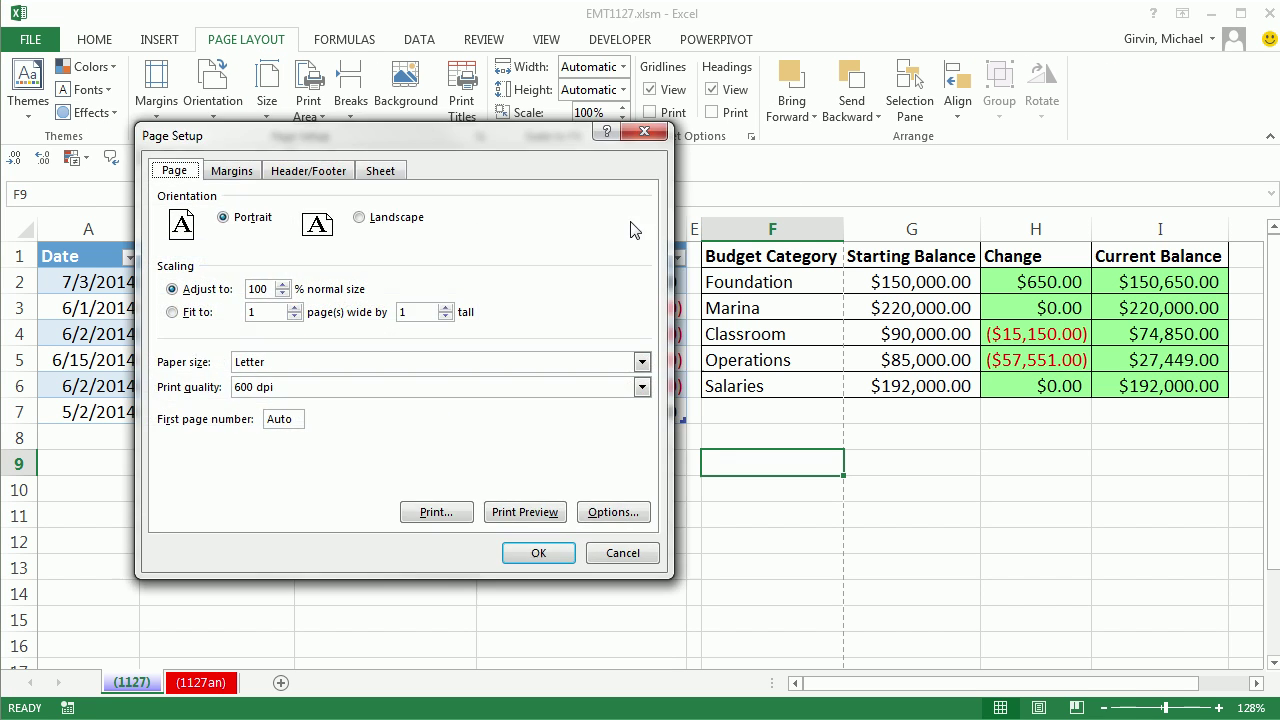
click(645, 133)
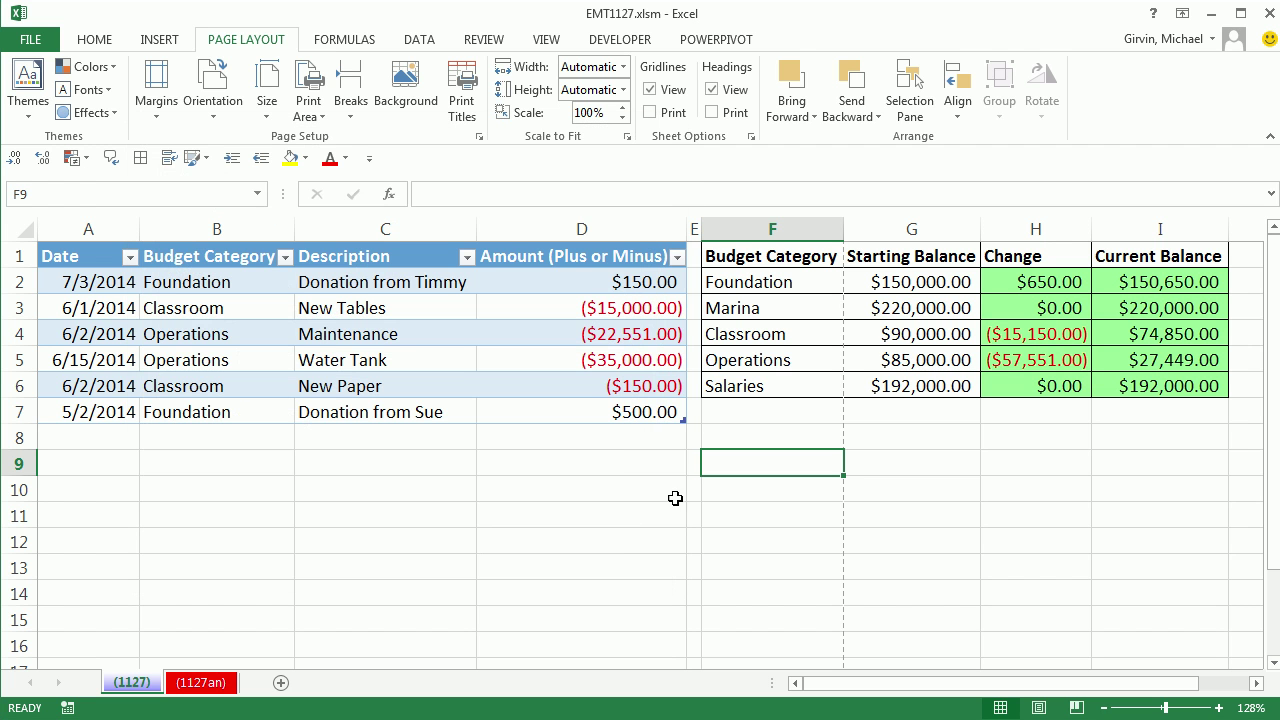
Set up the page in landscape orientation at 150% of normal size, centered horizontally between the margins.
key(alt)
key(p)
key(s)
key(p)
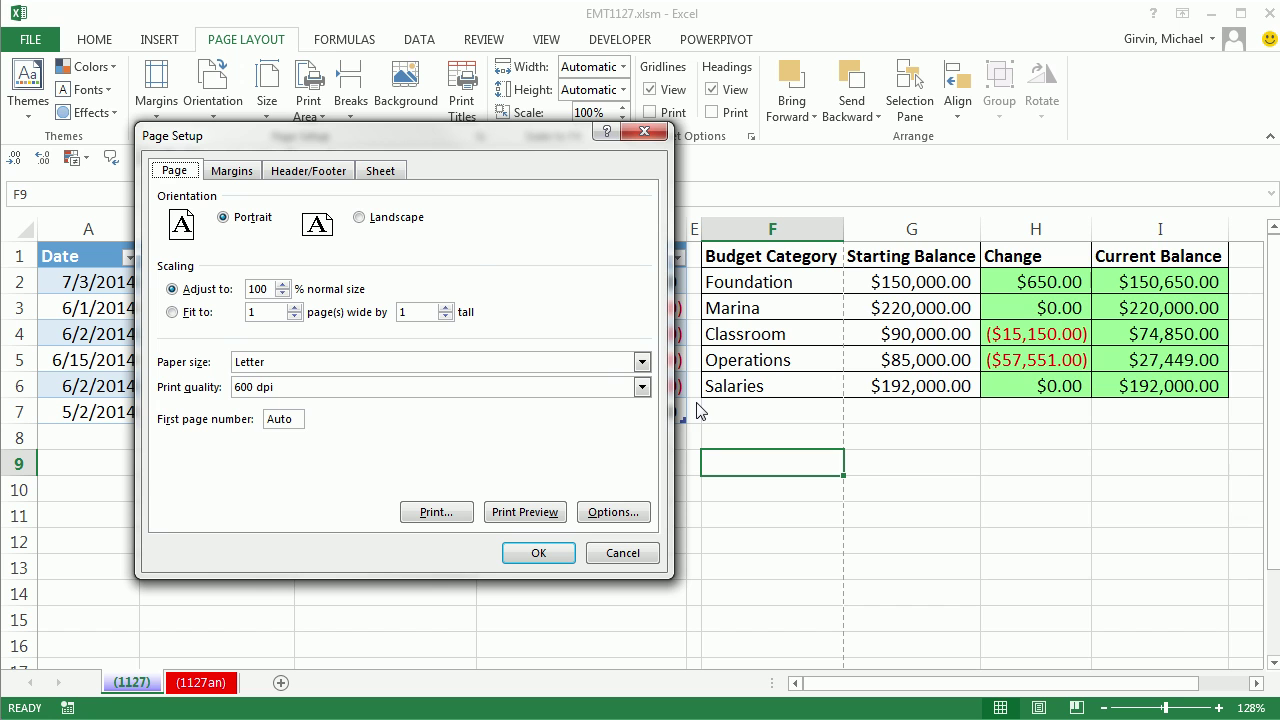
click(360, 218)
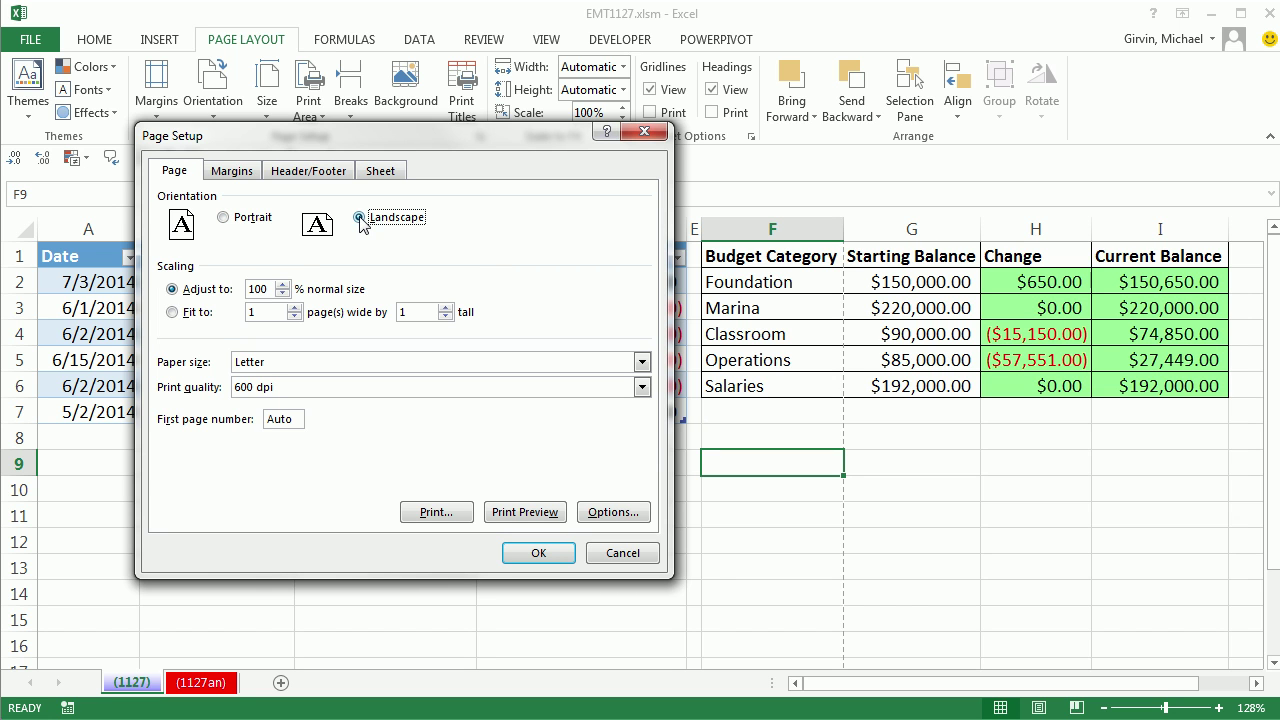
click(285, 285)
click(284, 285)
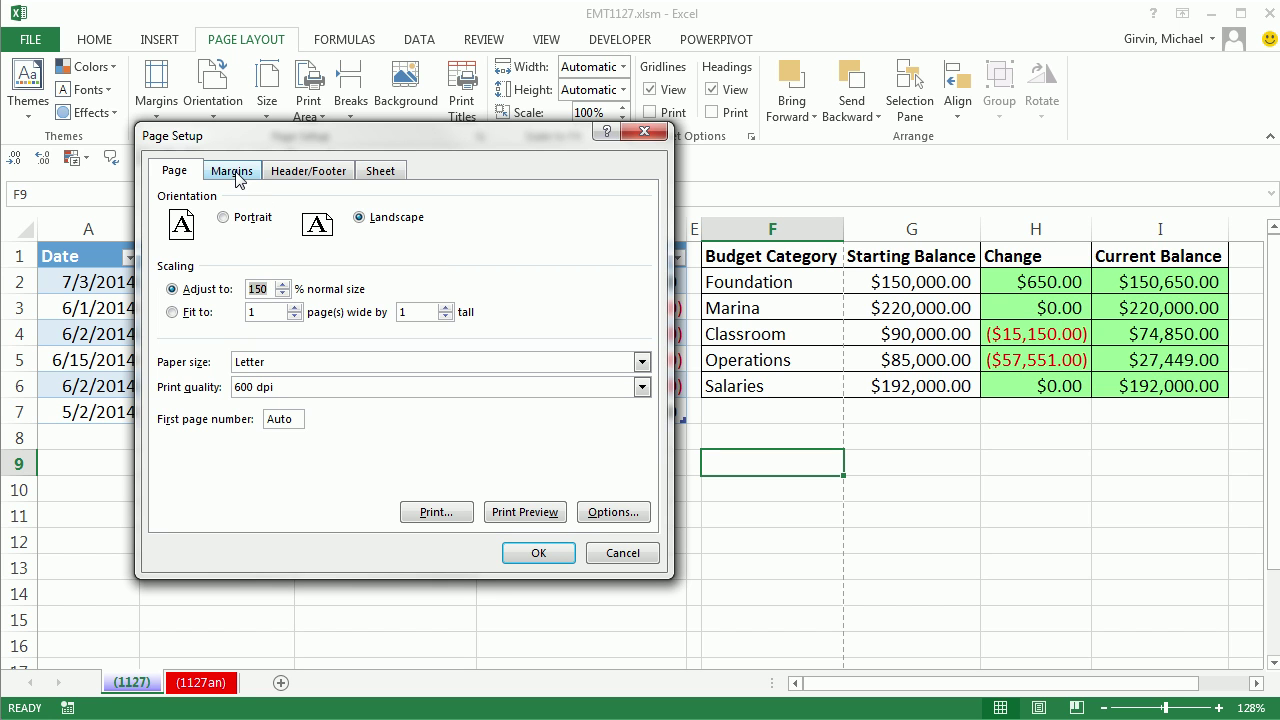
click(247, 172)
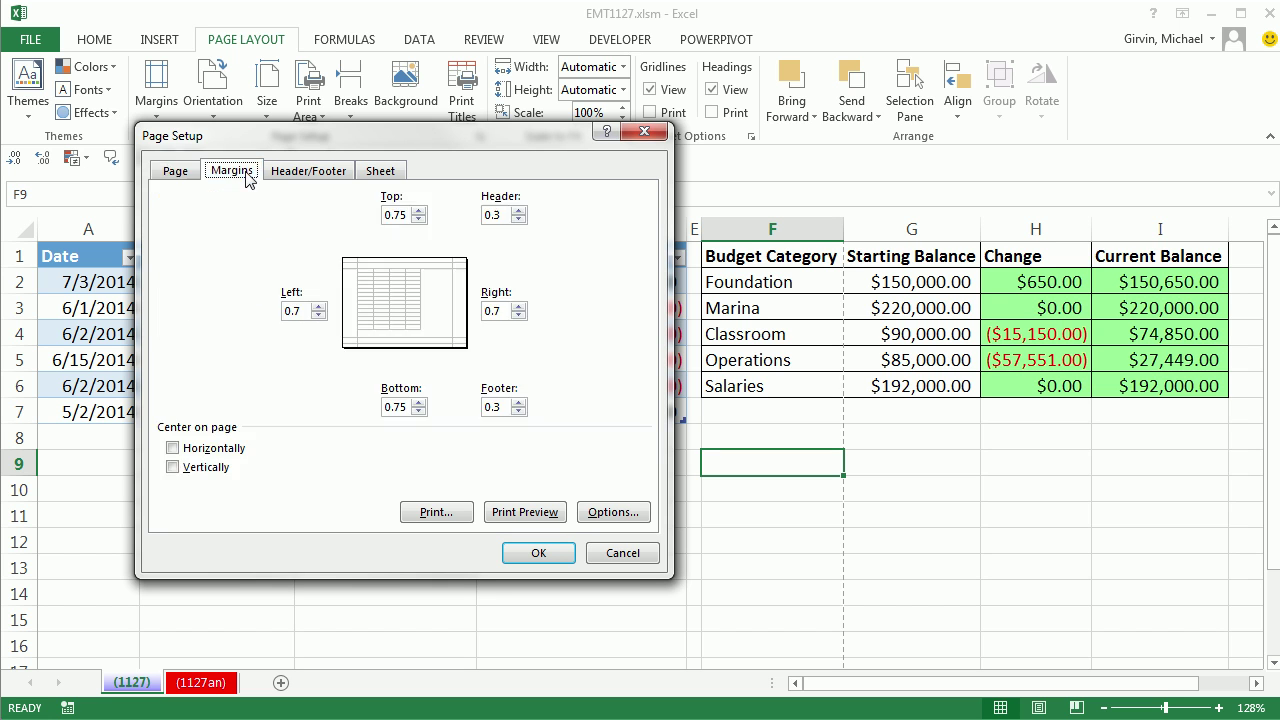
click(213, 451)
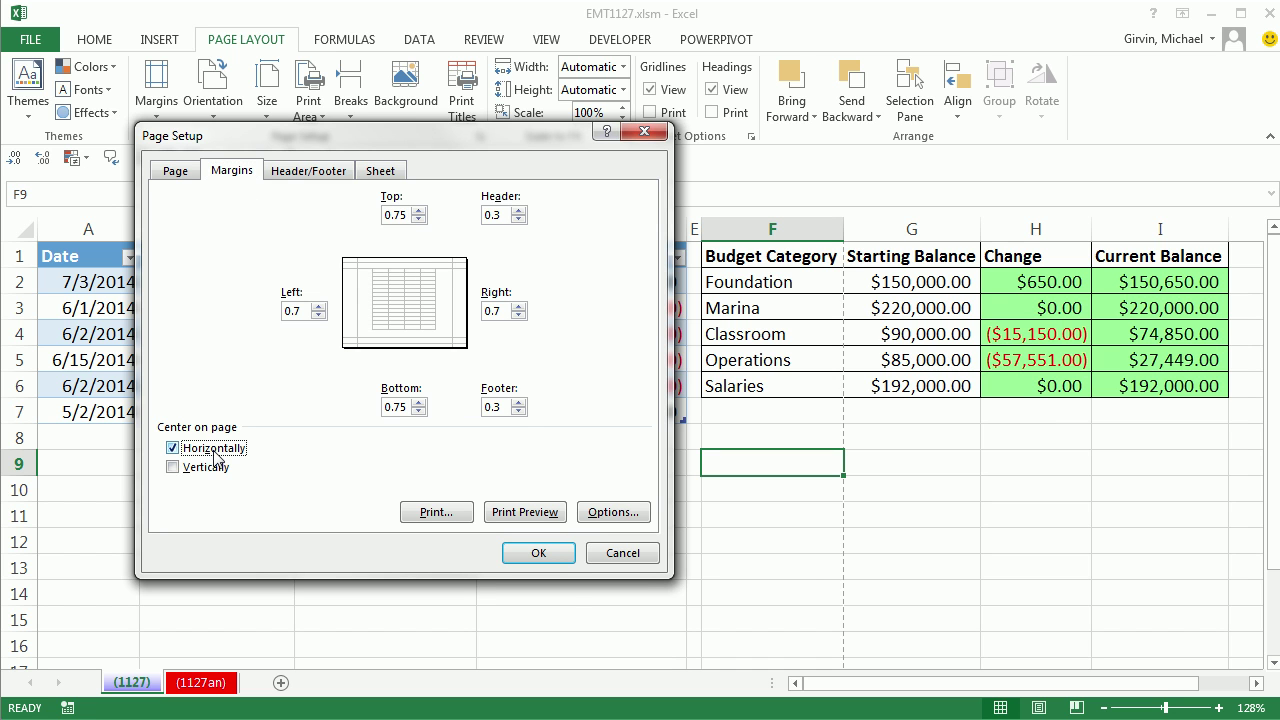
Choose the preset "Page 1 of ?" format for the sheet's footer.
click(300, 172)
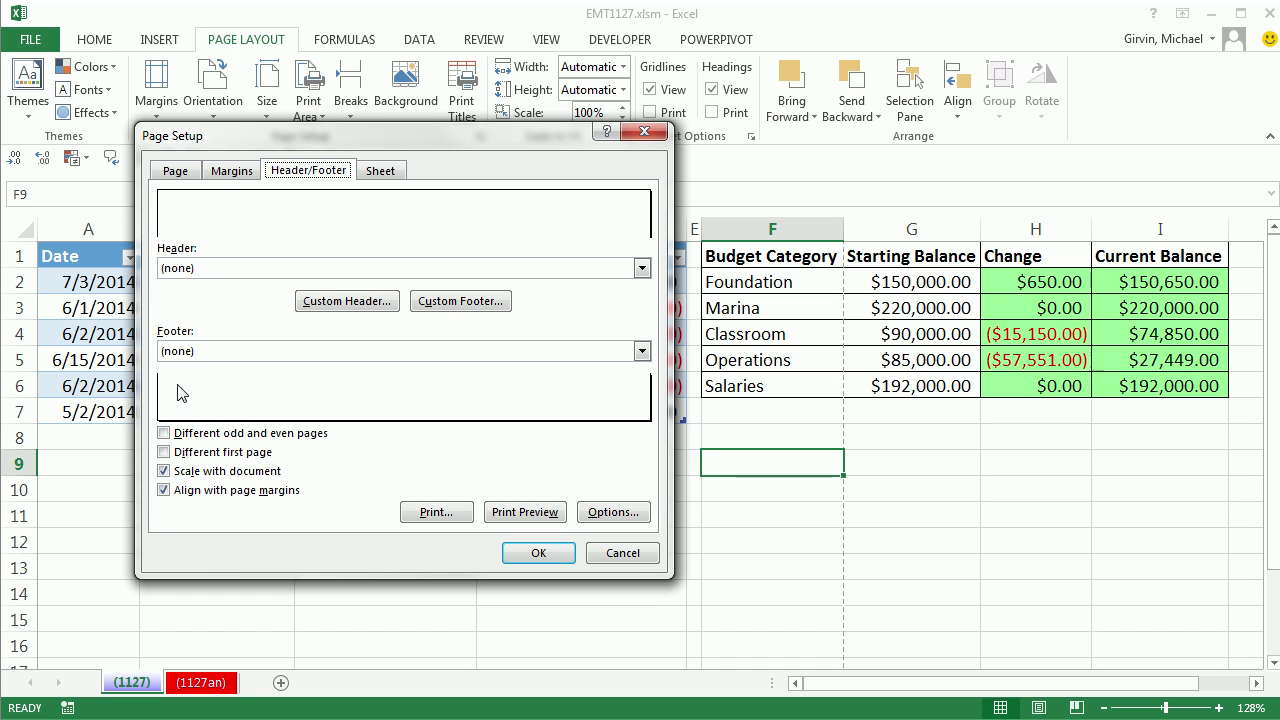
click(642, 352)
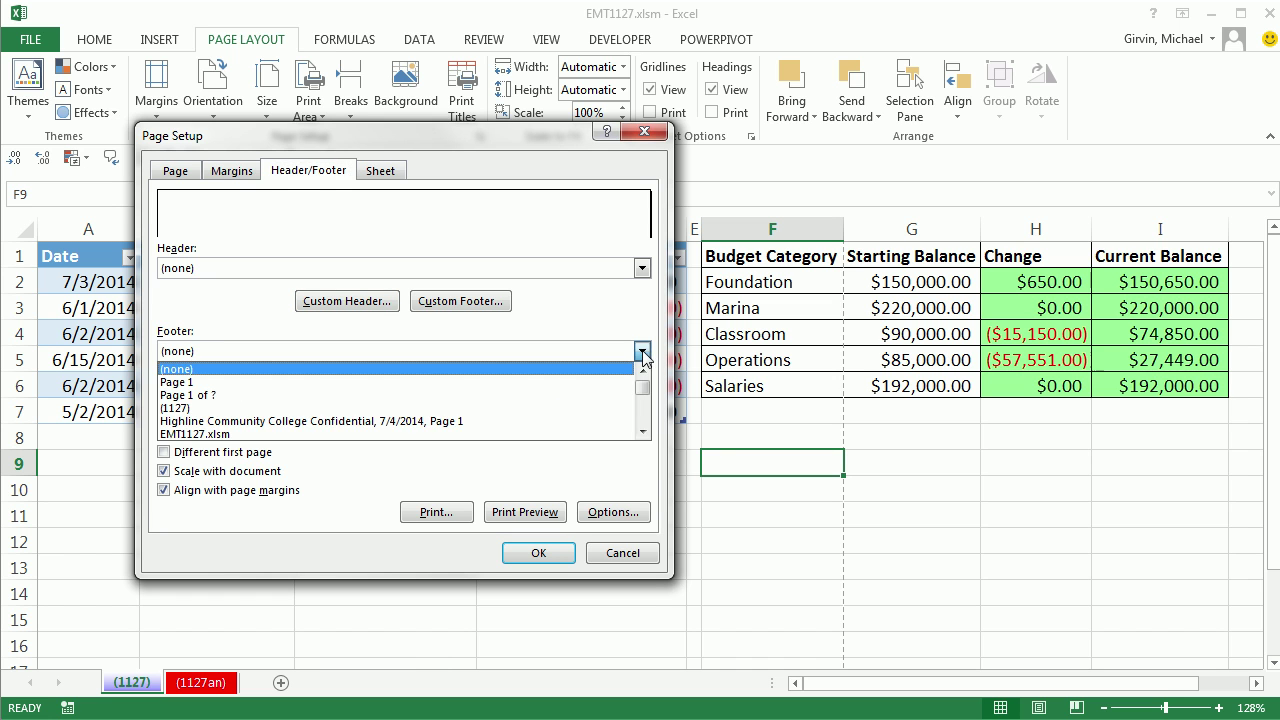
click(236, 396)
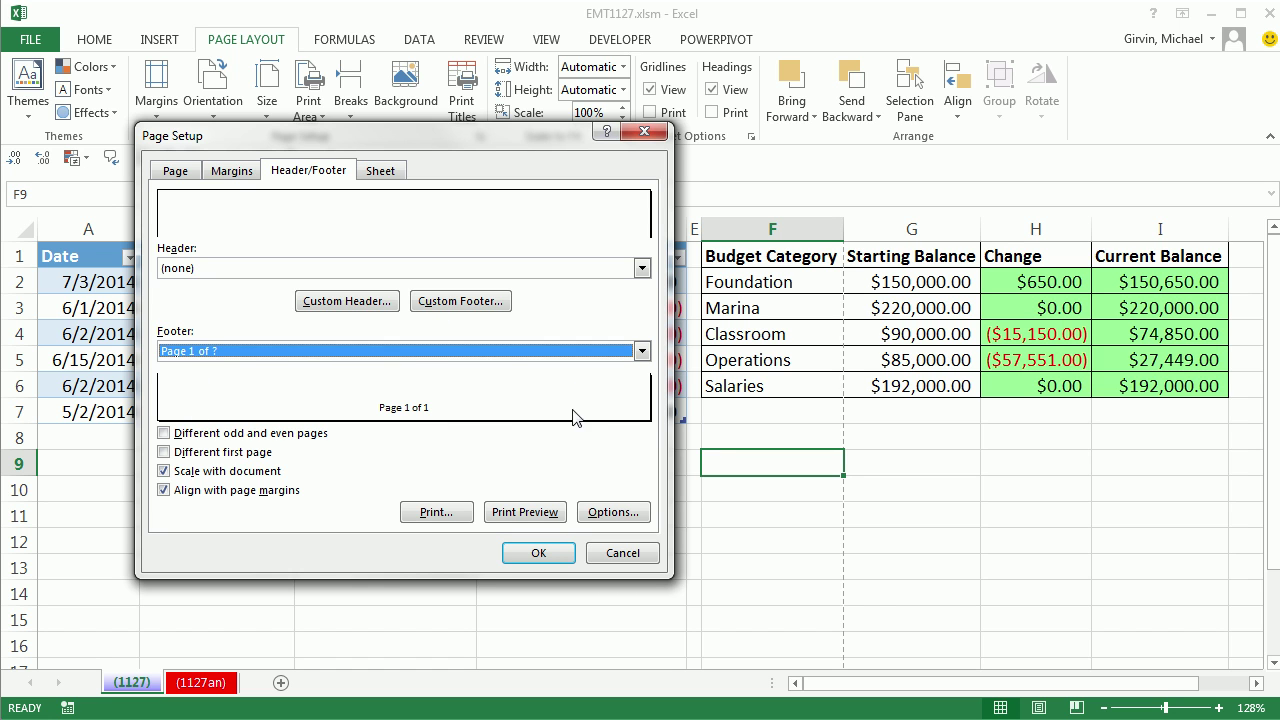
Customize the footer with "Foundation Name" in the left section and the date and time codes separated by a hyphen in the right section.
click(484, 311)
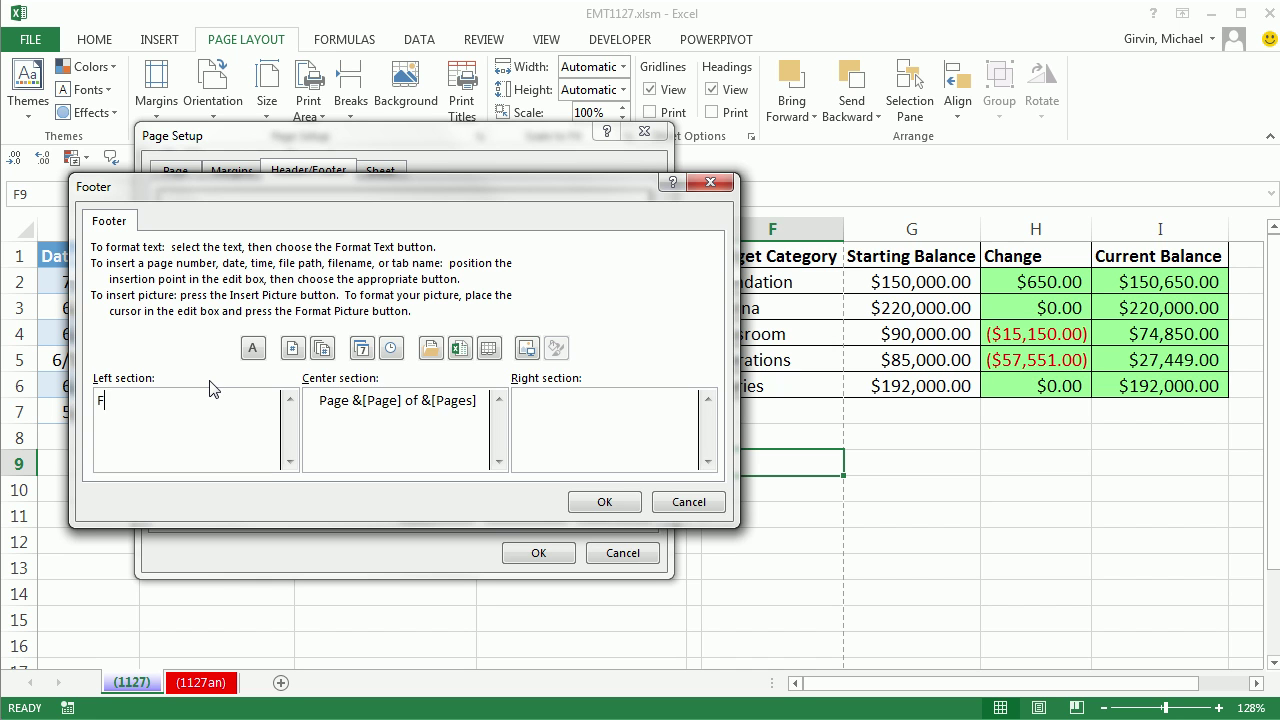
text(Foundation Name)
key(Tab)
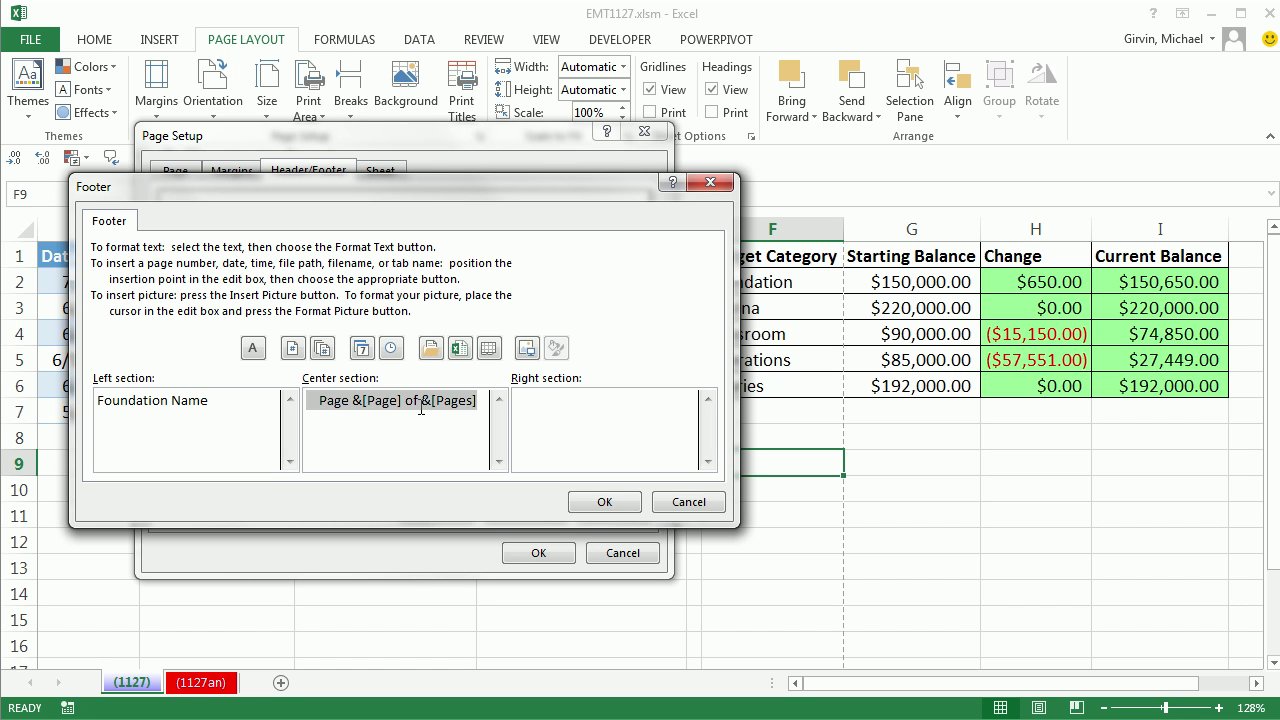
click(421, 408)
key(Tab)
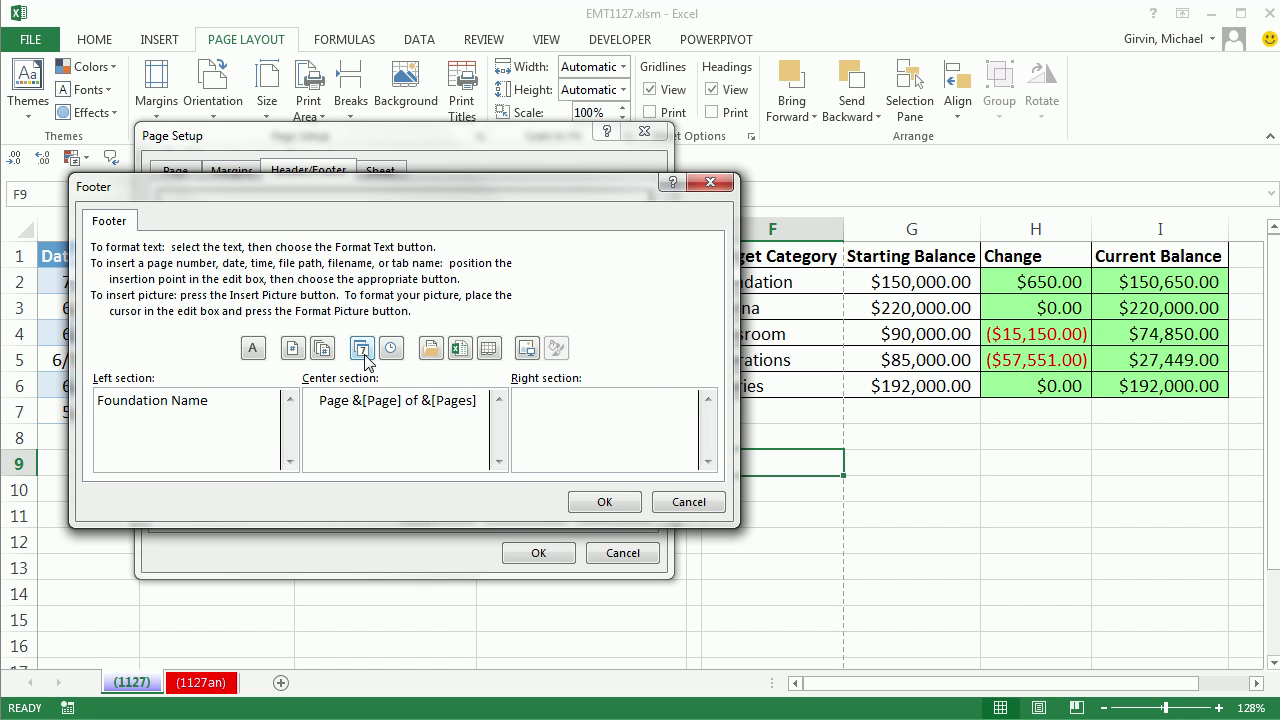
click(362, 349)
text(-)
click(389, 350)
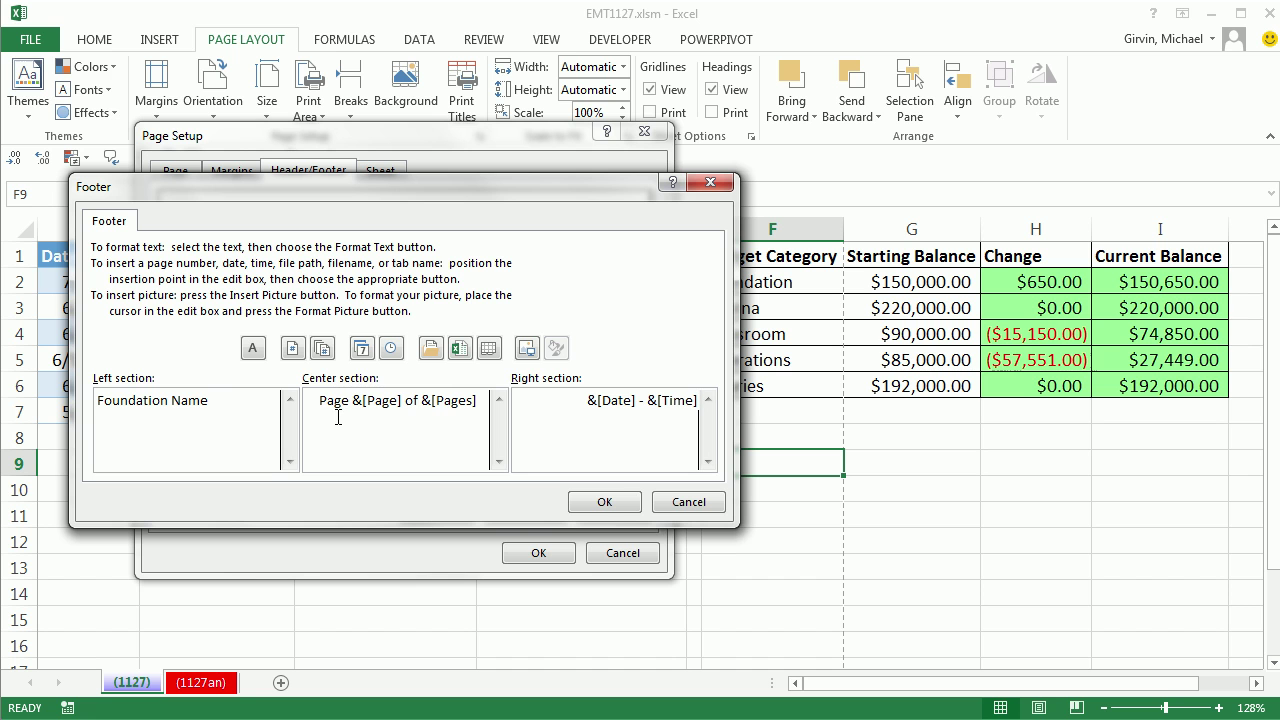
click(604, 502)
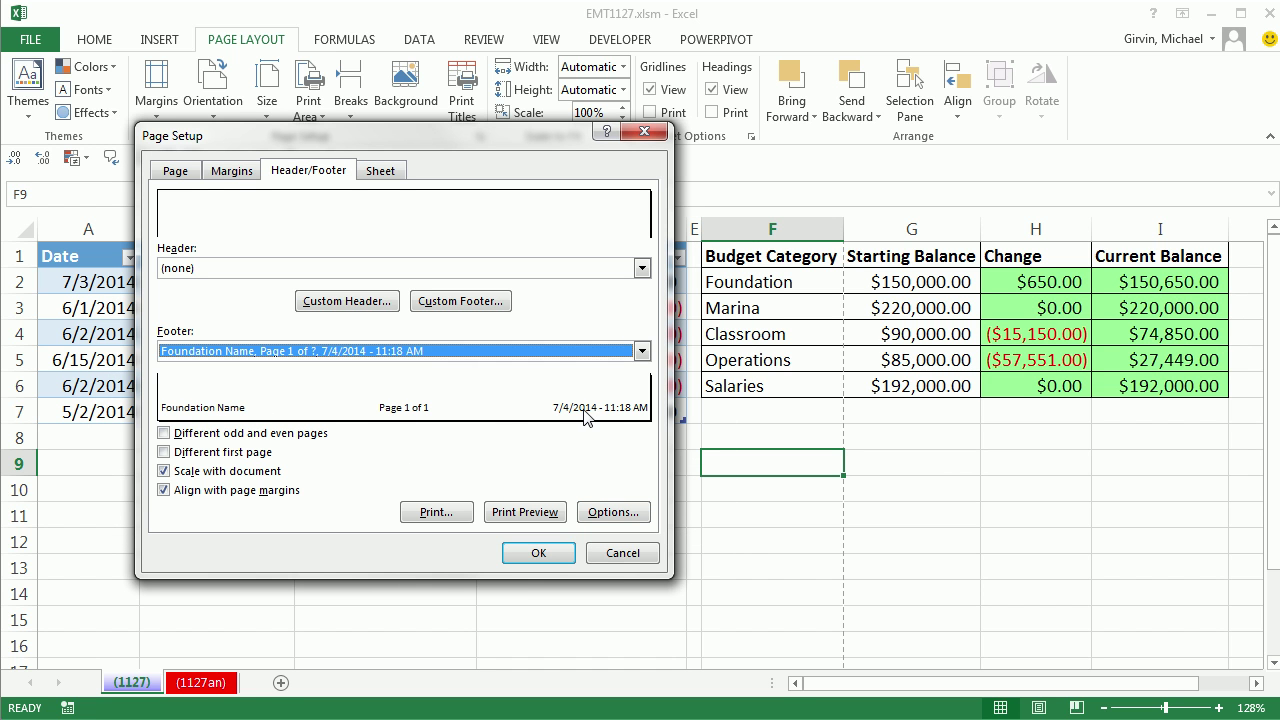
Limit the print area to the category summary in F1:I6, apply the page setup, and preview the printout before returning to the sheet.
click(380, 171)
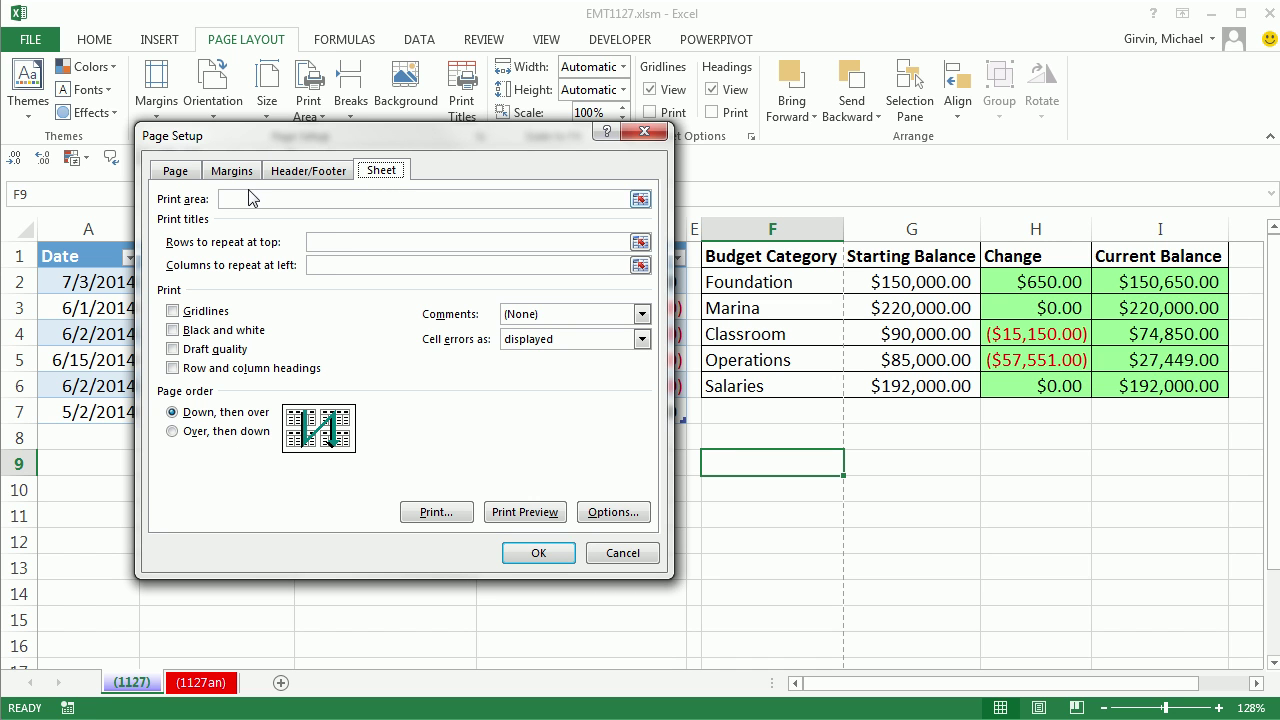
click(250, 205)
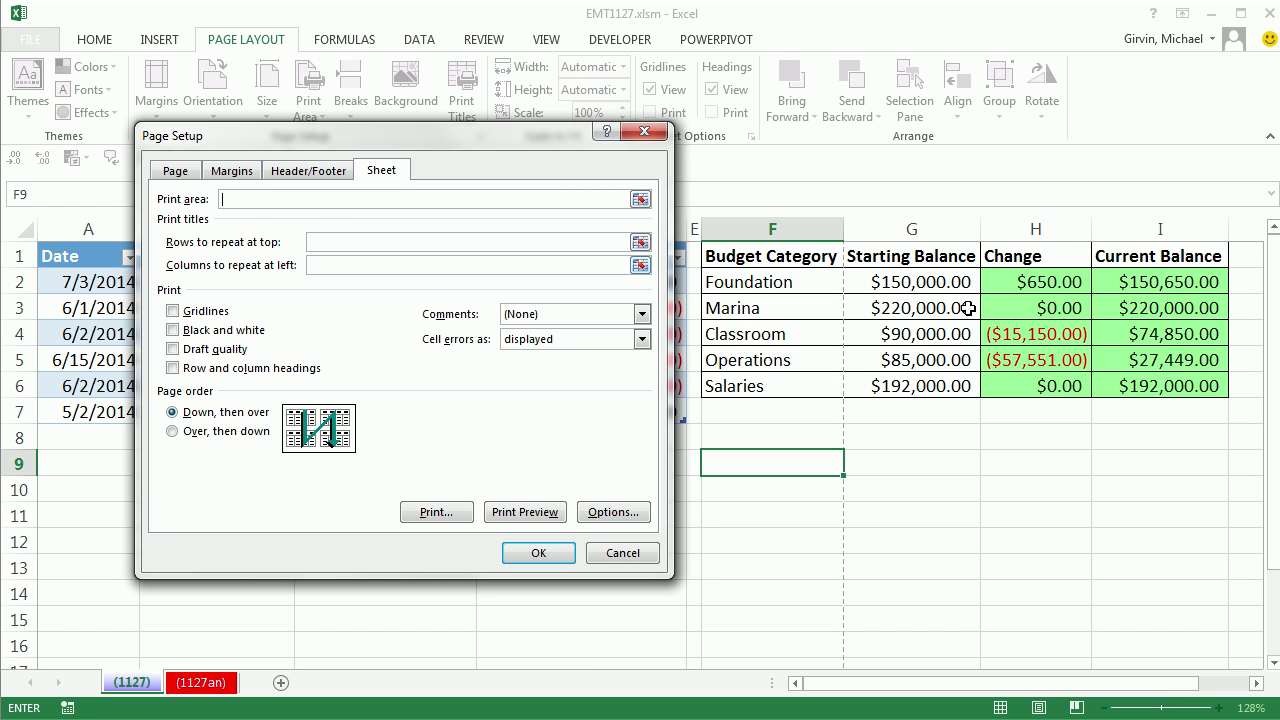
drag(1158, 392, 786, 256)
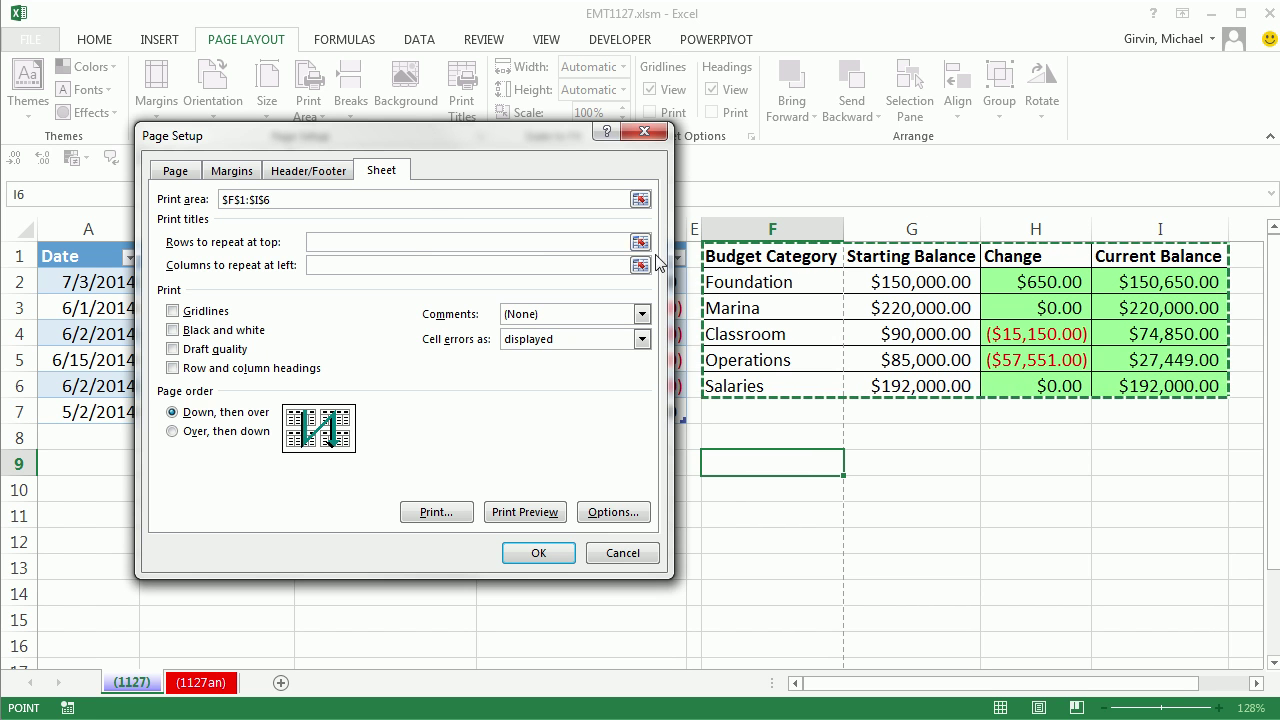
click(549, 562)
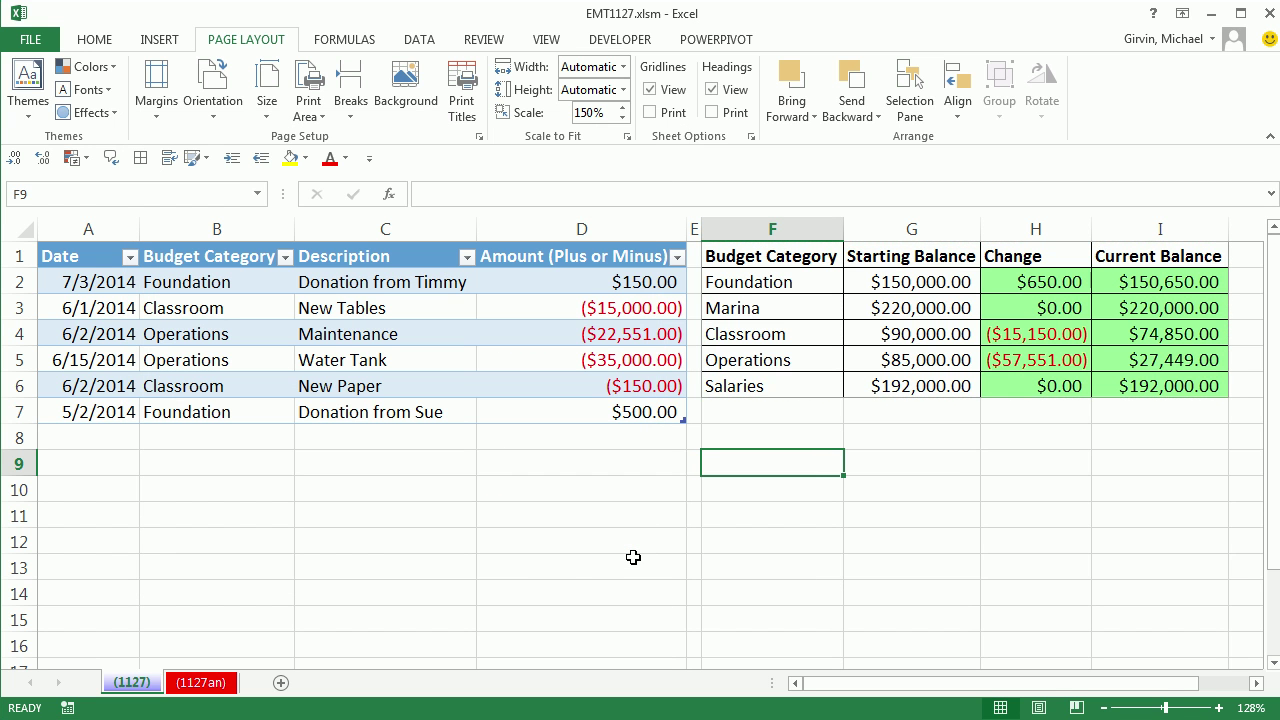
key(ctrl+p)
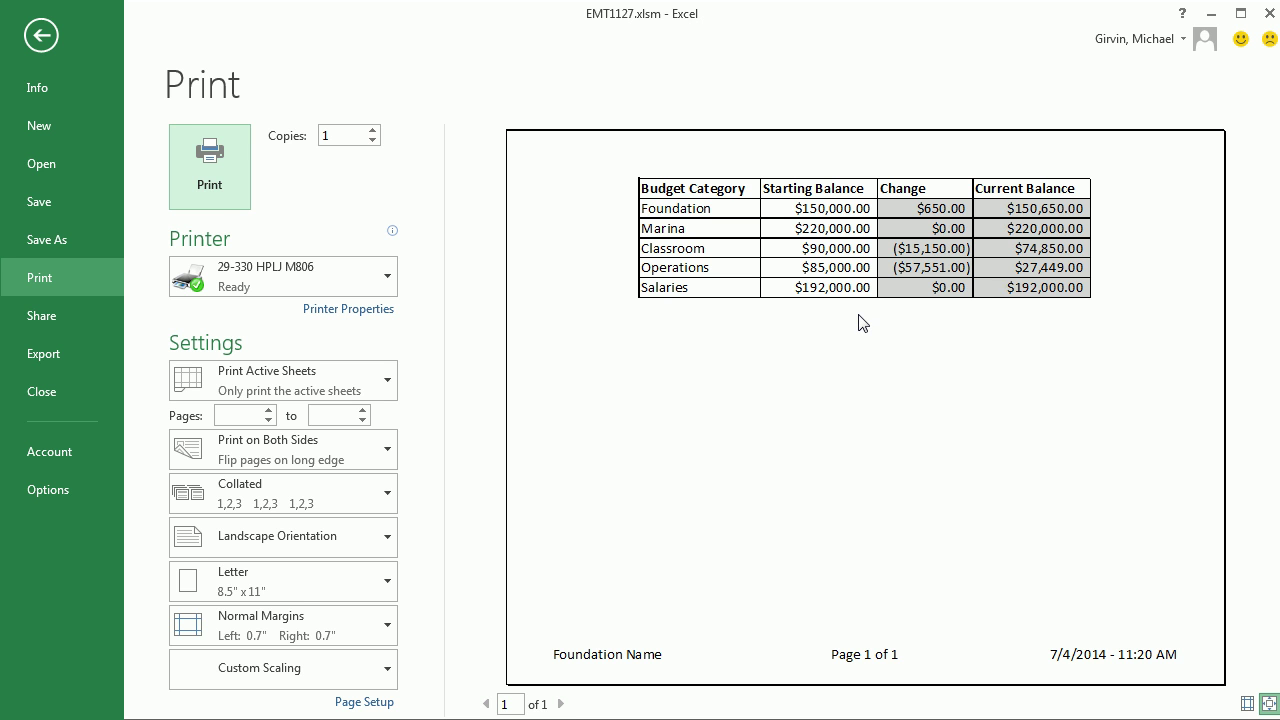
key(Escape)
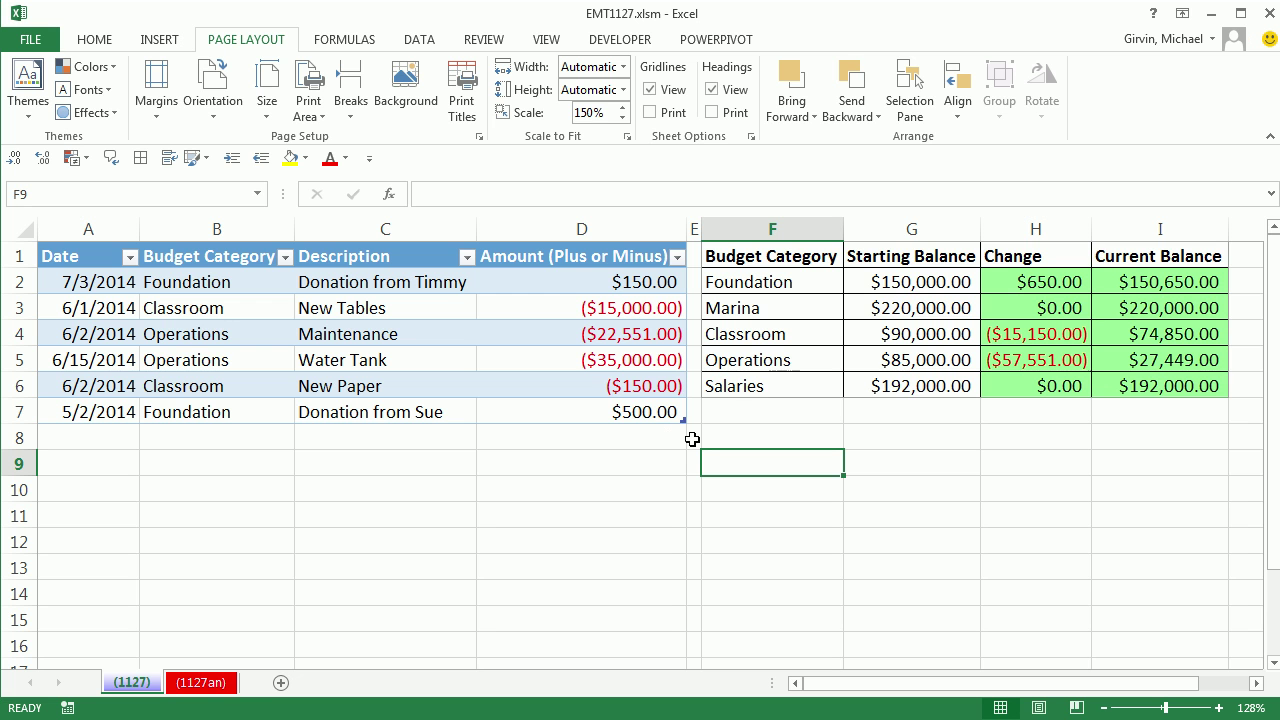